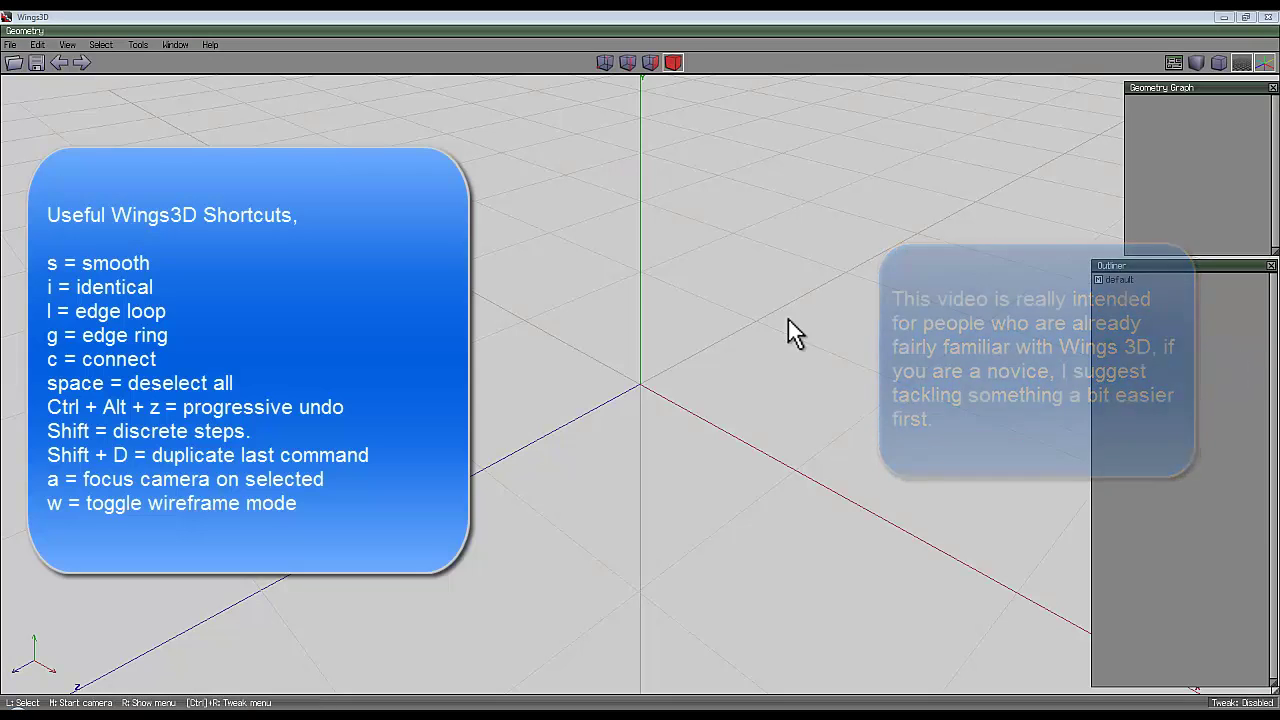
Create a default sphere at the origin
{"action": "right_click", "coordinate": [534, 200]}
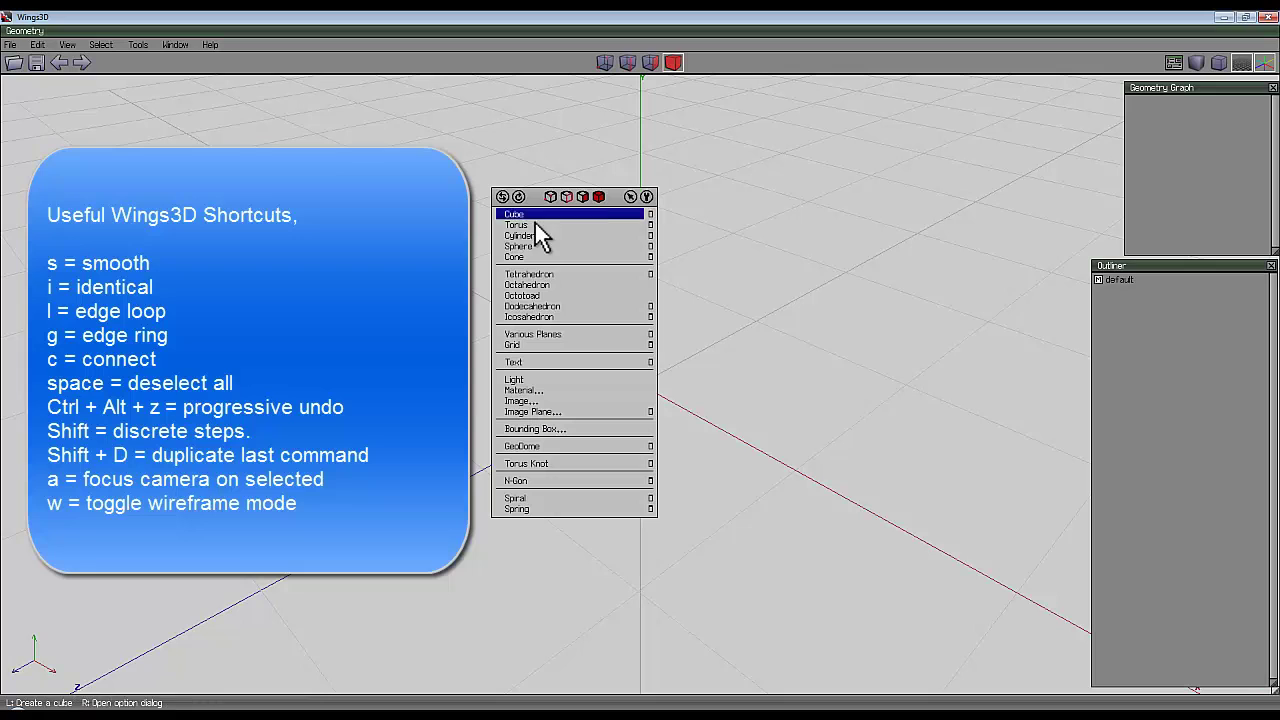
{"action": "left_click", "coordinate": [554, 246]}
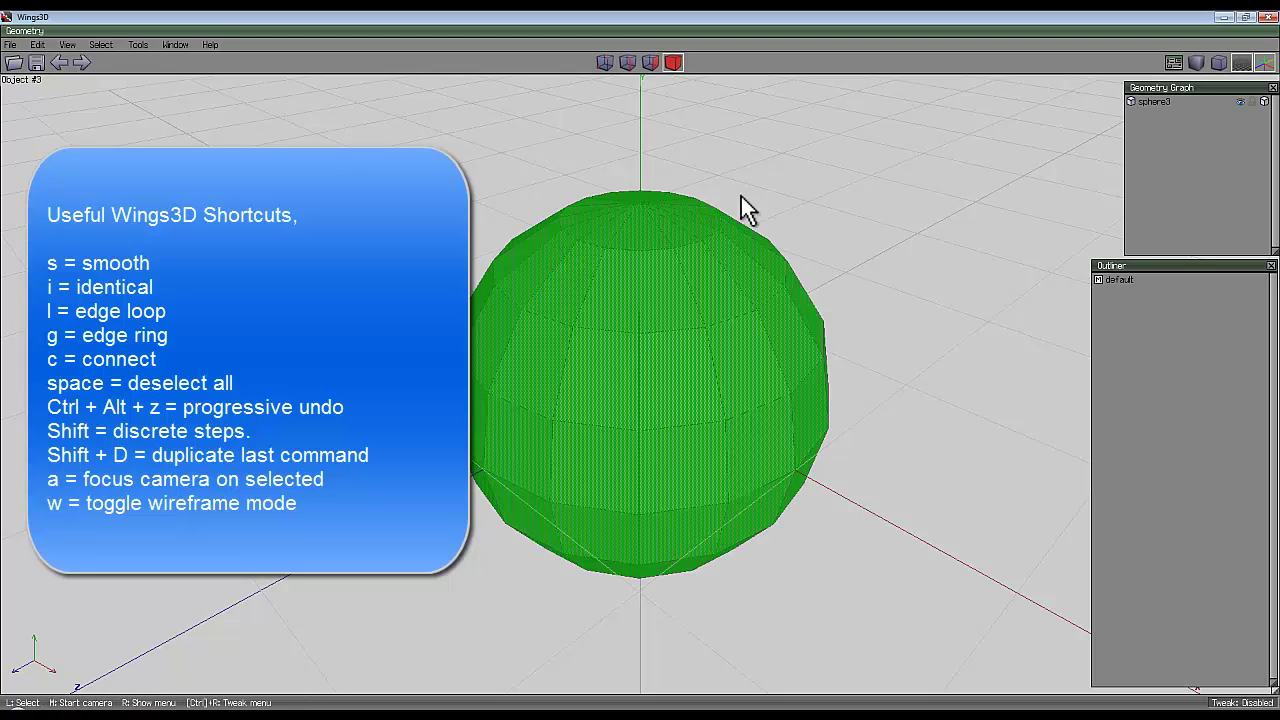
Cut the sphere in two along its equator edge loop and delete the upper half
{"action": "left_click", "coordinate": [627, 63]}
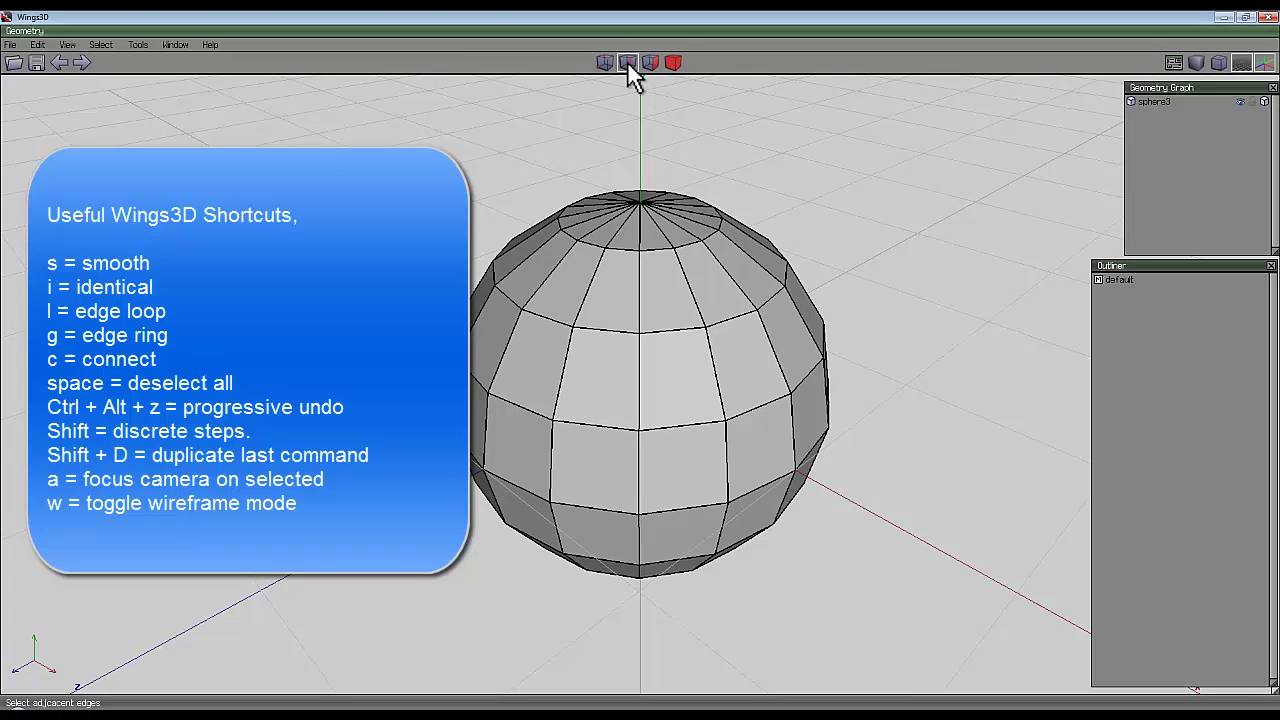
{"action": "left_click", "coordinate": [598, 507]}
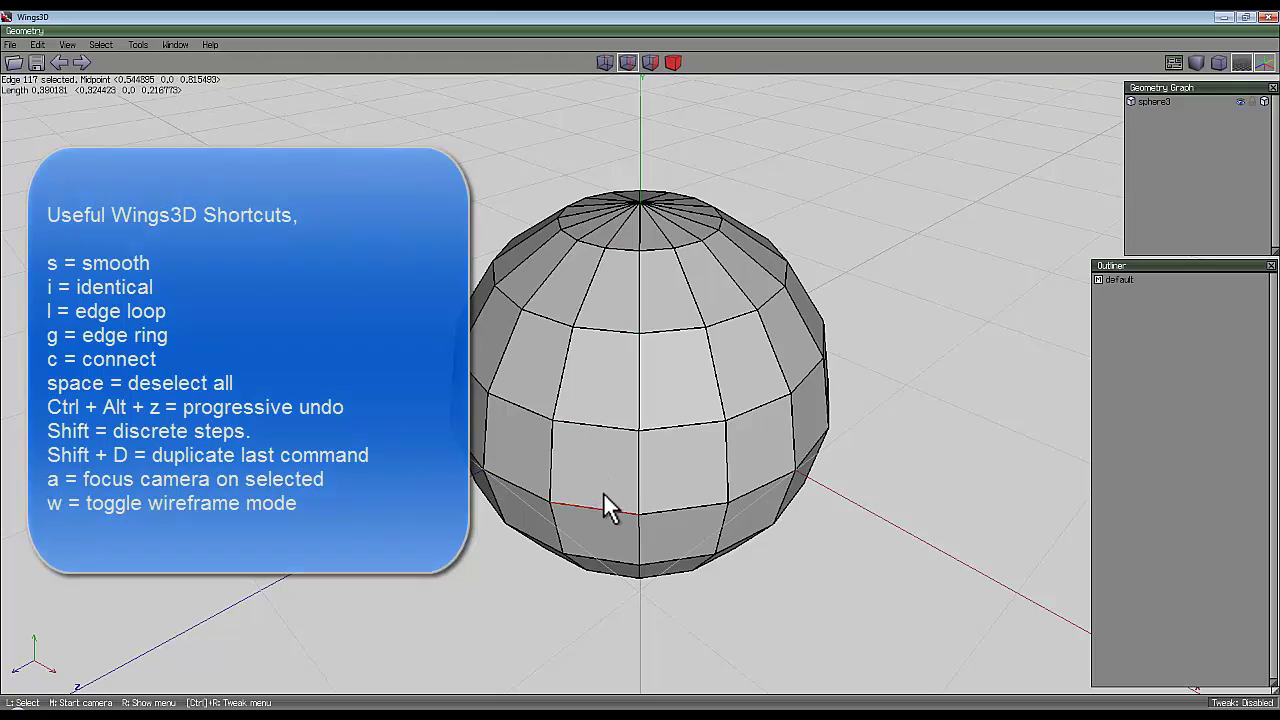
{"action": "middle_click", "coordinate": [606, 508]}
{"action": "left_click", "coordinate": [641, 383]}
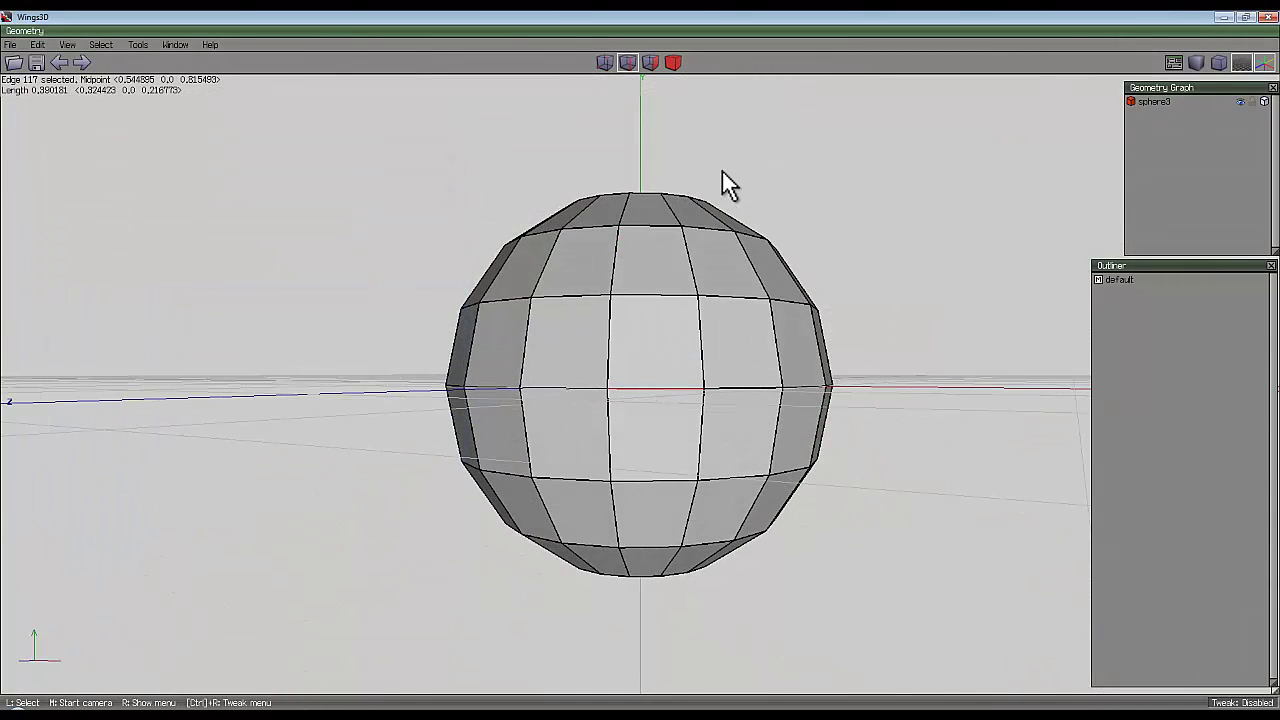
{"action": "key", "text": "l"}
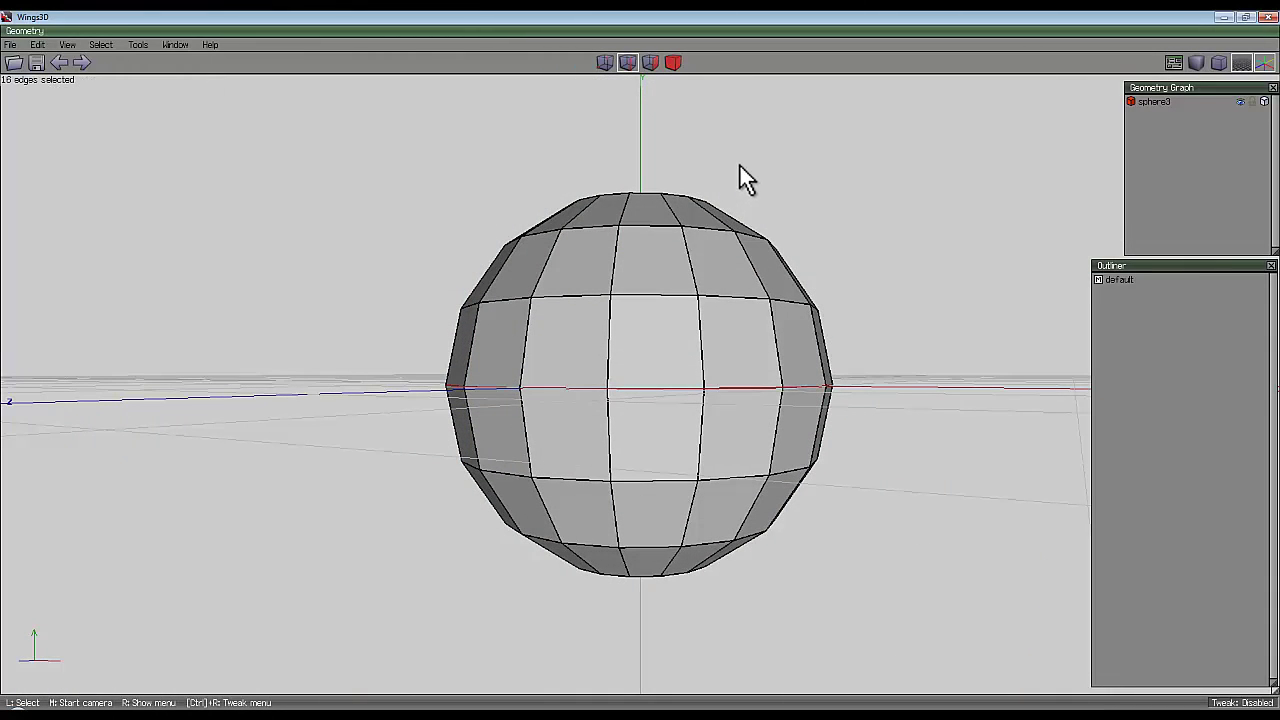
{"action": "right_click", "coordinate": [740, 166]}
{"action": "left_click", "coordinate": [743, 446]}
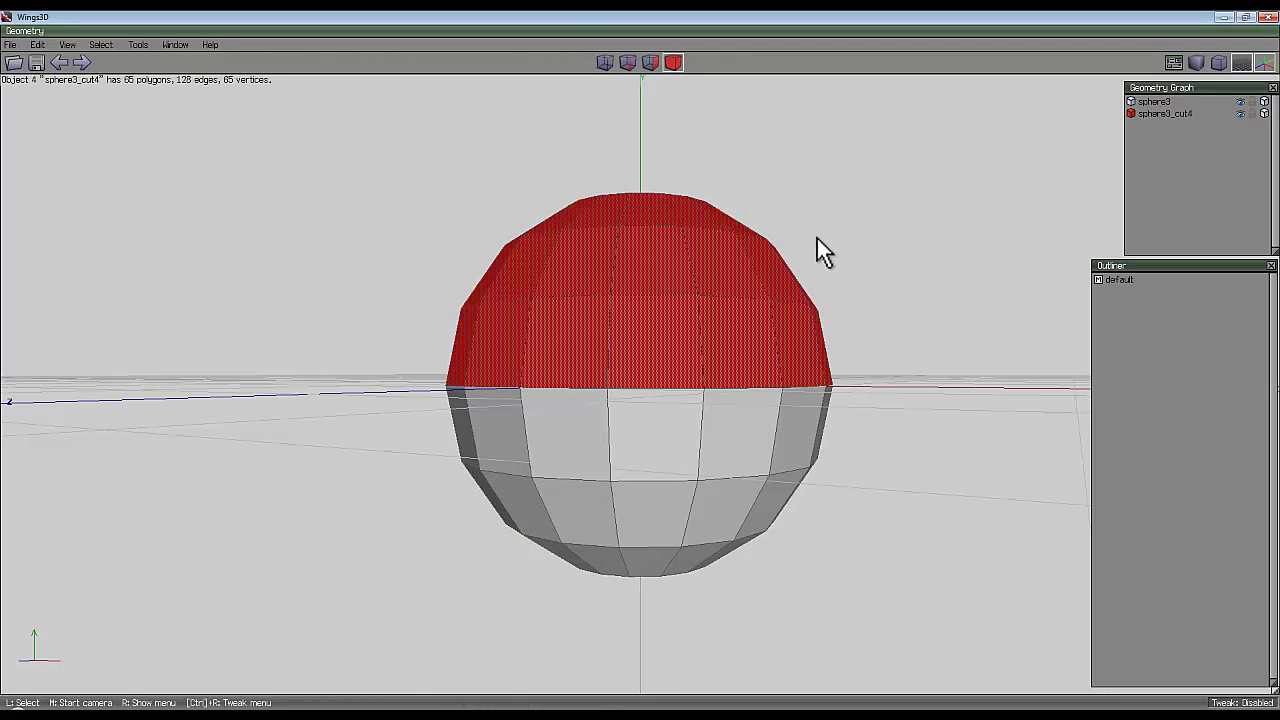
{"action": "key", "text": "Delete"}
Intrude the hemisphere's flat top face by a very small distance to form a thin-walled bowl
{"action": "middle_click", "coordinate": [811, 200]}
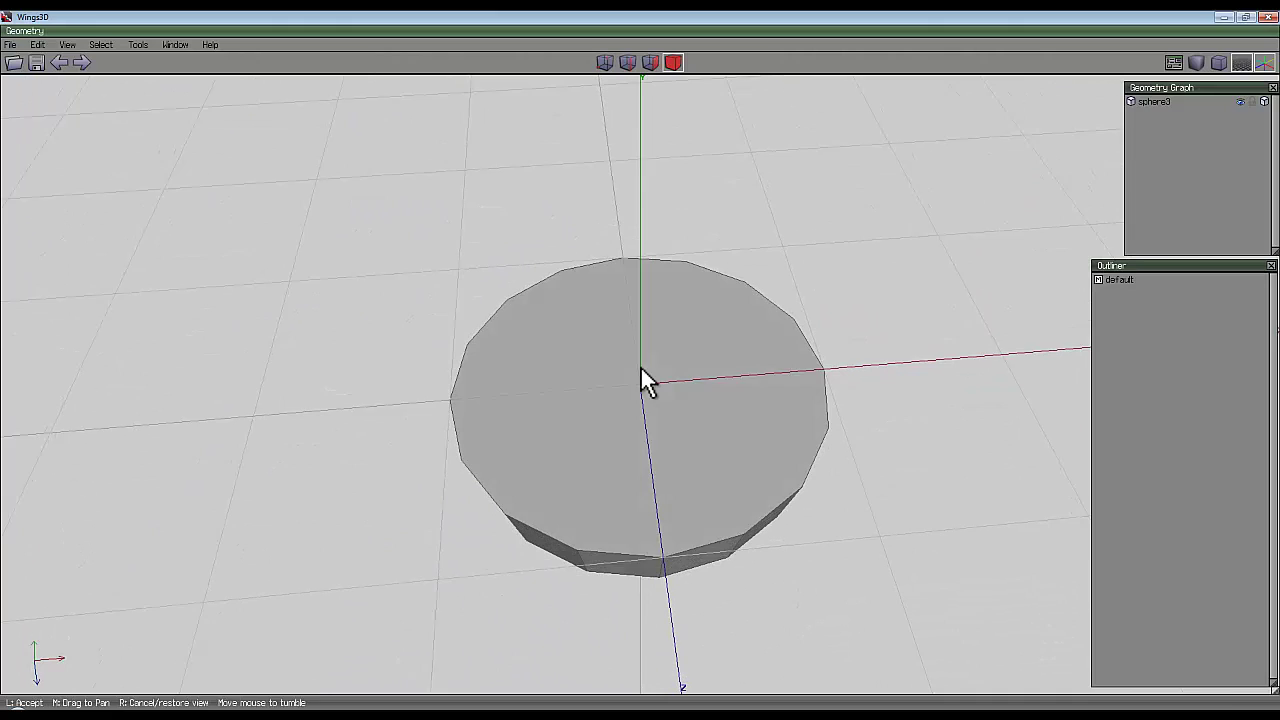
{"action": "left_click", "coordinate": [640, 366]}
{"action": "left_click", "coordinate": [651, 63]}
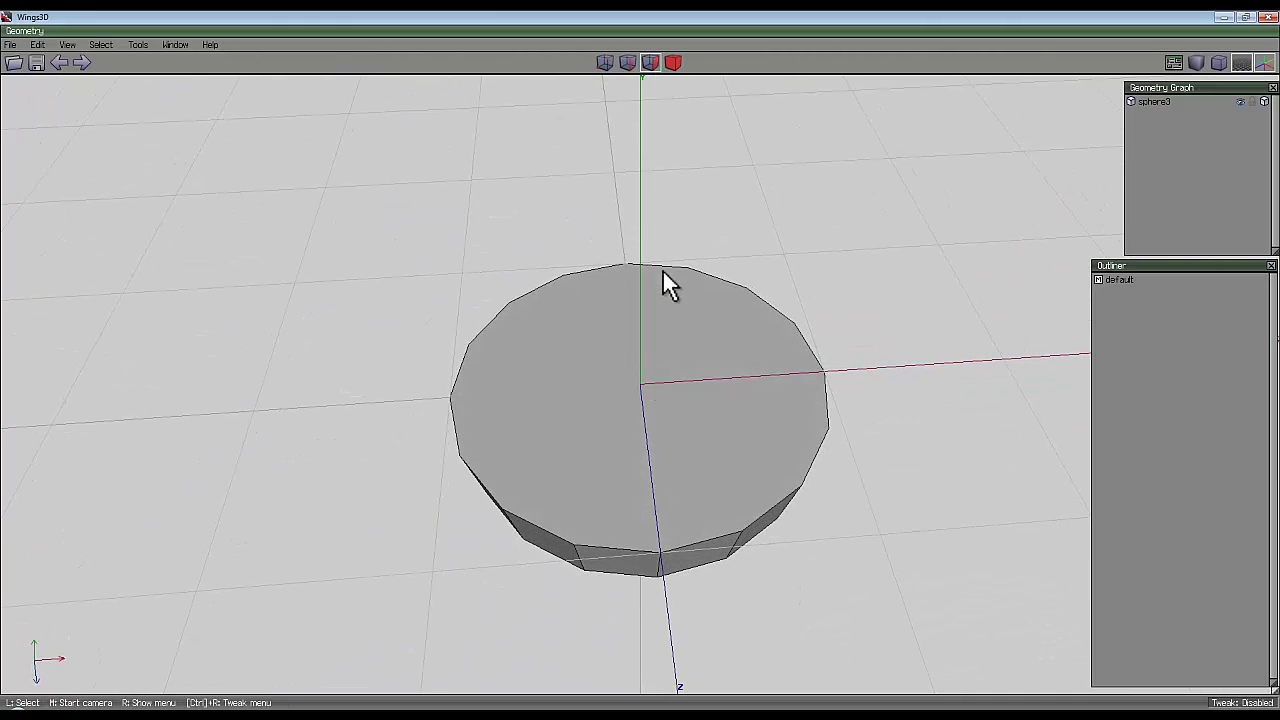
{"action": "left_click", "coordinate": [649, 341]}
{"action": "right_click", "coordinate": [578, 195]}
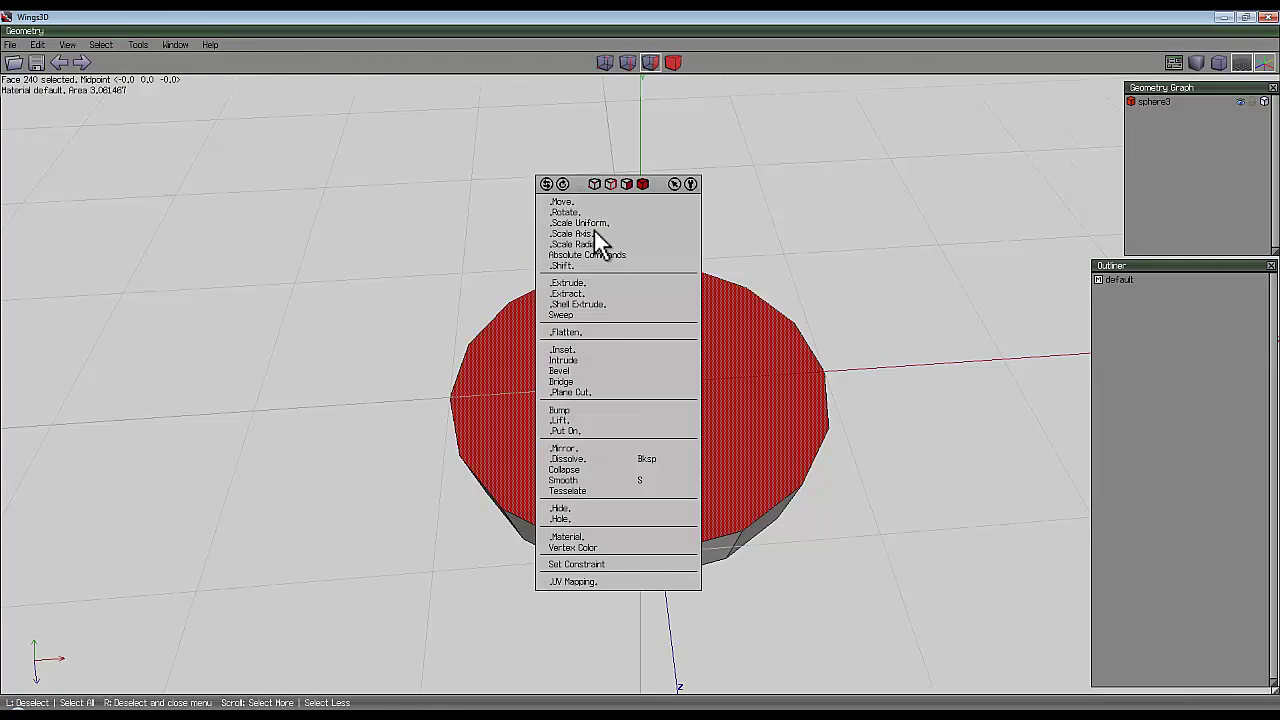
{"action": "left_click", "coordinate": [597, 359]}
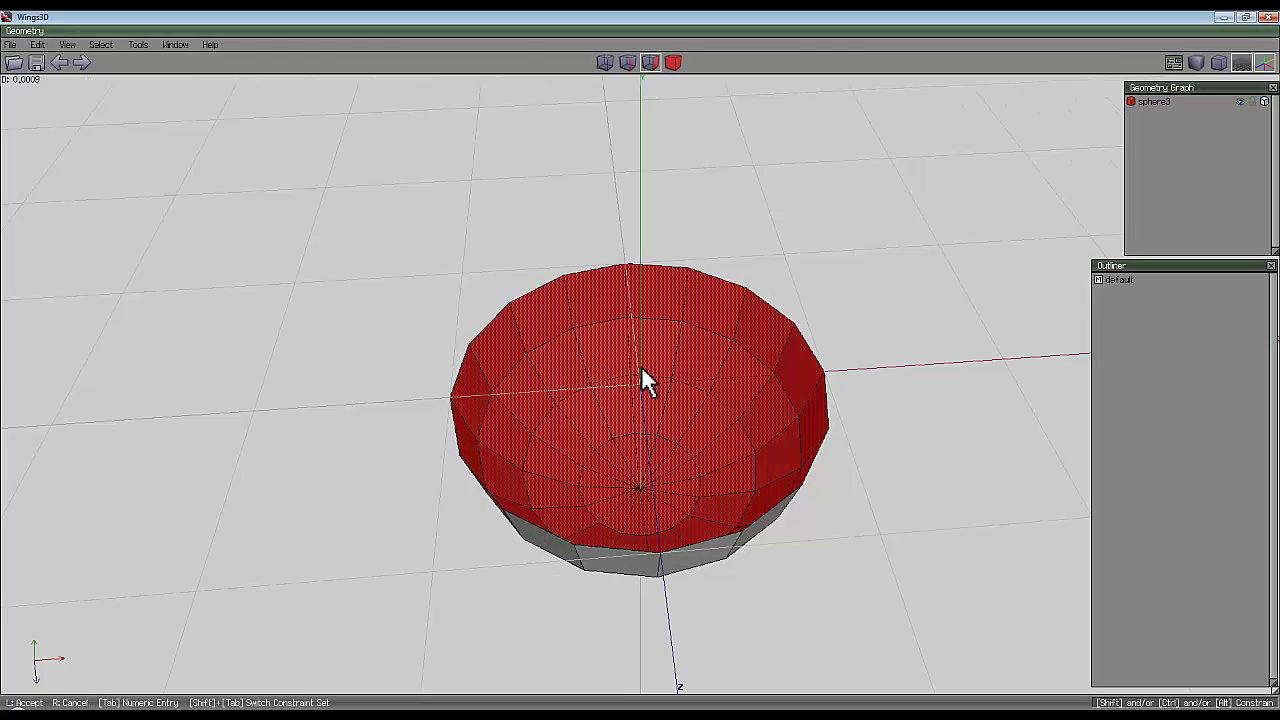
{"action": "left_click", "coordinate": [640, 365]}
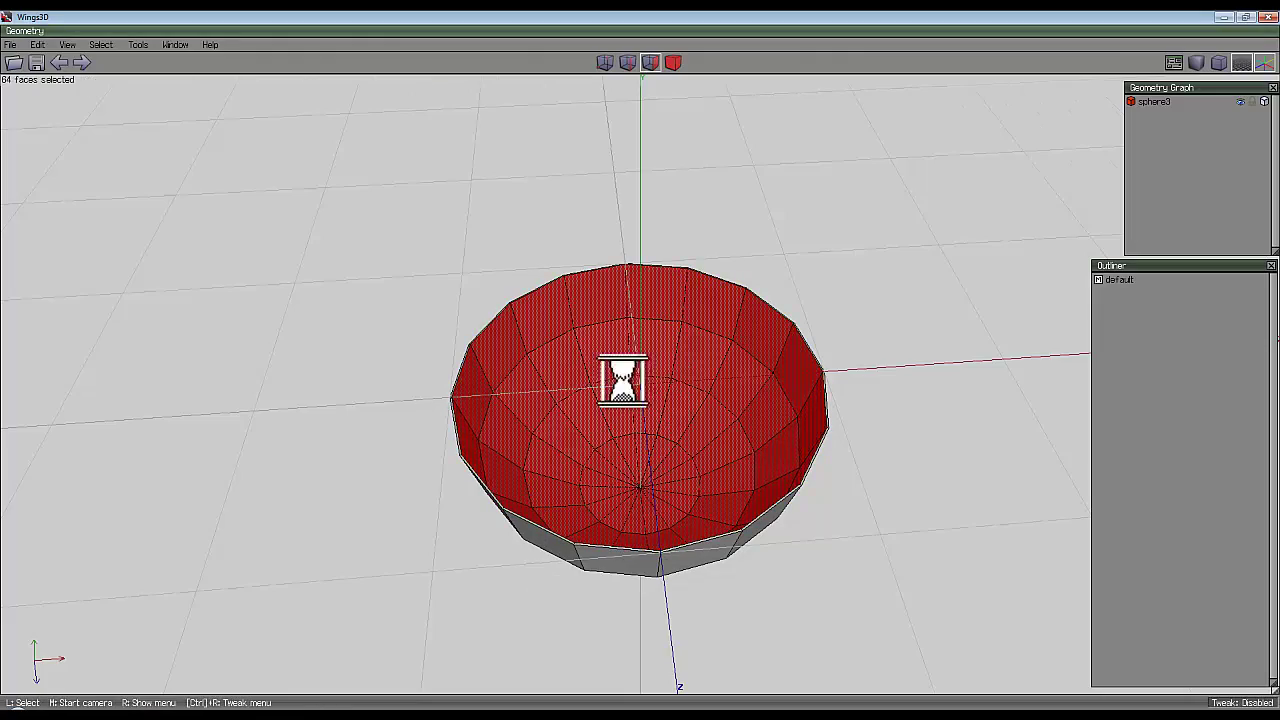
Select all the vertices around the bowl's rim and flatten them onto one horizontal plane
{"action": "middle_click", "coordinate": [668, 221]}
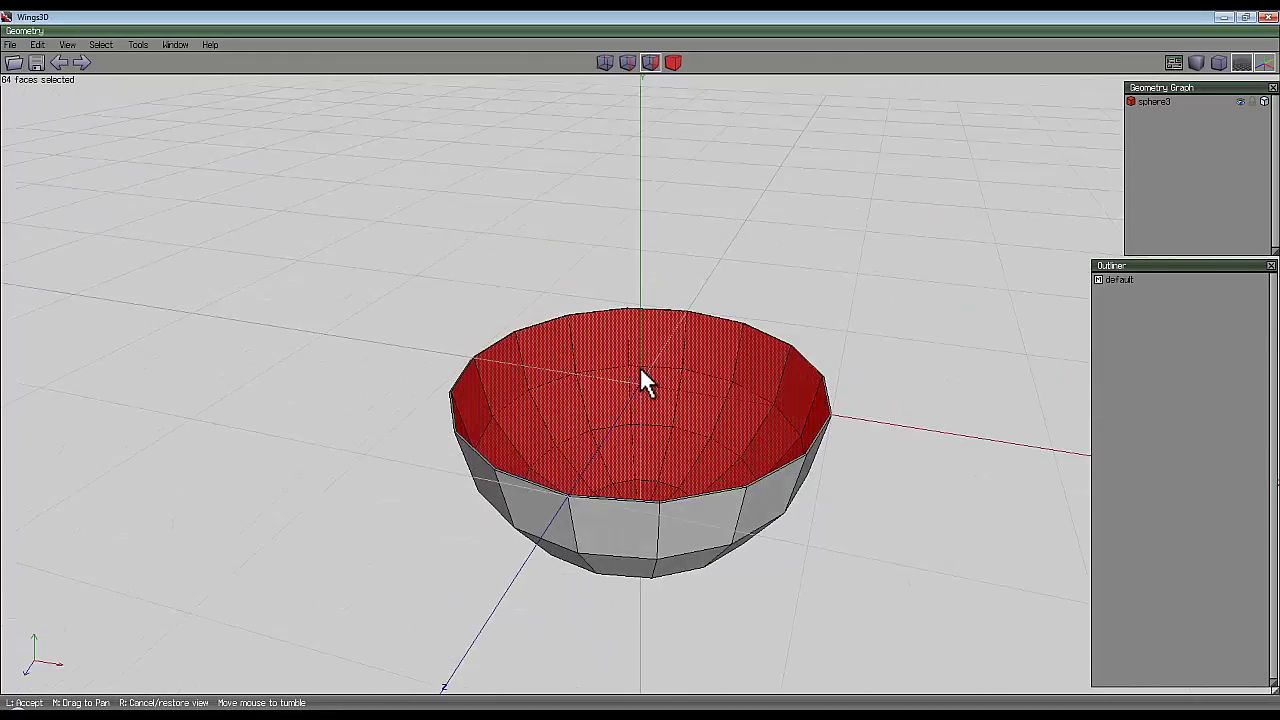
{"action": "left_click", "coordinate": [638, 374]}
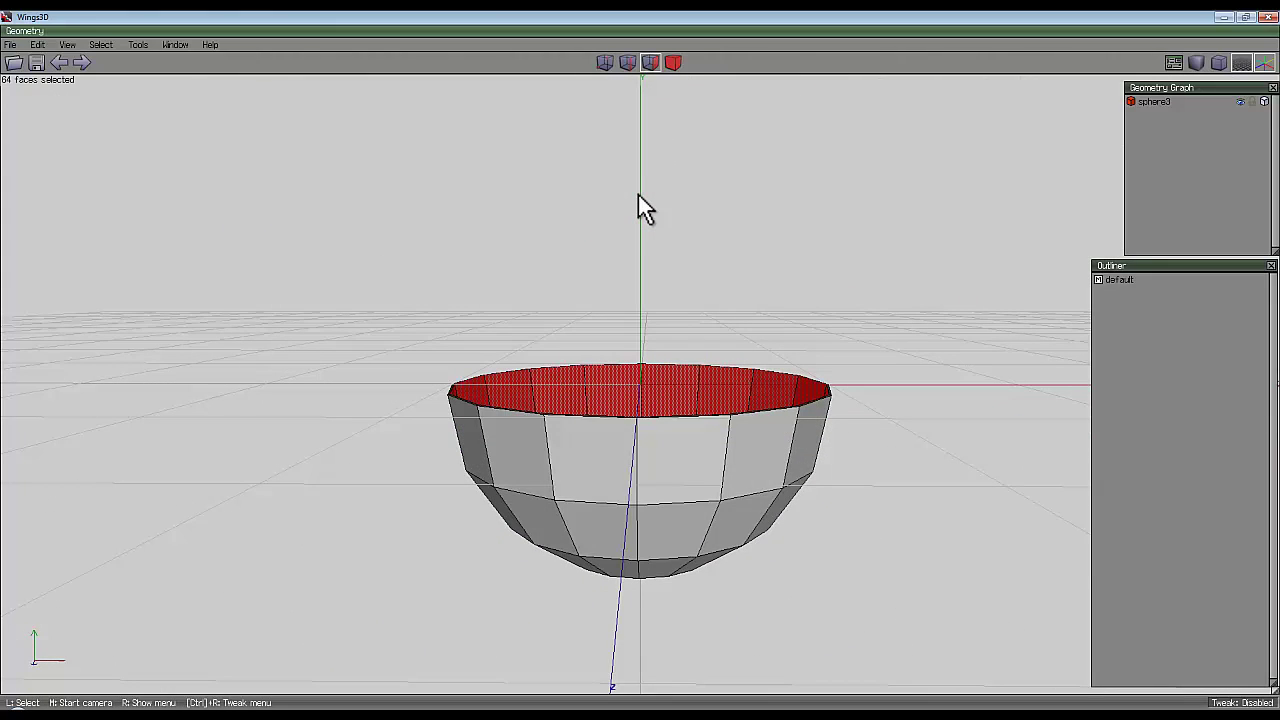
{"action": "middle_click", "coordinate": [630, 195]}
{"action": "left_click", "coordinate": [640, 368]}
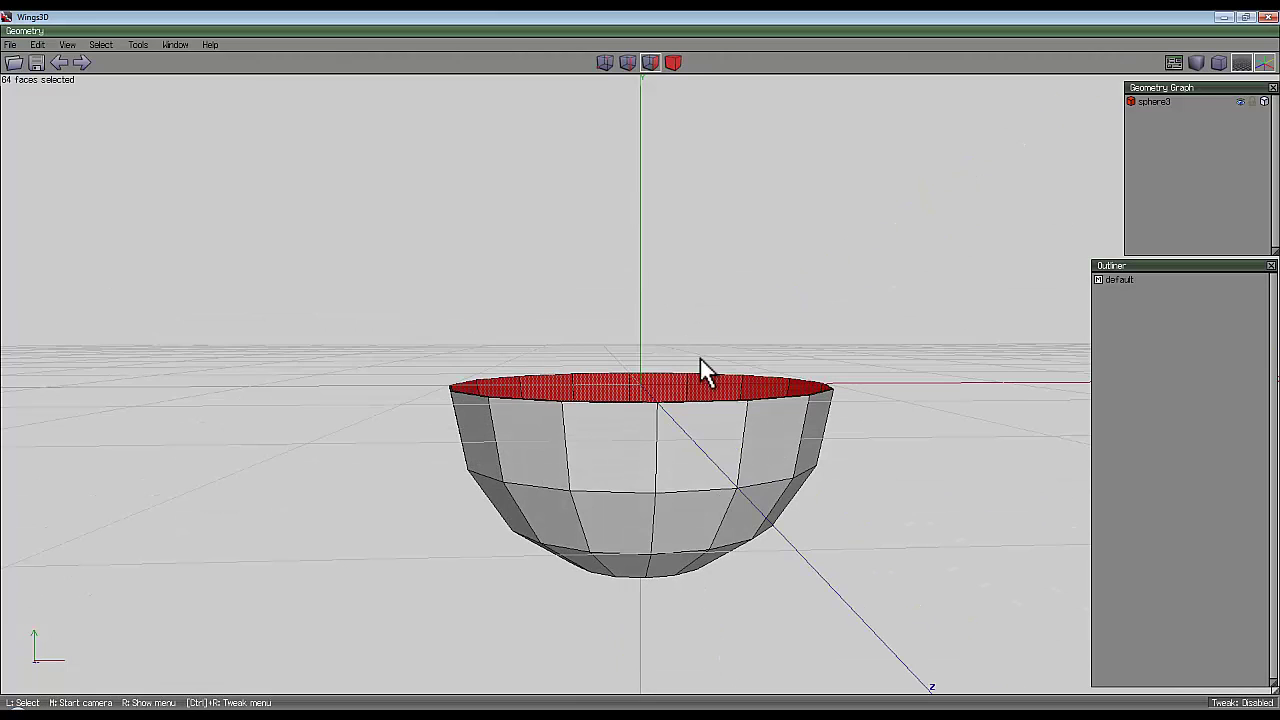
{"action": "middle_click", "coordinate": [622, 238]}
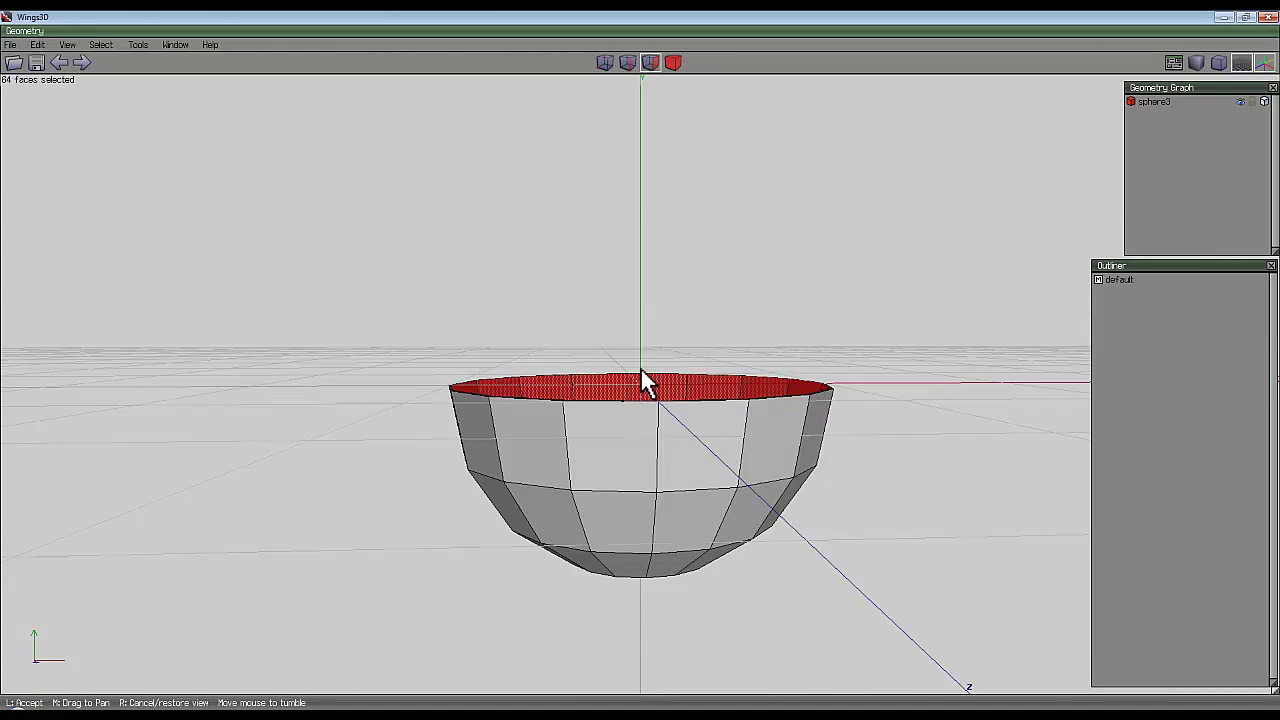
{"action": "left_click", "coordinate": [641, 371]}
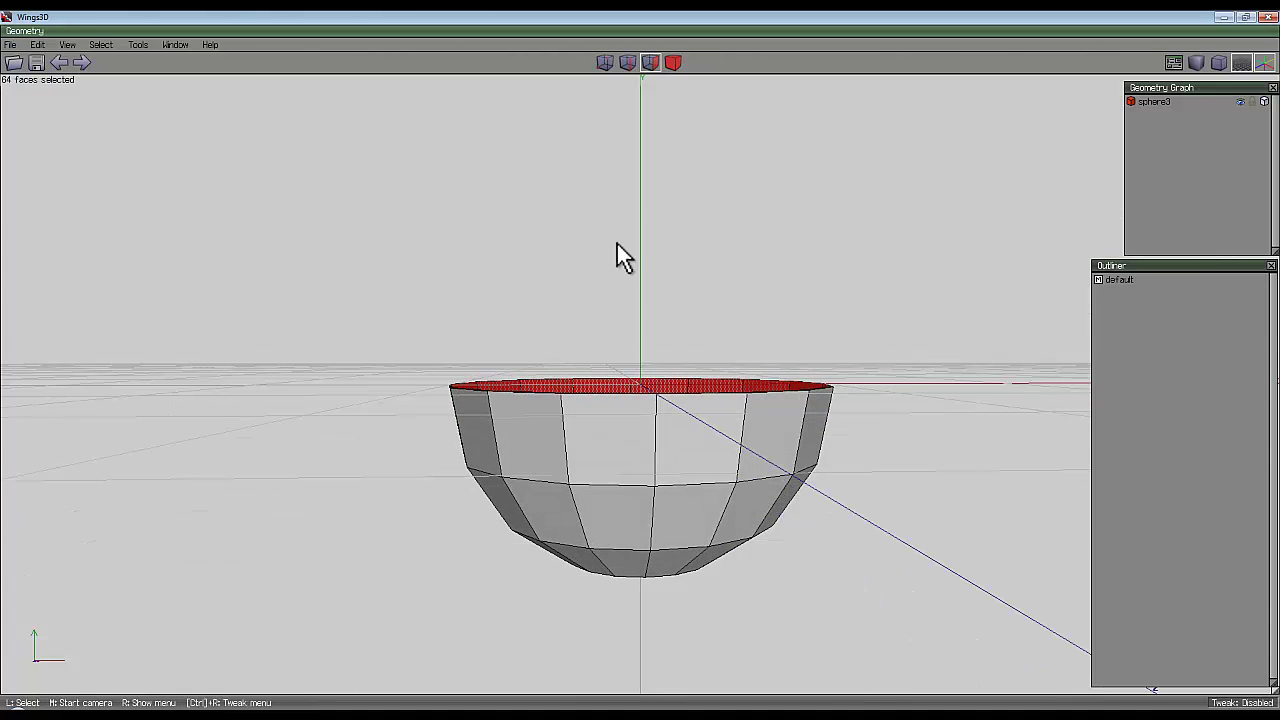
{"action": "left_click", "coordinate": [605, 63]}
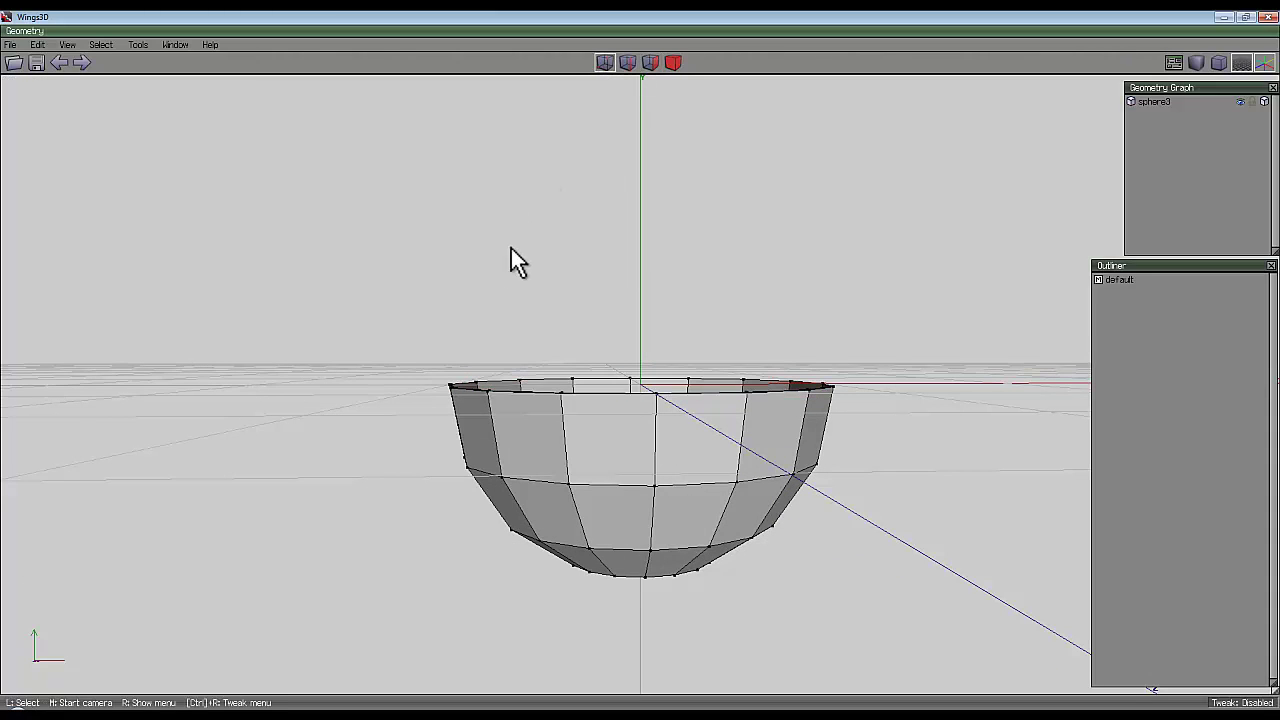
{"action": "left_click_drag", "start_coordinate": [357, 219], "coordinate": [949, 416]}
{"action": "middle_click", "coordinate": [949, 416]}
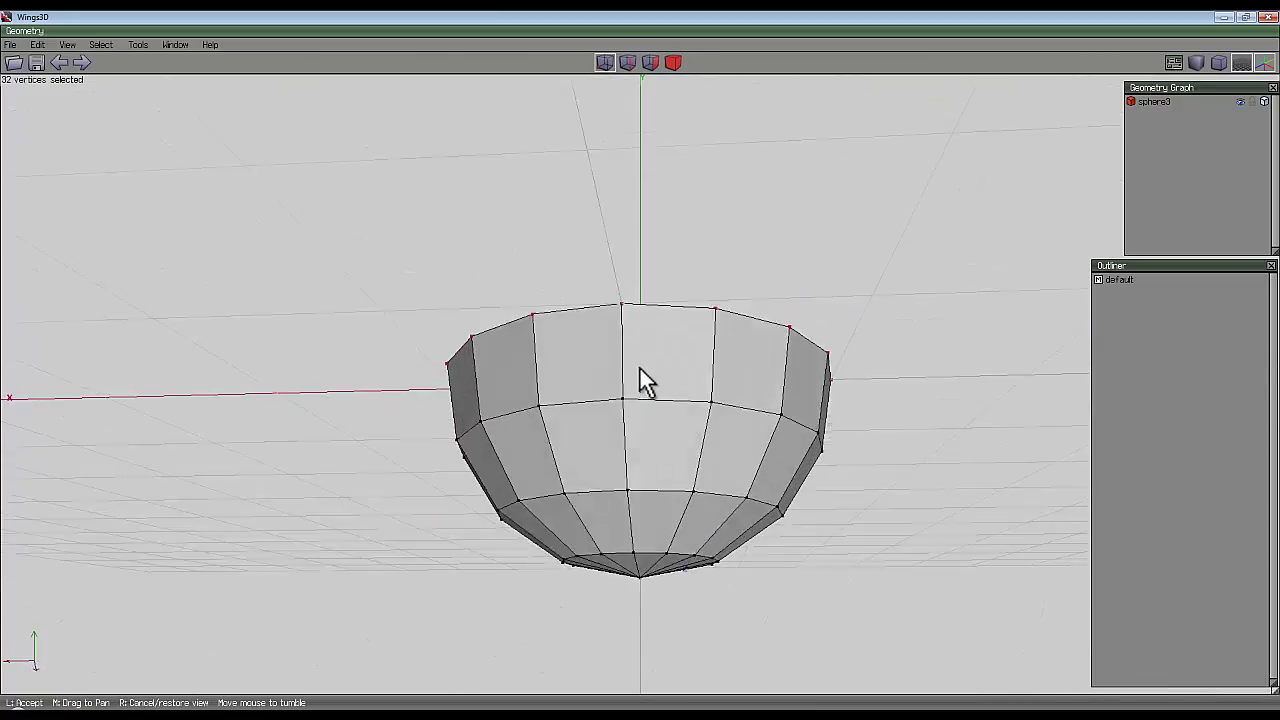
{"action": "left_click", "coordinate": [646, 380]}
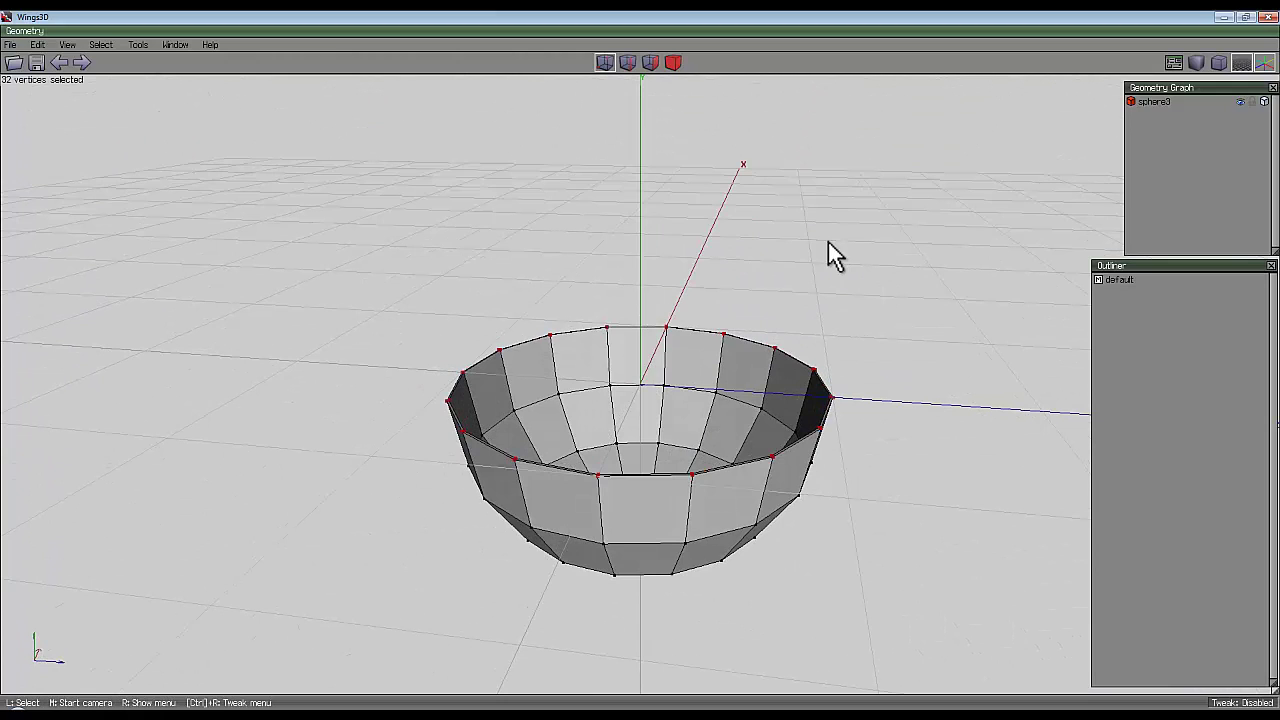
{"action": "right_click", "coordinate": [677, 200]}
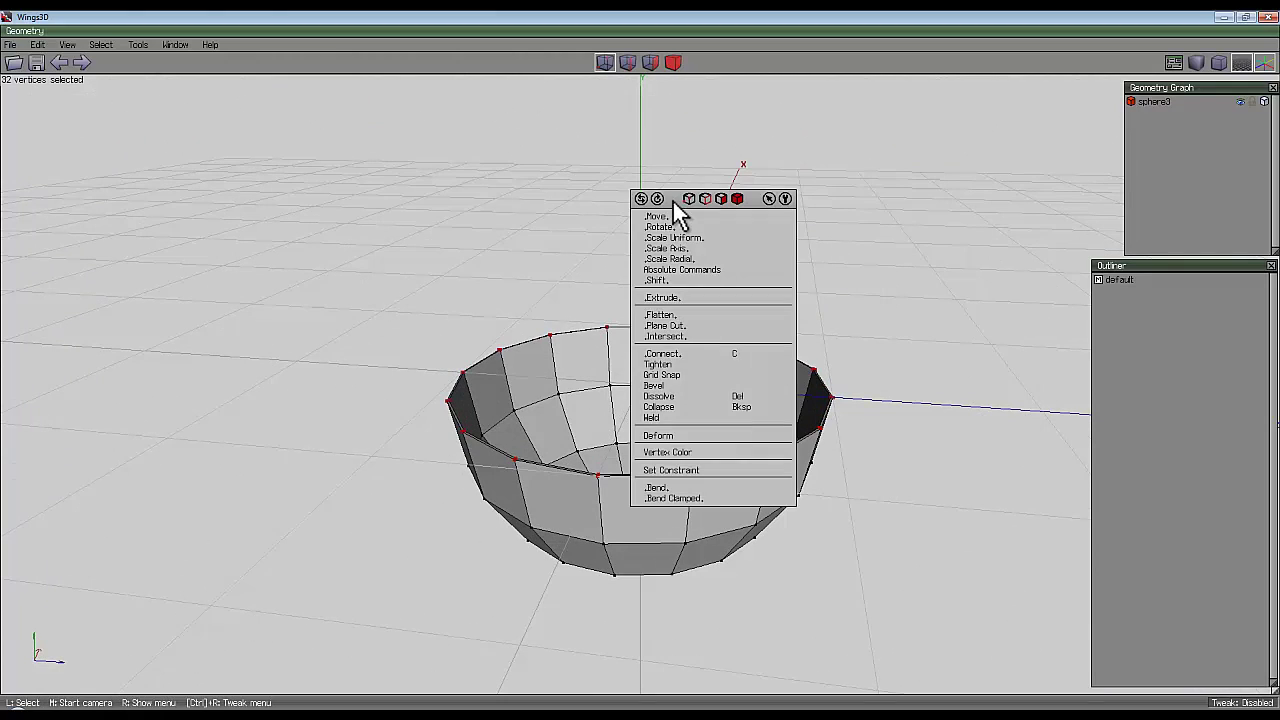
{"action": "left_click", "coordinate": [683, 316]}
{"action": "left_click", "coordinate": [683, 356]}
Clear the selection and mirror the bowl across one of its narrow rim faces to form a full sphere
{"action": "middle_click", "coordinate": [751, 289]}
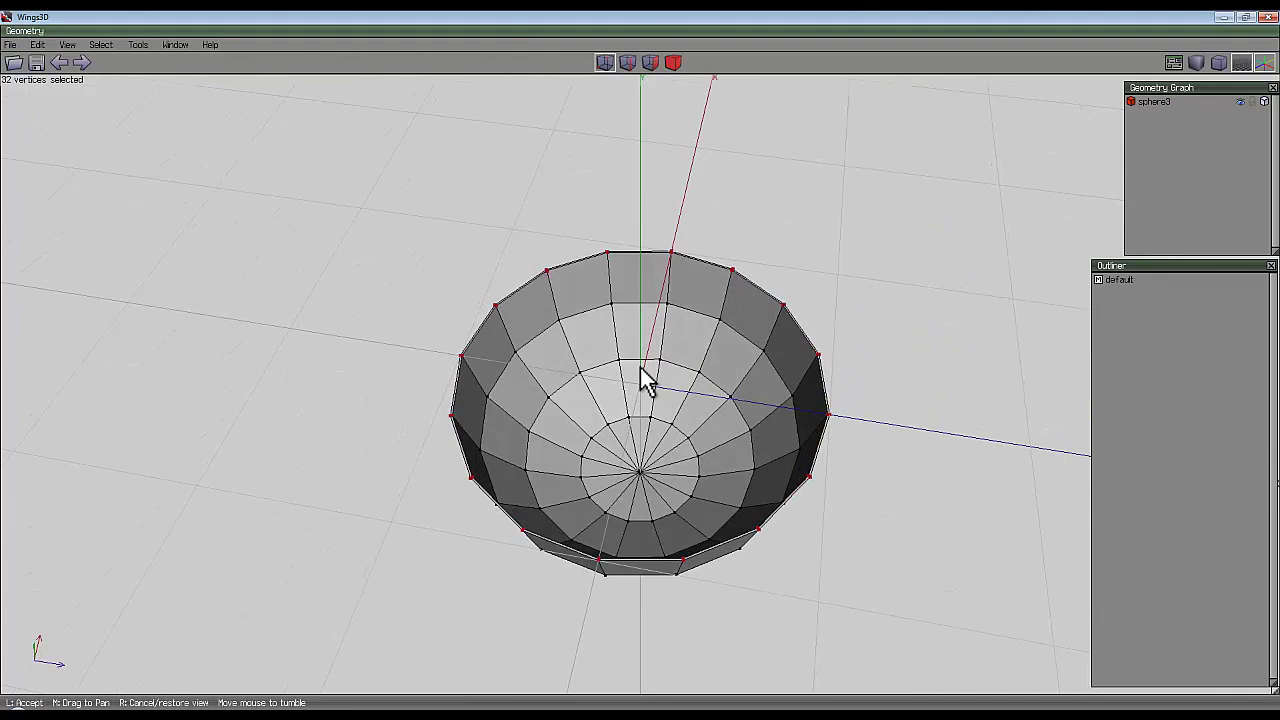
{"action": "left_click", "coordinate": [875, 388]}
{"action": "key", "text": "space"}
{"action": "key", "text": "2"}
{"action": "scroll", "coordinate": [874, 400], "scroll_direction": "up", "scroll_amount": 3}
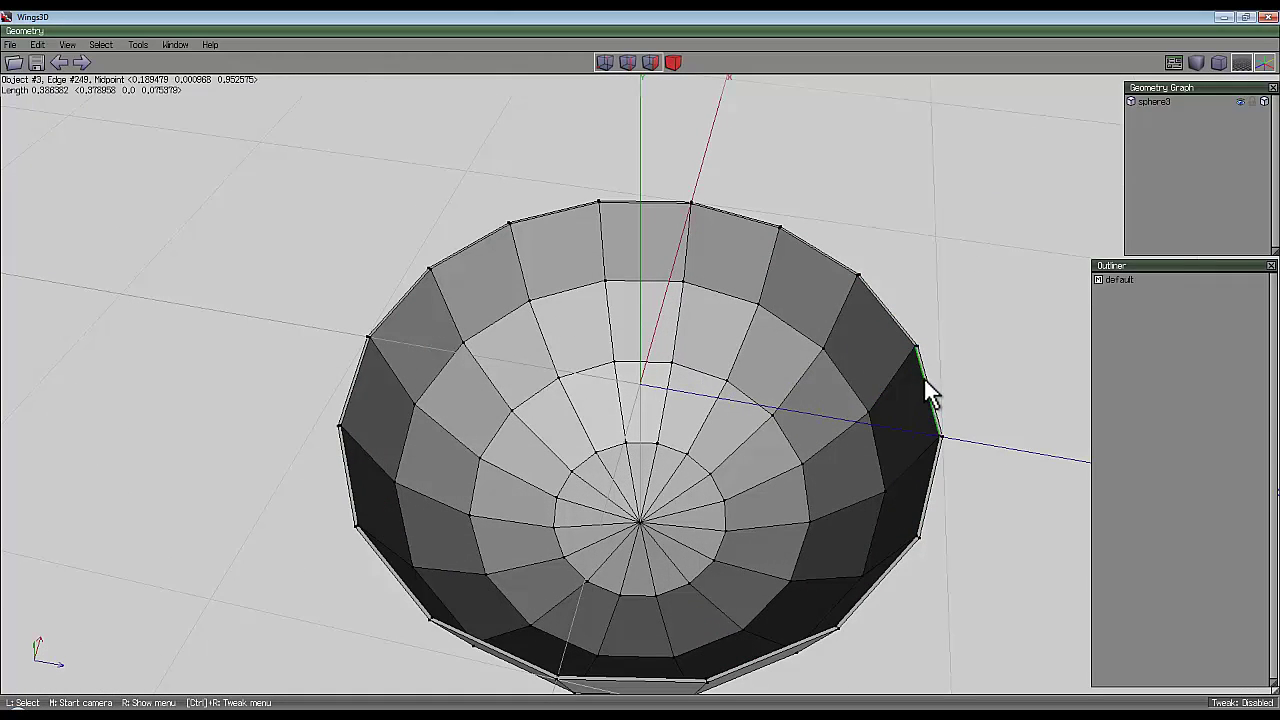
{"action": "left_click", "coordinate": [651, 62]}
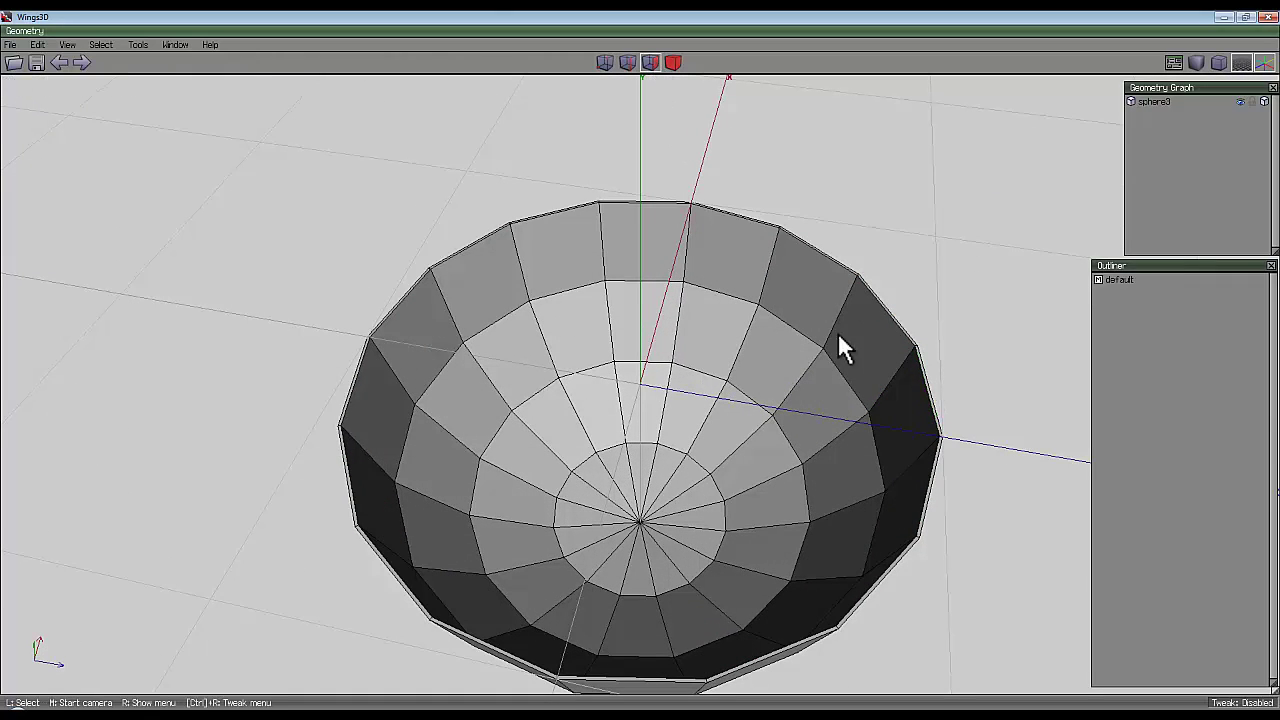
{"action": "left_click", "coordinate": [938, 414]}
{"action": "right_click", "coordinate": [700, 174]}
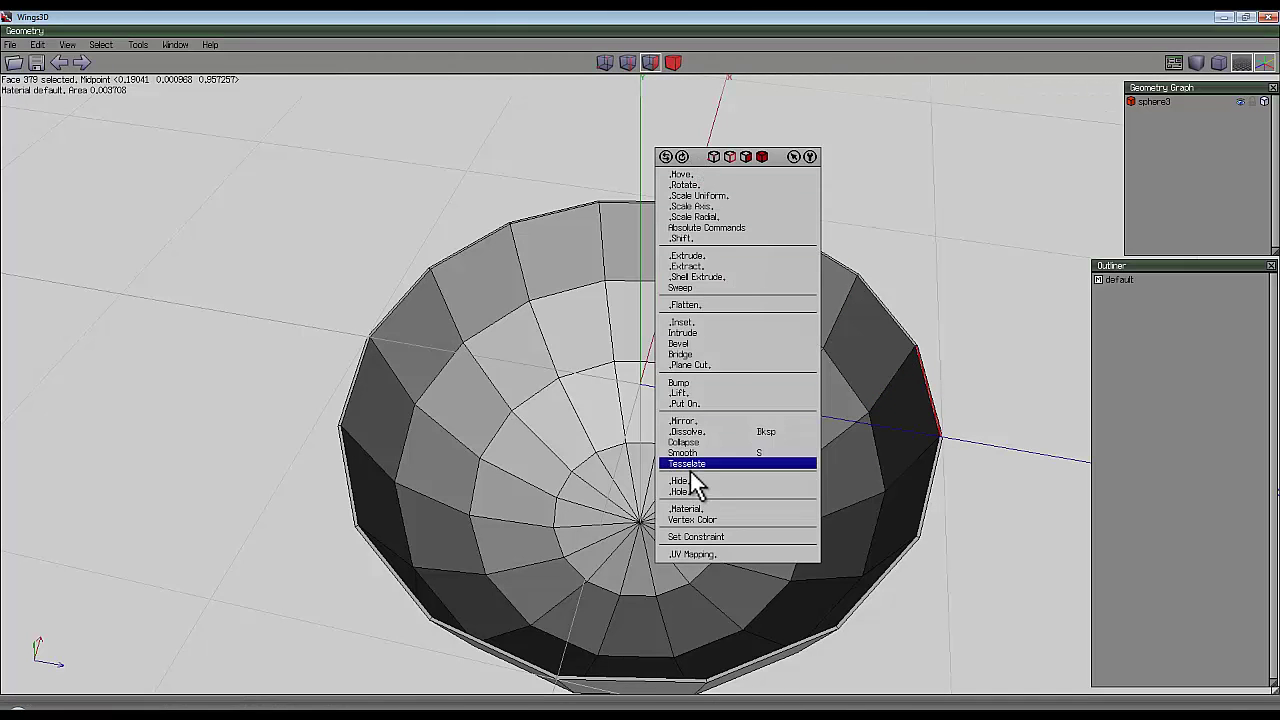
{"action": "key", "text": "Escape"}
Weld the whole sphere body to join the coincident faces of its two halves at the equator
{"action": "scroll", "coordinate": [685, 321], "scroll_direction": "down", "scroll_amount": 5}
{"action": "middle_click", "coordinate": [666, 240]}
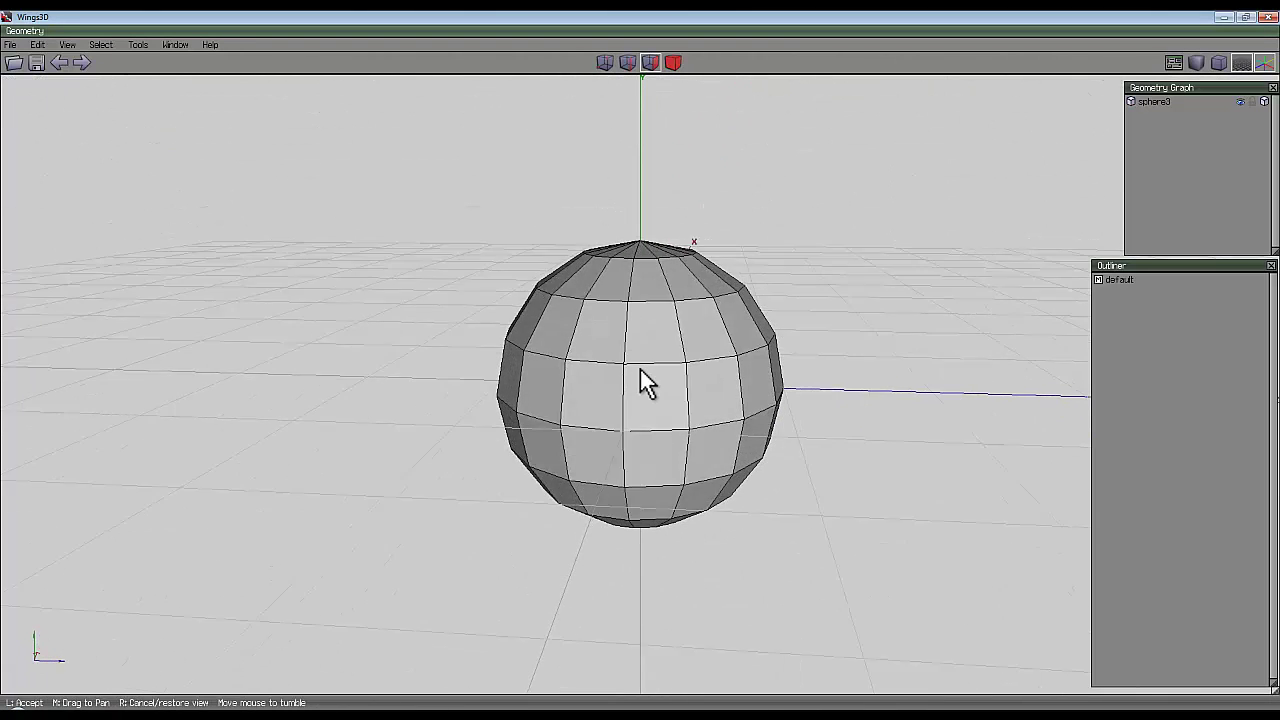
{"action": "left_click", "coordinate": [658, 92]}
{"action": "left_click", "coordinate": [673, 63]}
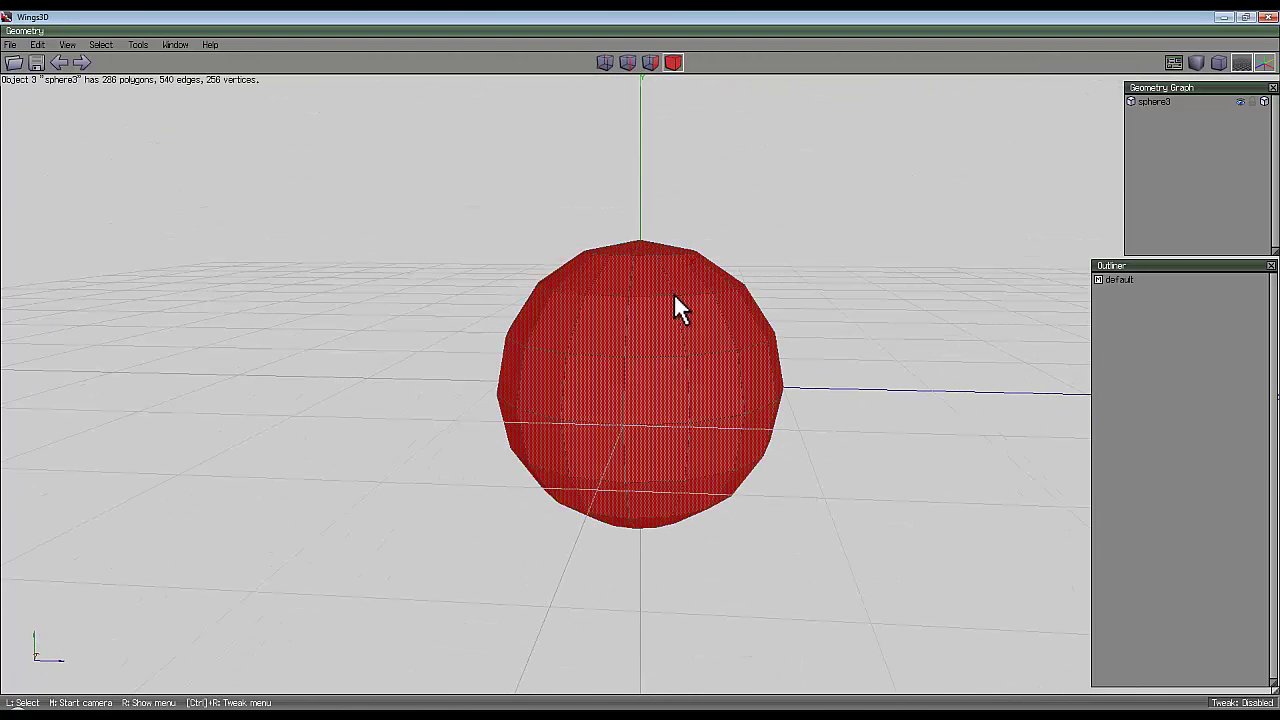
{"action": "right_click", "coordinate": [696, 190]}
{"action": "left_click", "coordinate": [693, 388]}
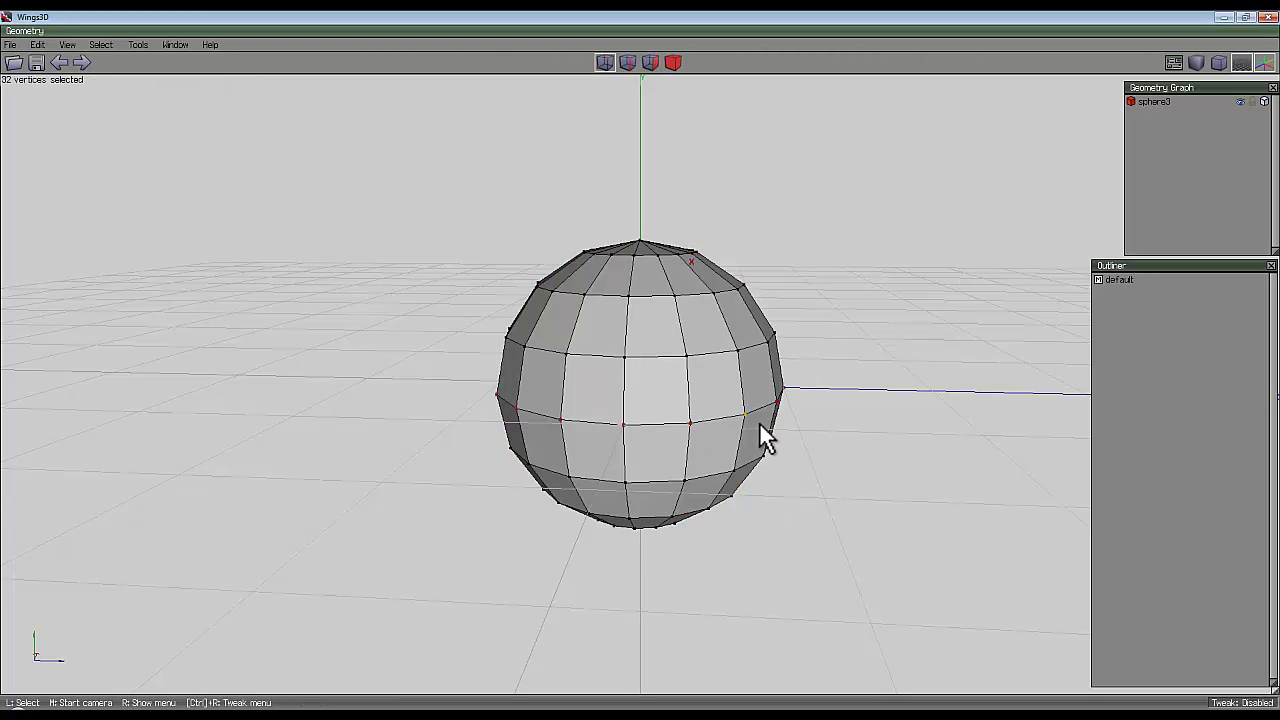
Select one face of the sphere's inner wall directly above the equator
{"action": "middle_click", "coordinate": [629, 188]}
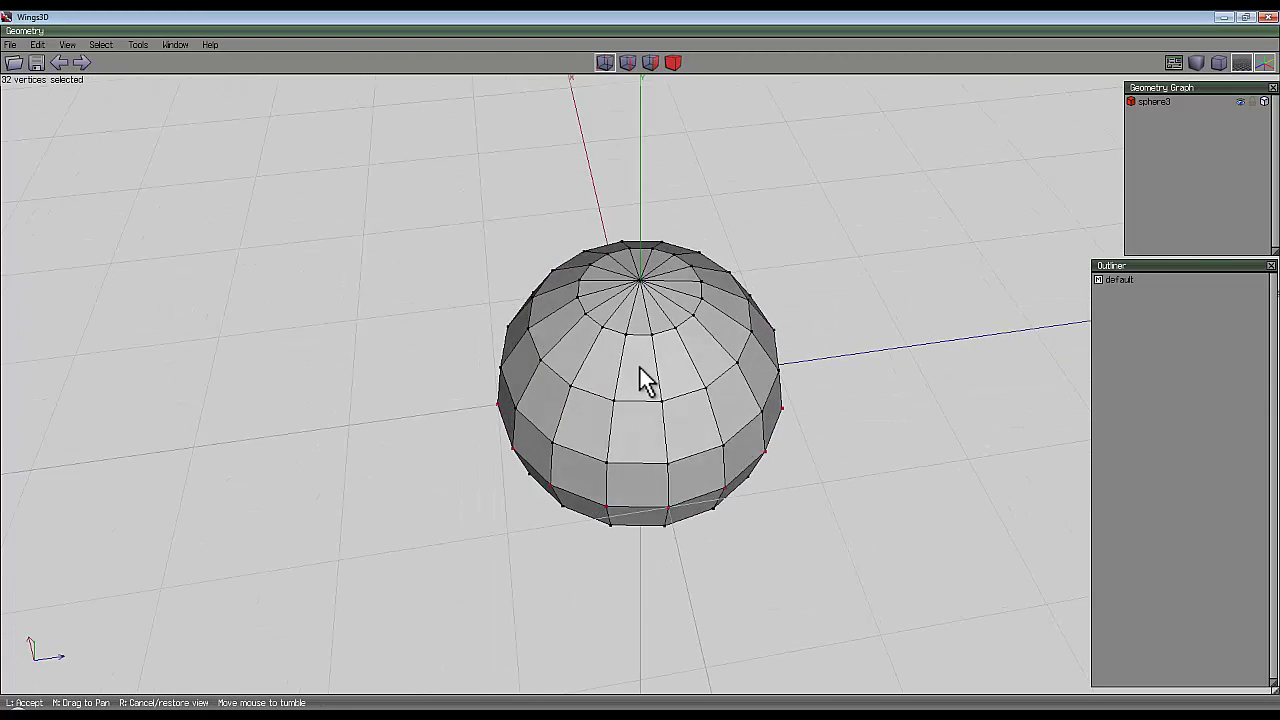
{"action": "scroll", "coordinate": [640, 369], "scroll_direction": "up", "scroll_amount": 8}
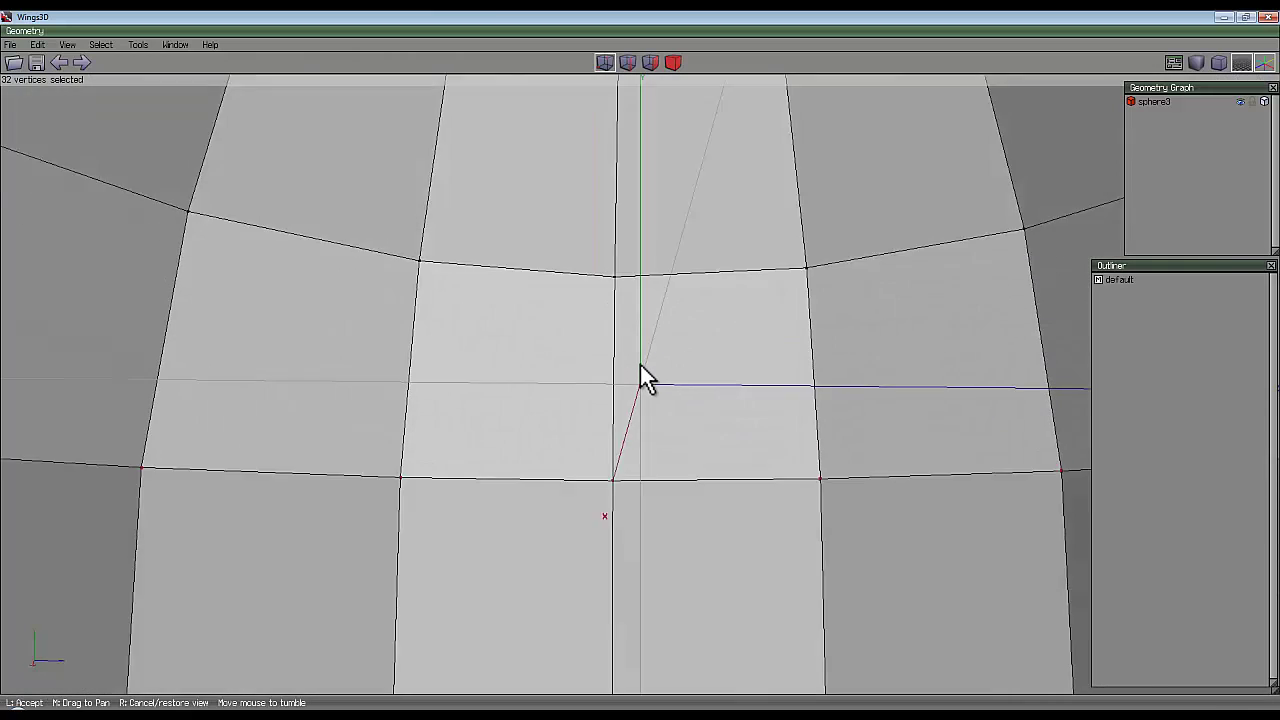
{"action": "left_click", "coordinate": [640, 372]}
{"action": "key", "text": "f"}
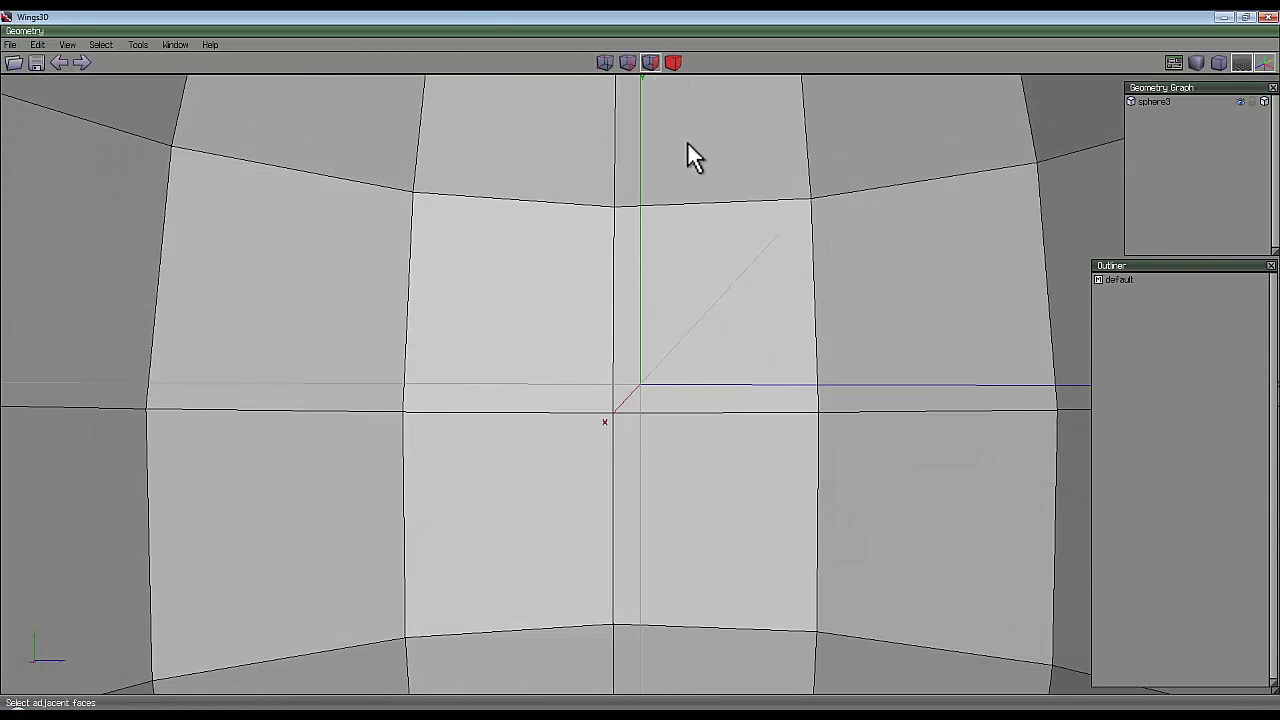
{"action": "left_click", "coordinate": [716, 395]}
{"action": "scroll", "coordinate": [710, 325], "scroll_direction": "down", "scroll_amount": 10}
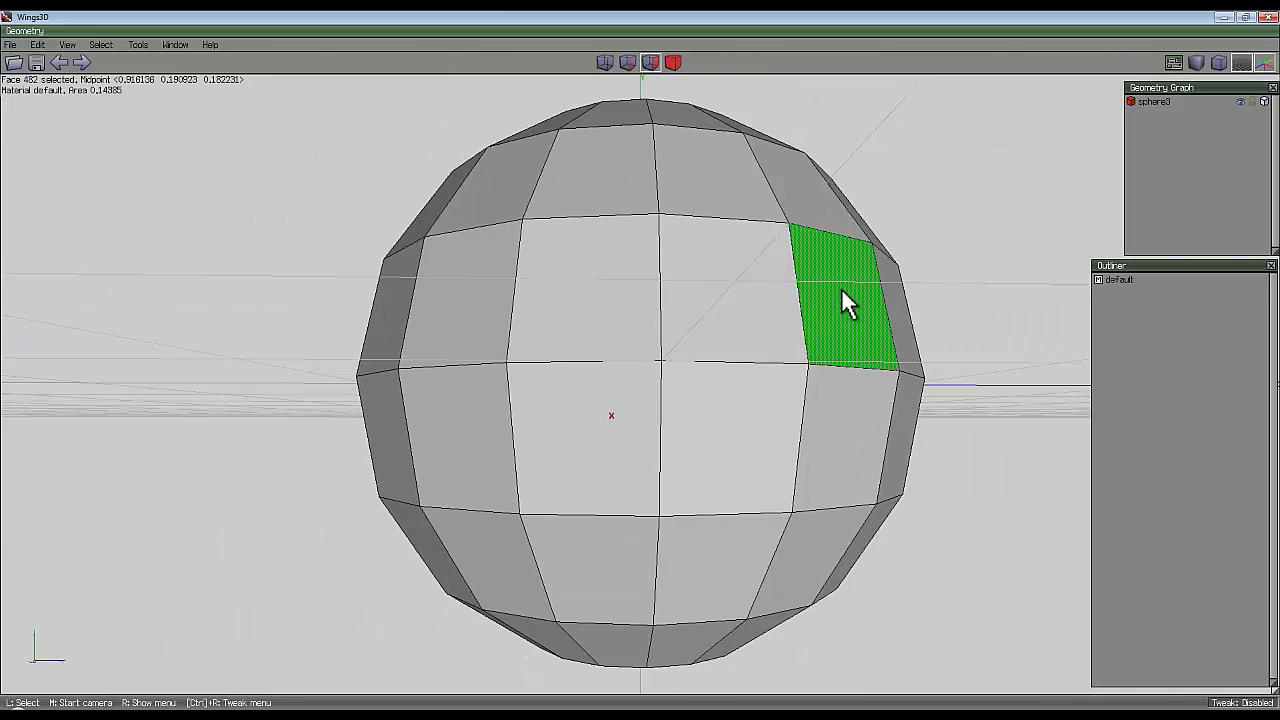
Display the sphere as wireframe and extend the selection to all matching inner faces above and below the equator
{"action": "middle_click", "coordinate": [841, 300]}
{"action": "left_click", "coordinate": [640, 367]}
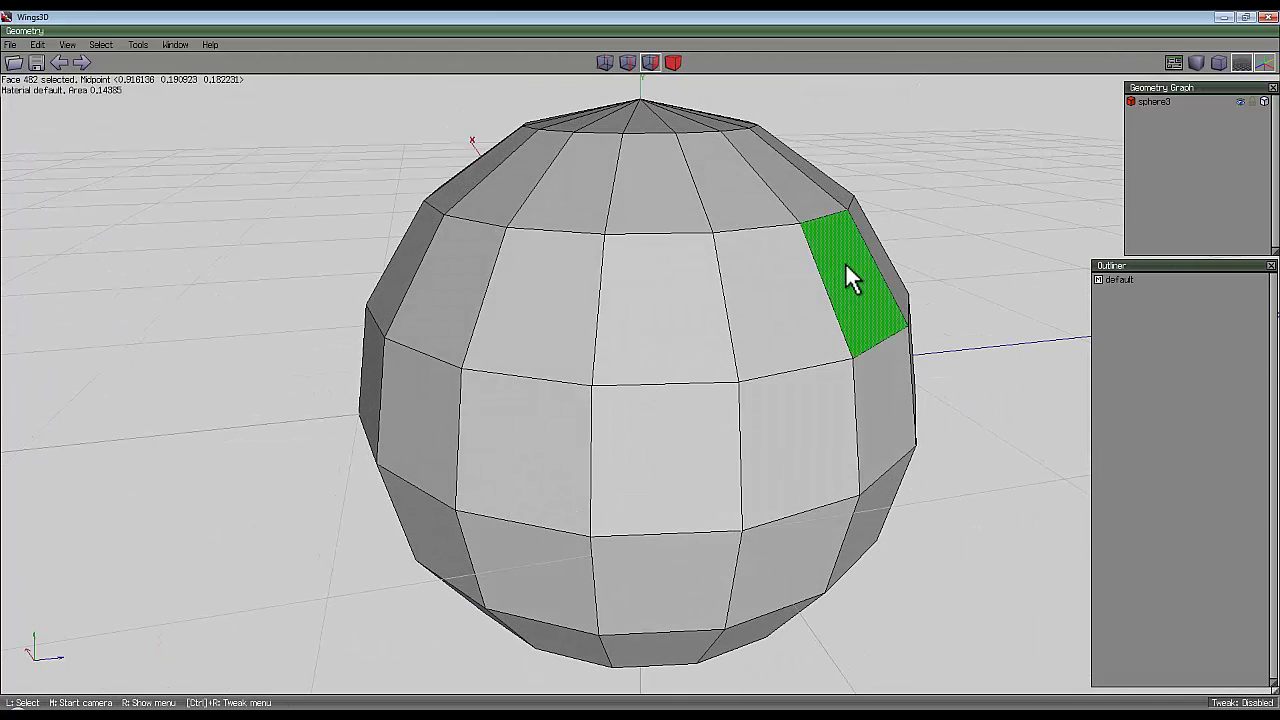
{"action": "key", "text": "w"}
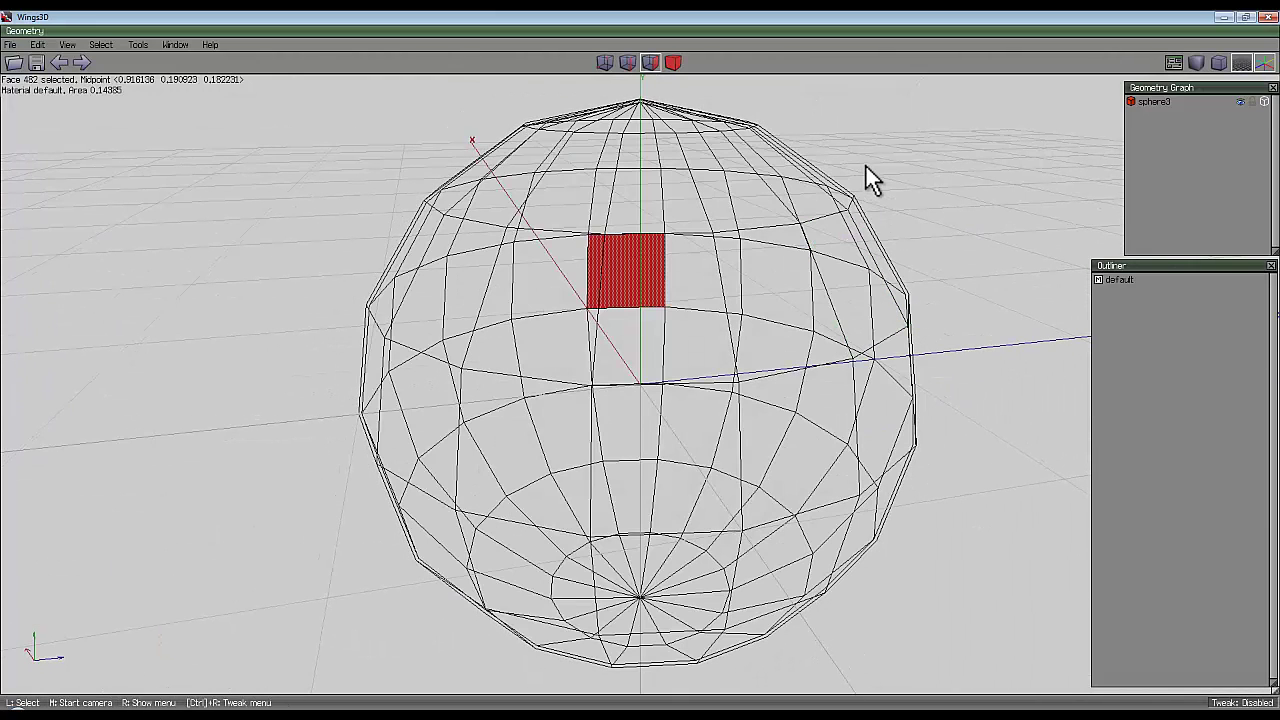
{"action": "key", "text": "g"}
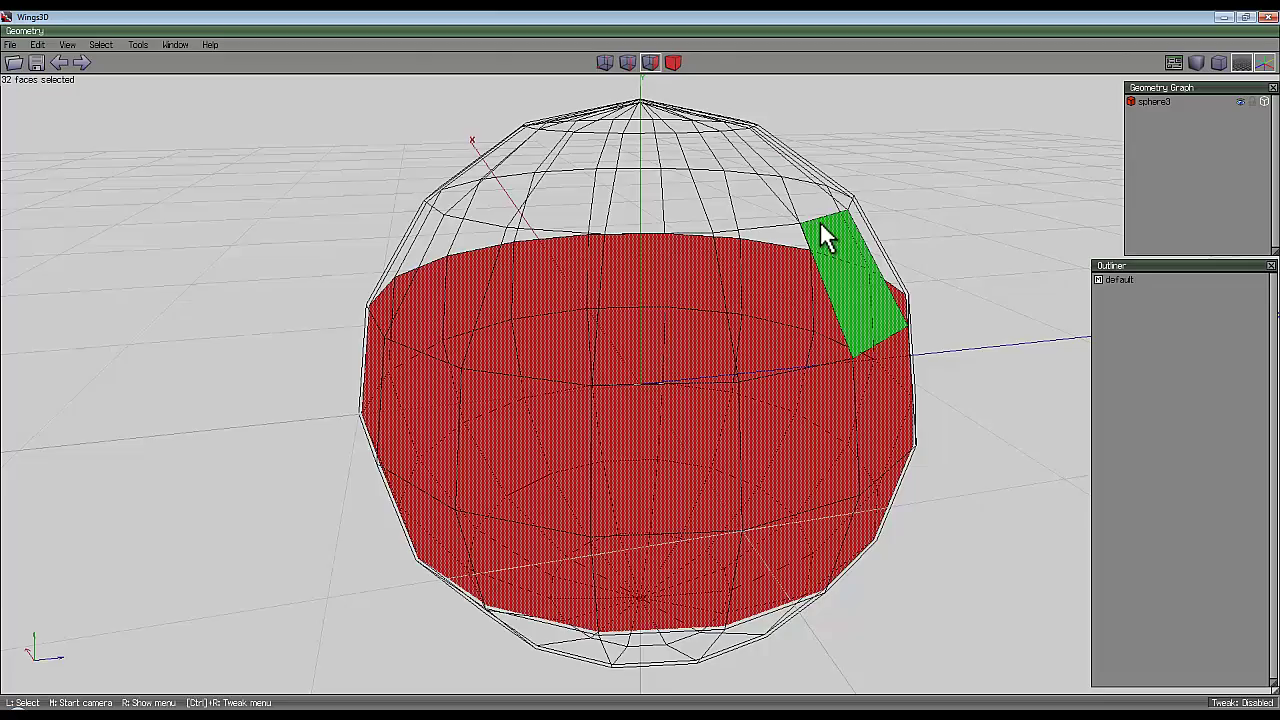
Expand the face selection from the equator bands to the sphere's entire inner wall
{"action": "scroll", "coordinate": [640, 365], "scroll_direction": "down", "scroll_amount": 4}
{"action": "middle_click", "coordinate": [640, 365]}
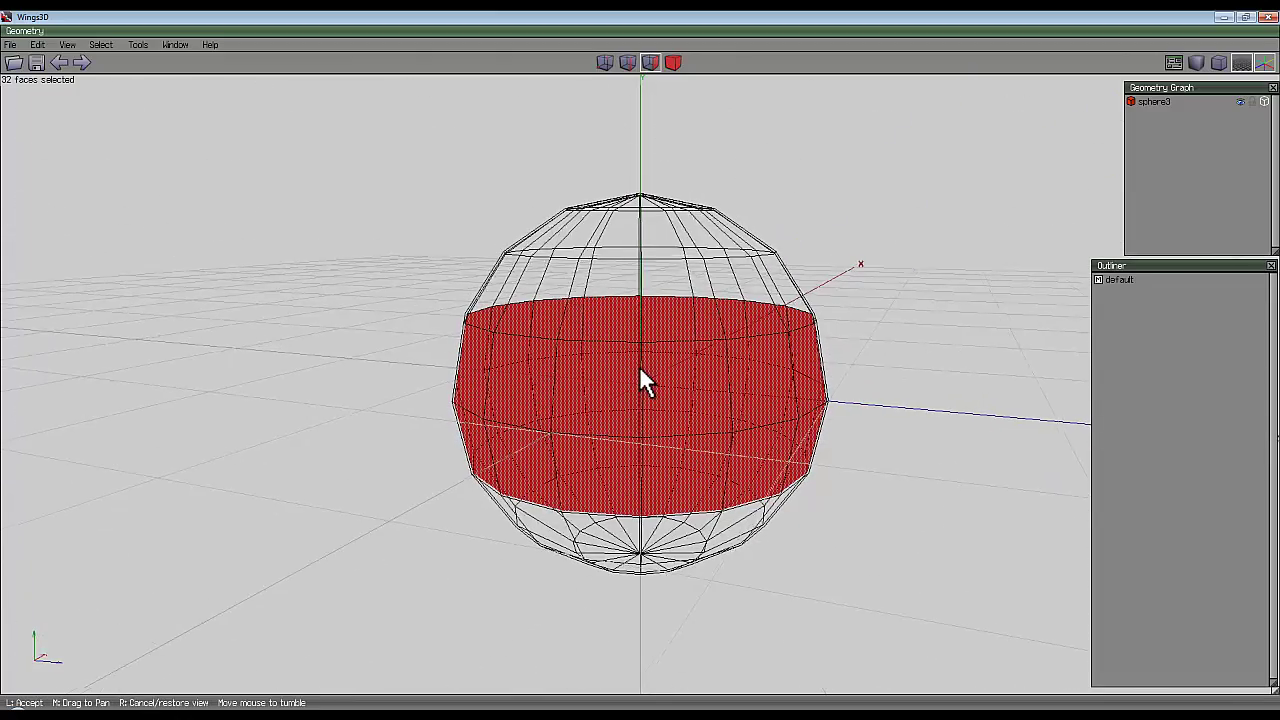
{"action": "left_click", "coordinate": [639, 366]}
{"action": "key", "text": "plus"}
{"action": "key", "text": "plus"}
{"action": "key", "text": "plus"}
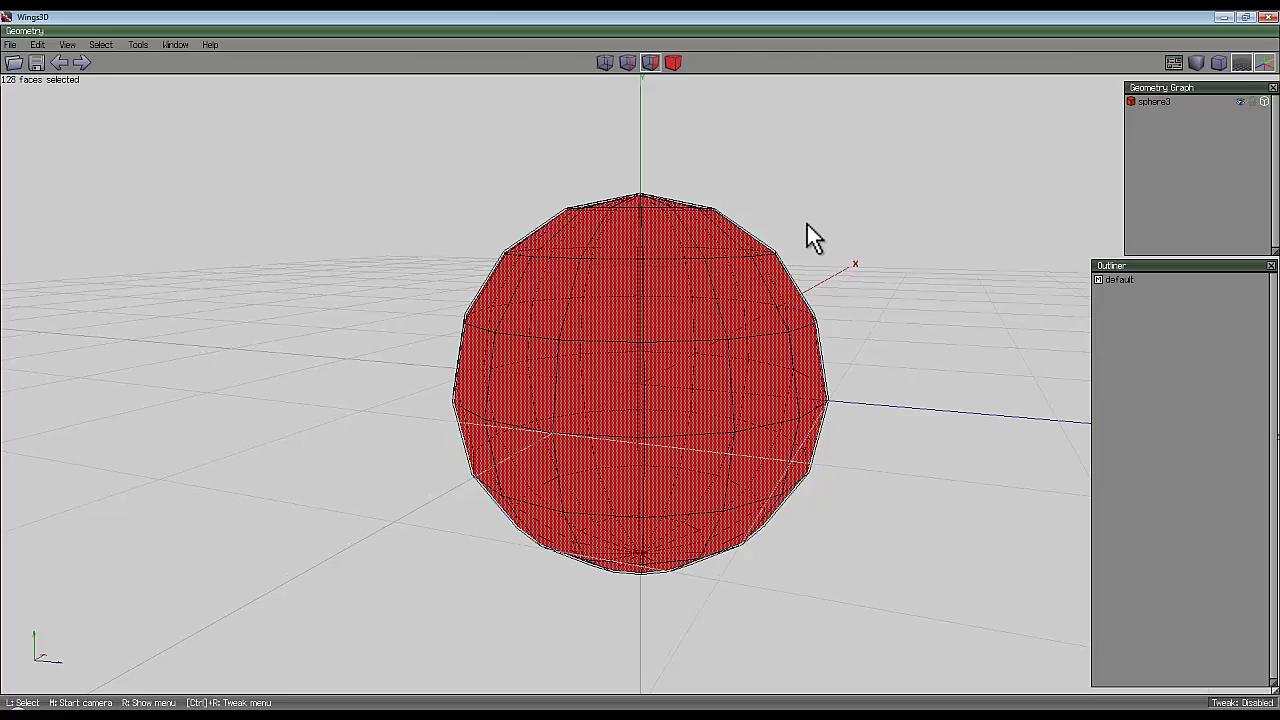
Switch the sphere from wireframe back to shaded display
{"action": "middle_click", "coordinate": [800, 206]}
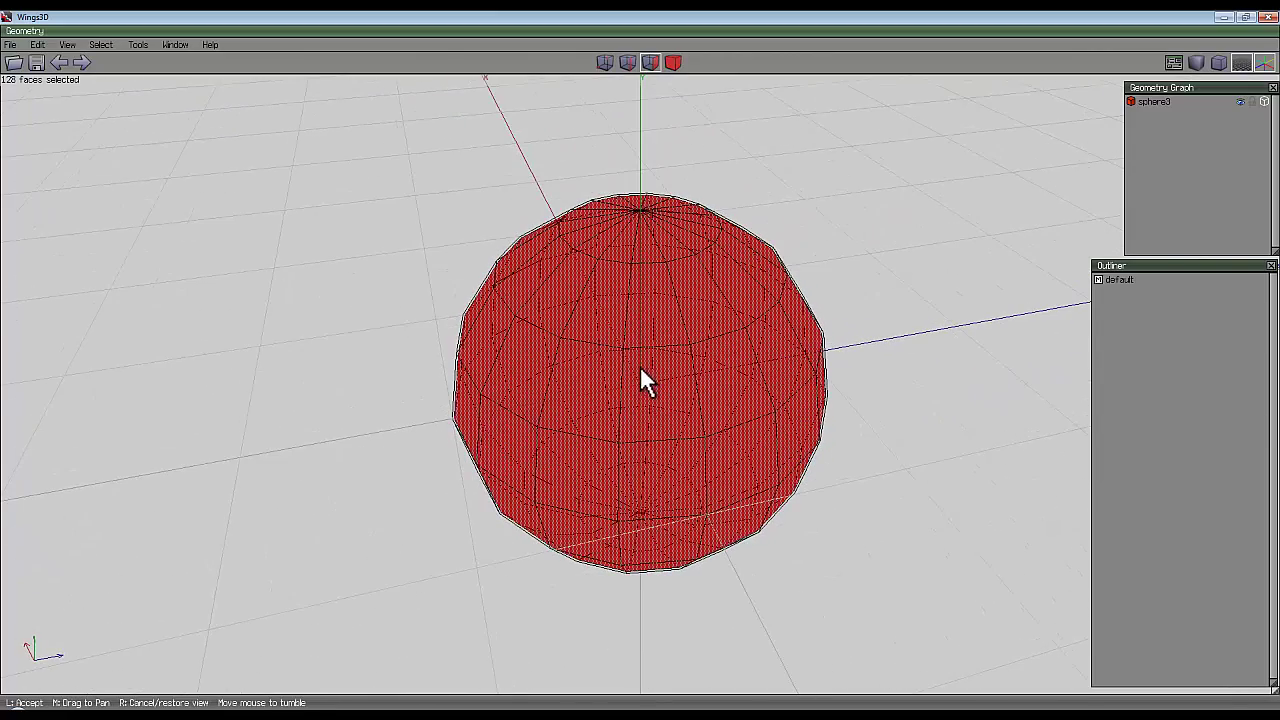
{"action": "left_click", "coordinate": [639, 366]}
{"action": "key", "text": "space"}
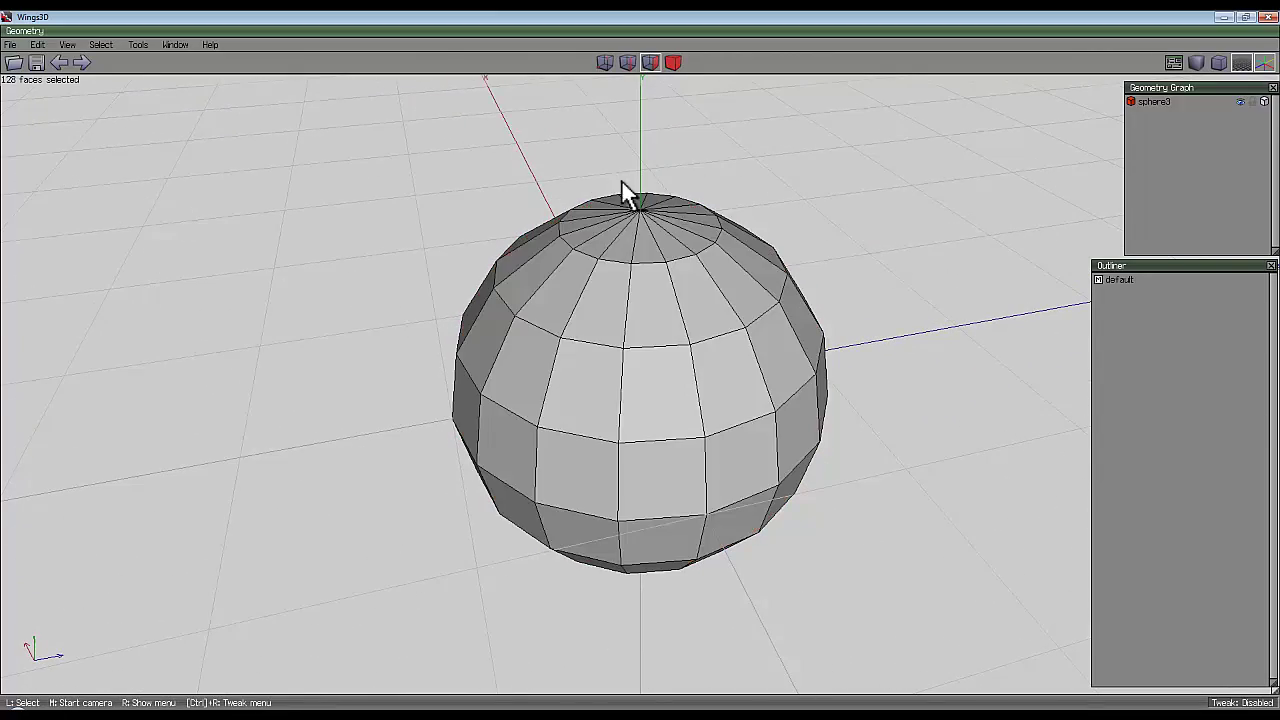
Examine the shaded sphere's outer shell and its interior from several angles and distances
{"action": "middle_click", "coordinate": [714, 187]}
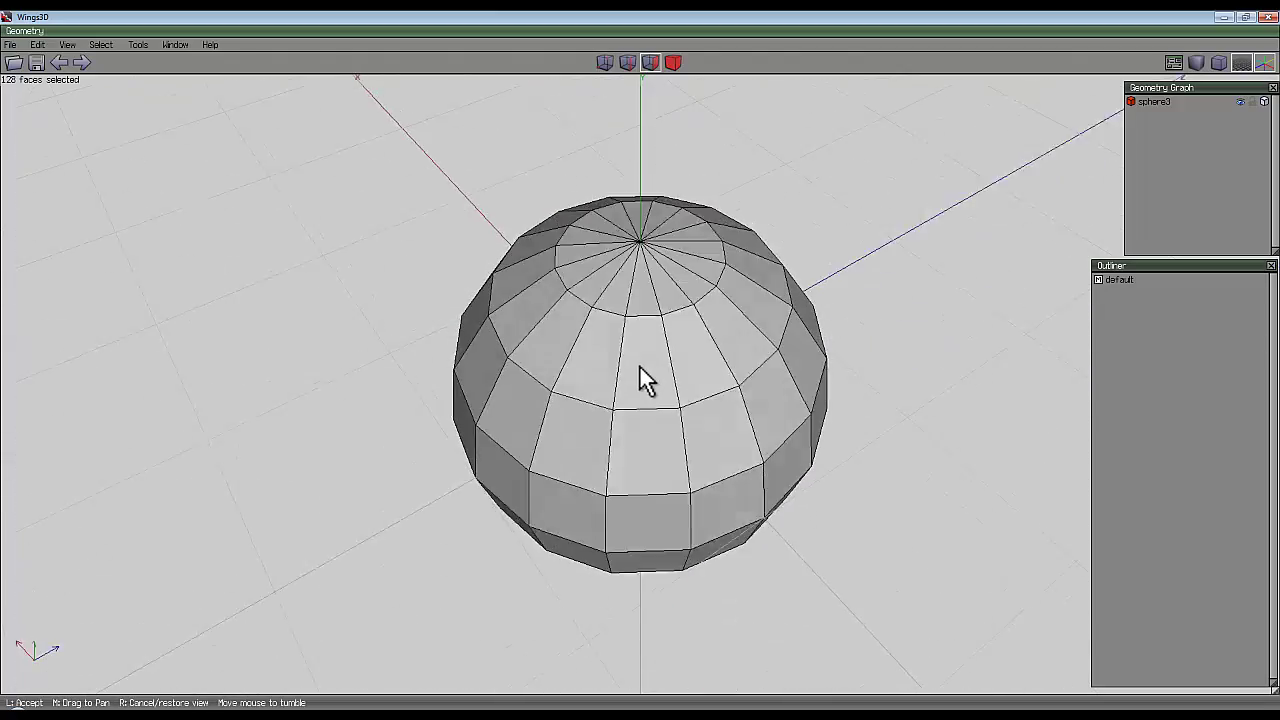
{"action": "scroll", "coordinate": [640, 368], "scroll_direction": "up", "scroll_amount": 10}
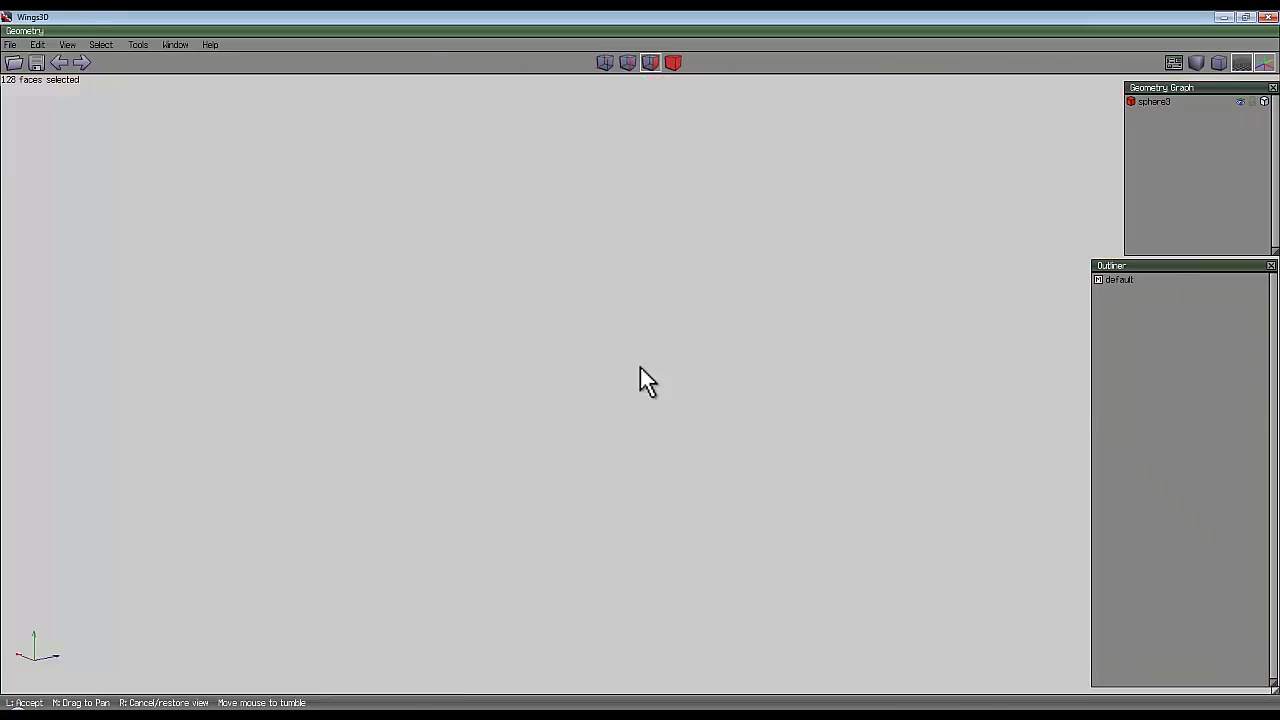
{"action": "scroll", "coordinate": [640, 368], "scroll_direction": "down", "scroll_amount": 10}
{"action": "left_click", "coordinate": [640, 372]}
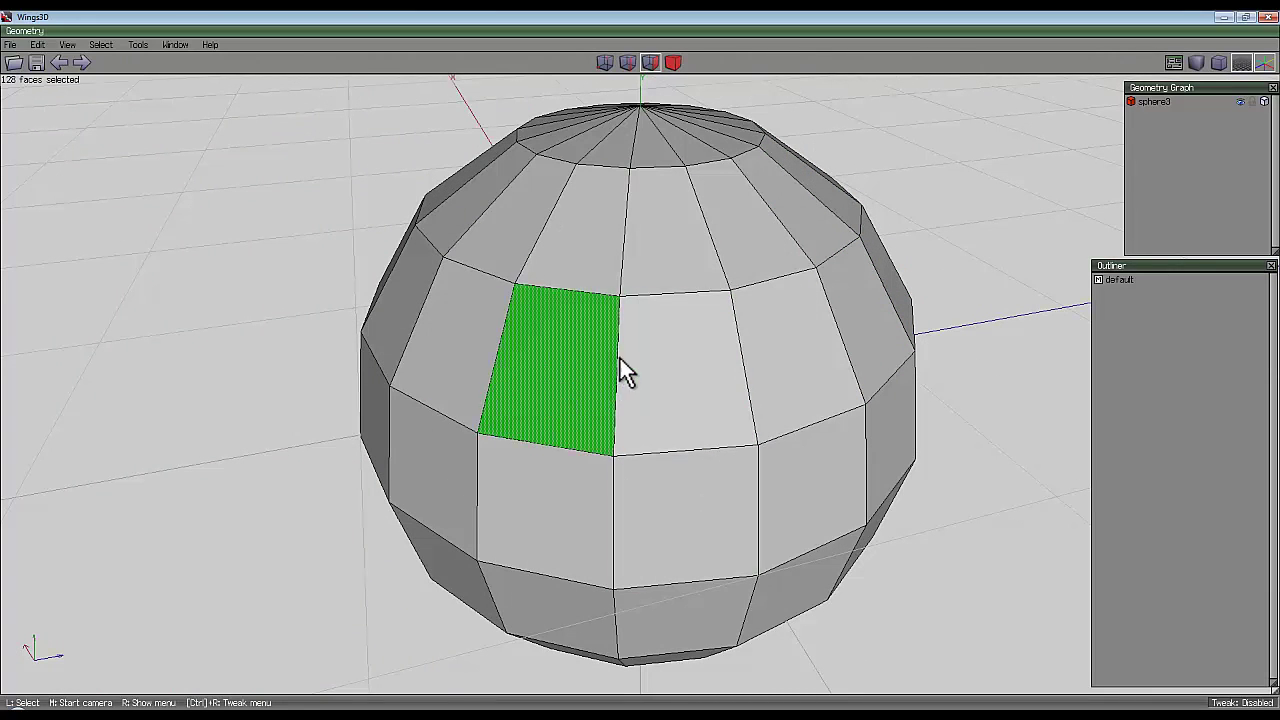
{"action": "scroll", "coordinate": [622, 368], "scroll_direction": "down", "scroll_amount": 6}
{"action": "middle_click", "coordinate": [678, 340]}
{"action": "scroll", "coordinate": [641, 370], "scroll_direction": "up", "scroll_amount": 4}
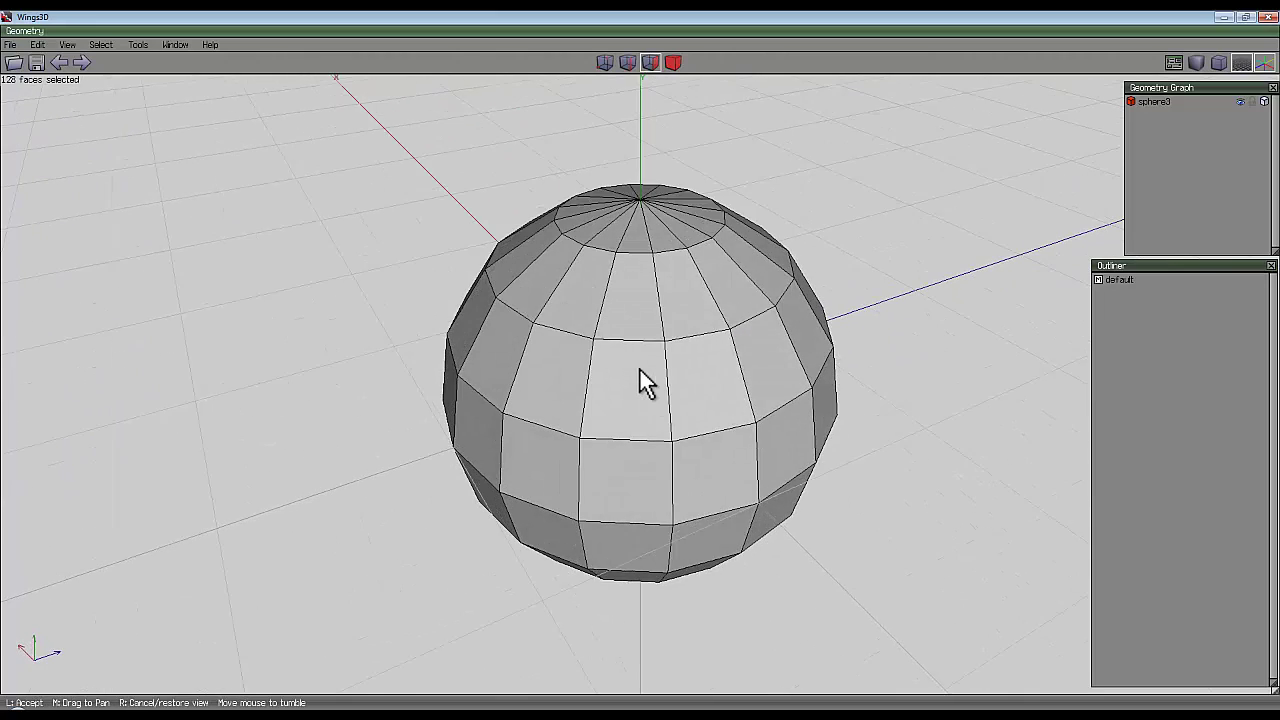
{"action": "left_click", "coordinate": [660, 350]}
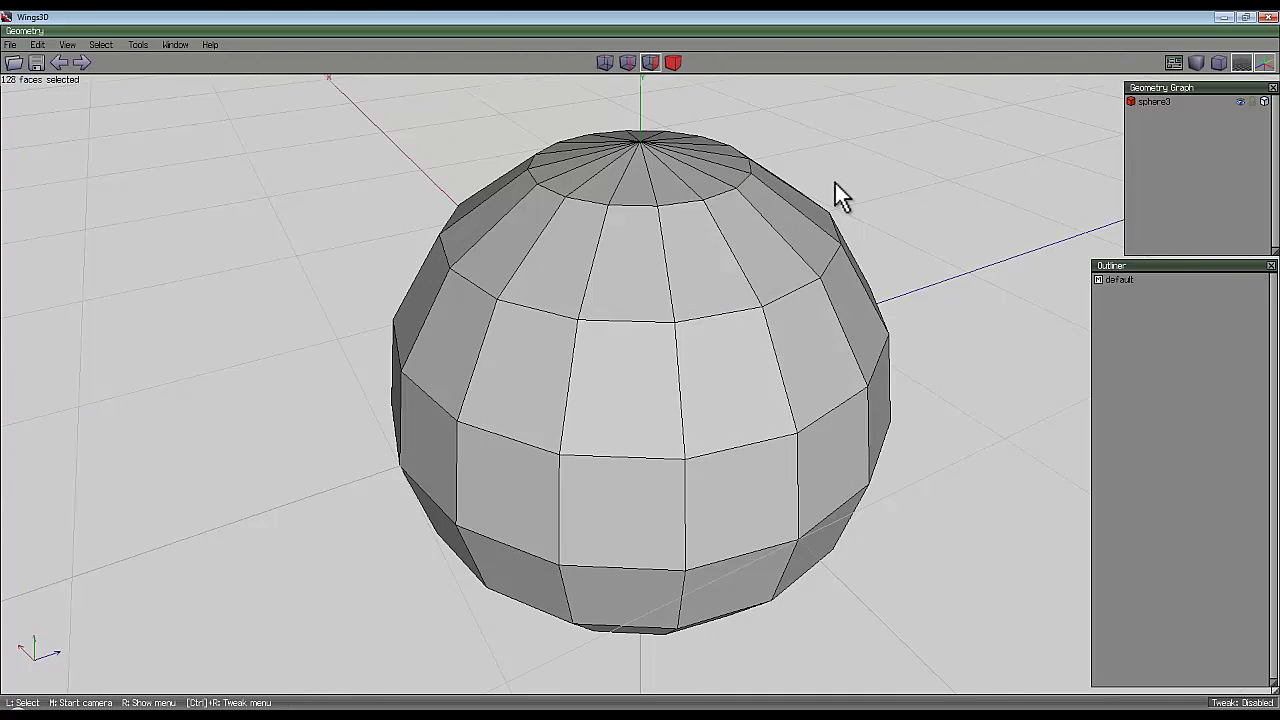
{"action": "scroll", "coordinate": [767, 263], "scroll_direction": "down", "scroll_amount": 3}
{"action": "middle_click", "coordinate": [851, 210]}
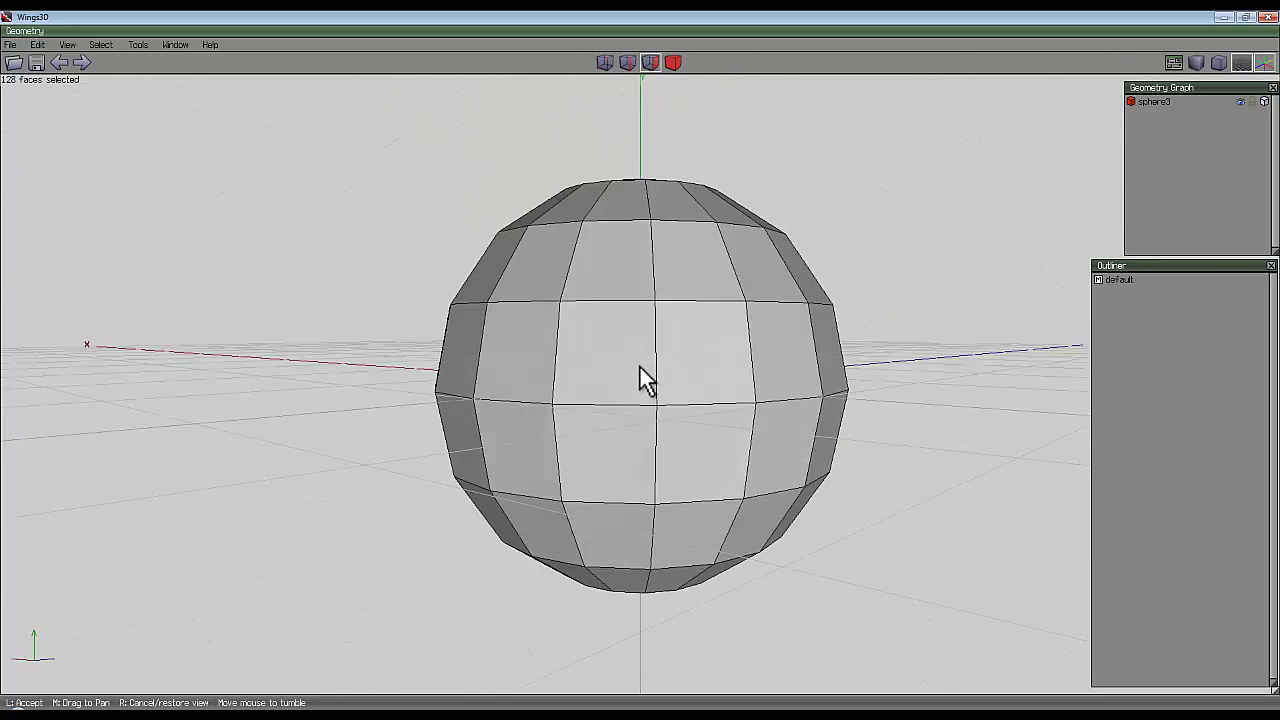
{"action": "left_click", "coordinate": [852, 232]}
{"action": "scroll", "coordinate": [846, 249], "scroll_direction": "up", "scroll_amount": 6}
{"action": "scroll", "coordinate": [846, 249], "scroll_direction": "down", "scroll_amount": 7}
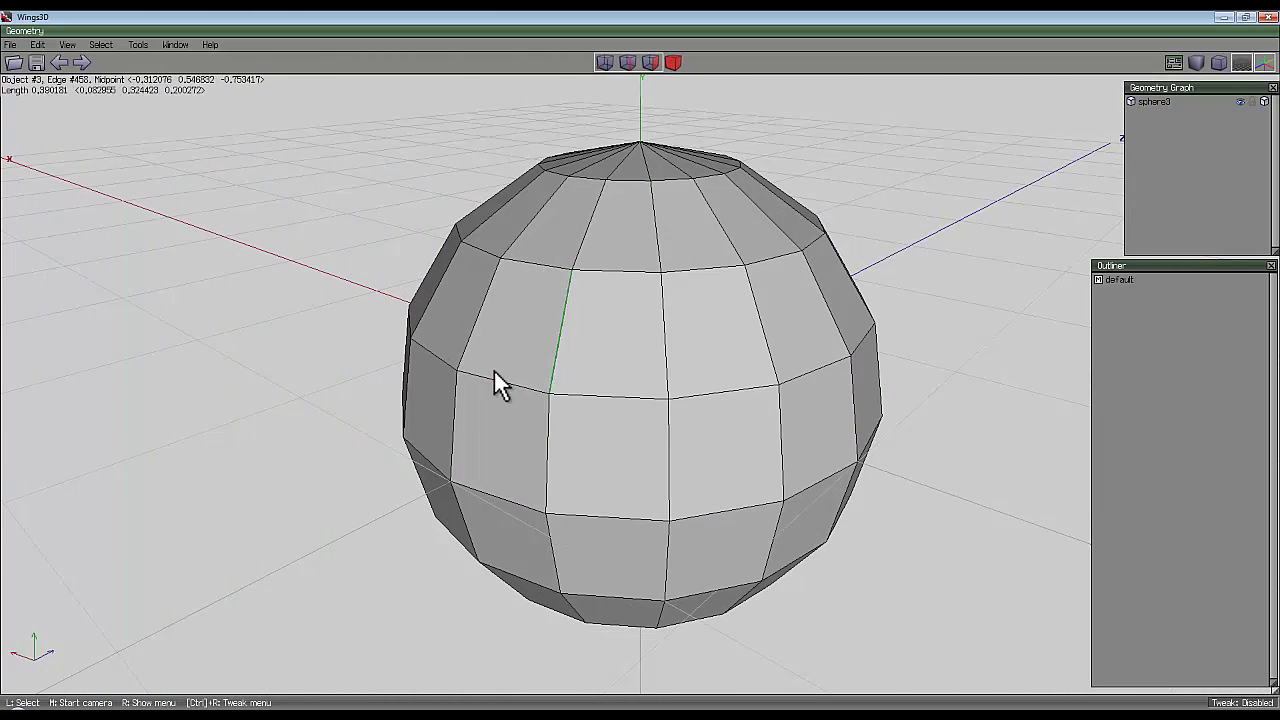
Select the whole sphere body and apply Doo Sabin Subdivision to it
{"action": "left_click", "coordinate": [673, 62]}
{"action": "left_click", "coordinate": [697, 285]}
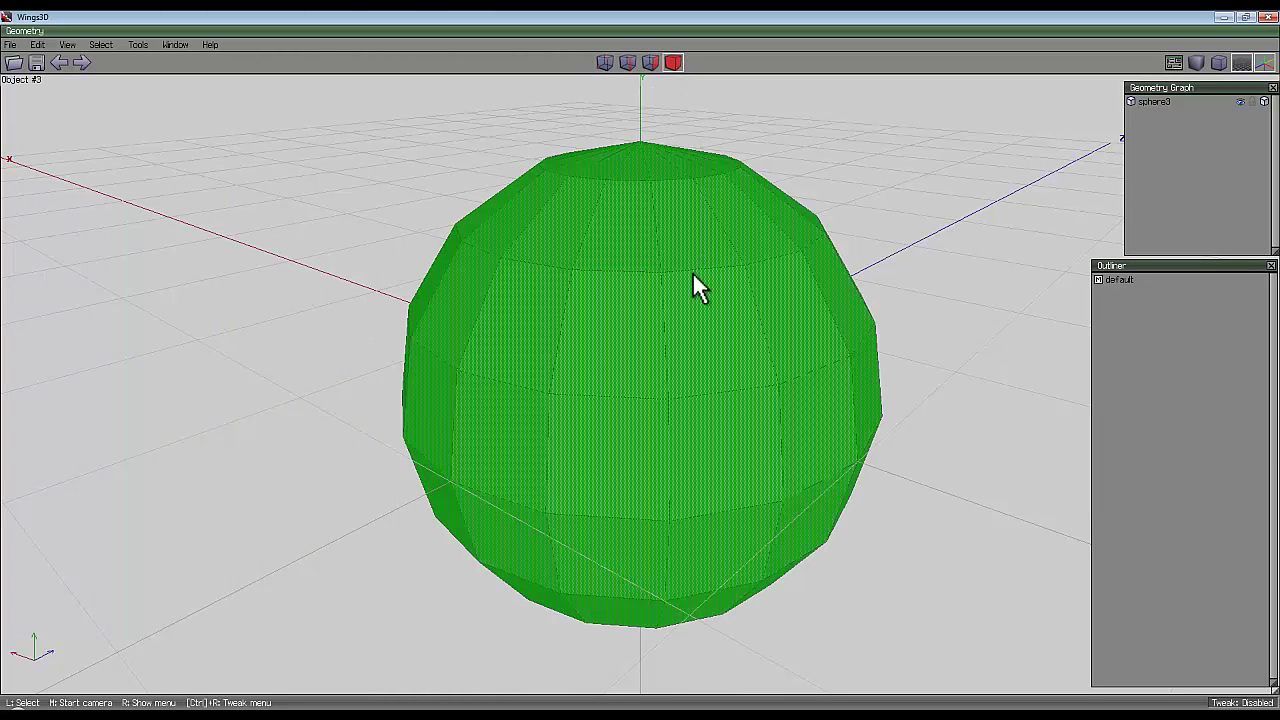
{"action": "left_click", "coordinate": [722, 326]}
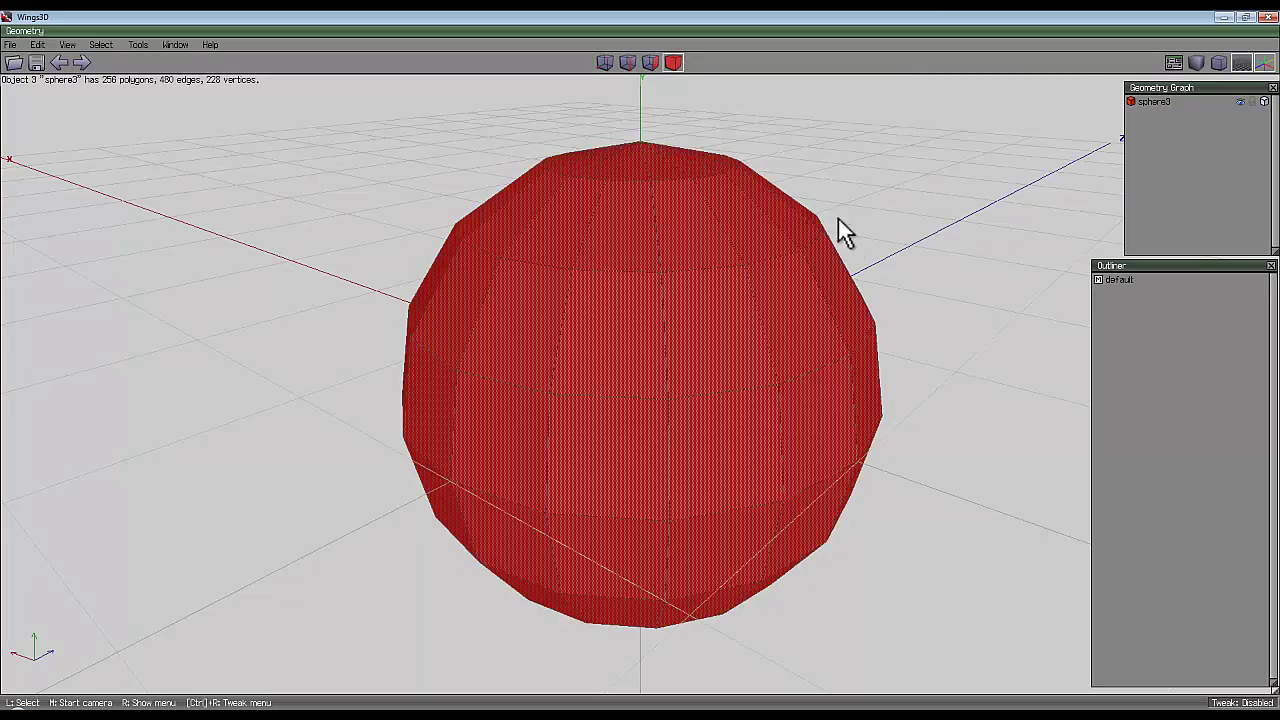
{"action": "right_click", "coordinate": [540, 124]}
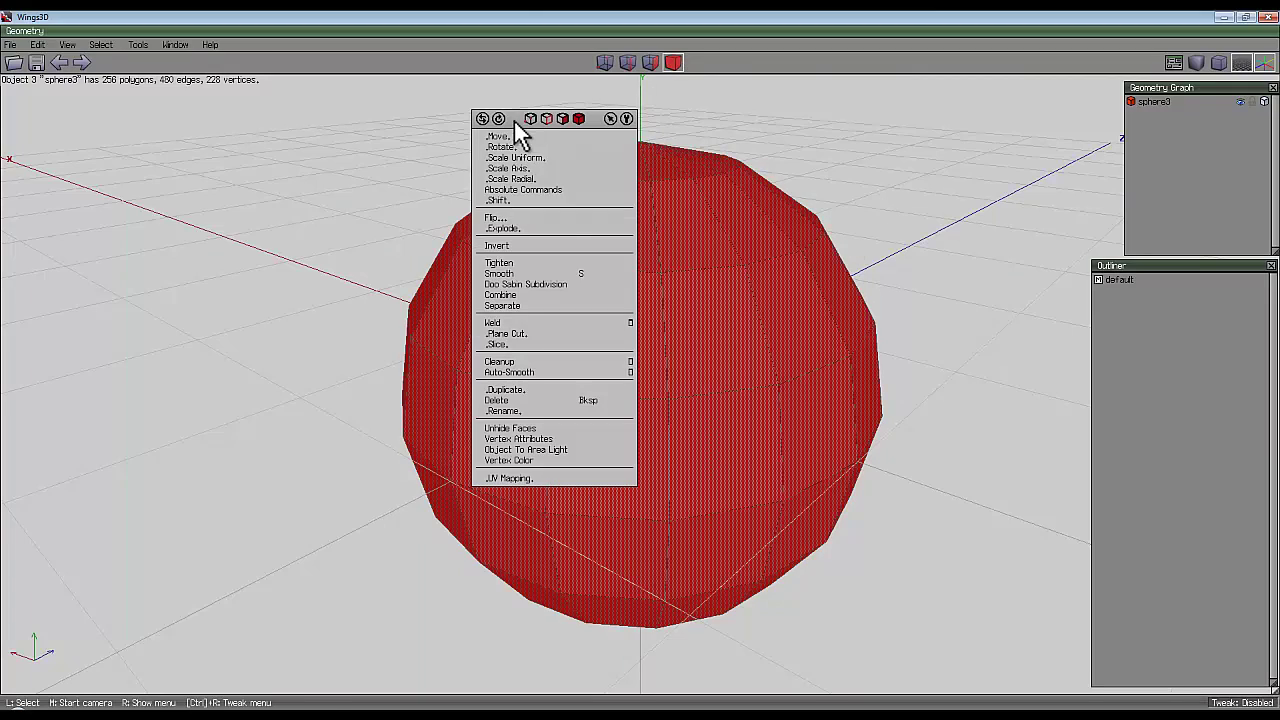
{"action": "left_click", "coordinate": [547, 285]}
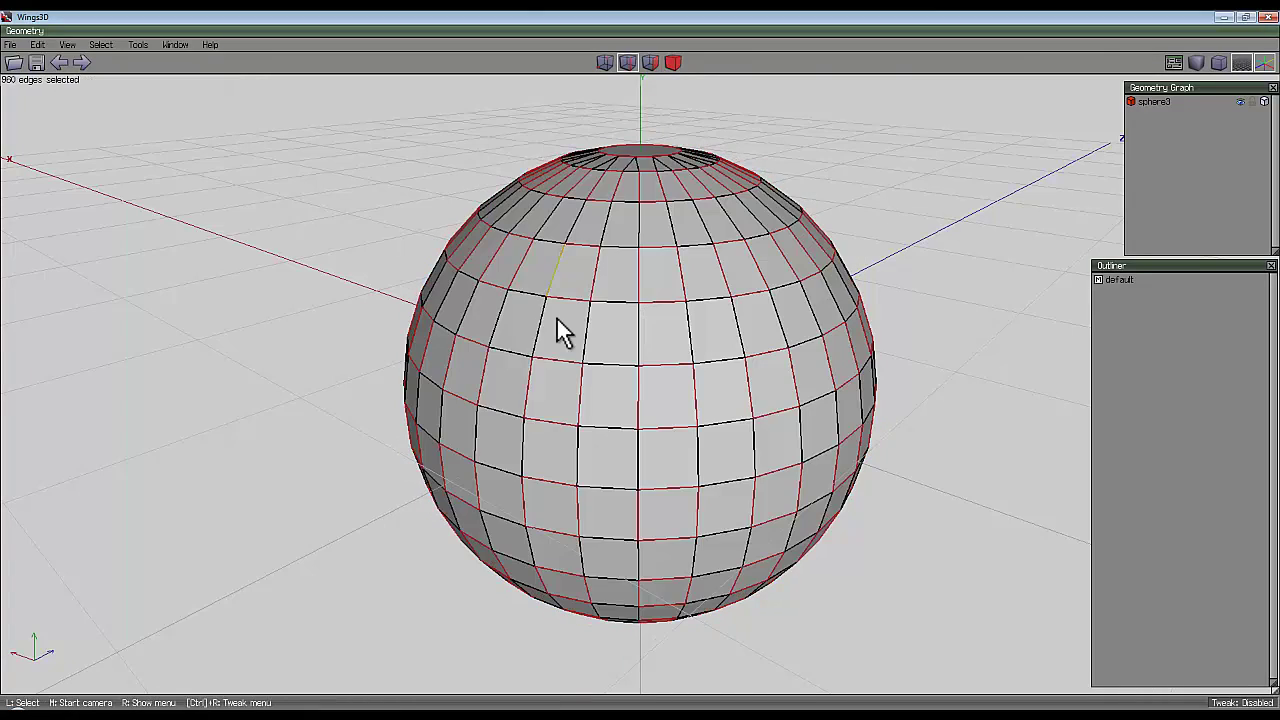
{"action": "middle_click", "coordinate": [790, 245]}
{"action": "left_click", "coordinate": [622, 256]}
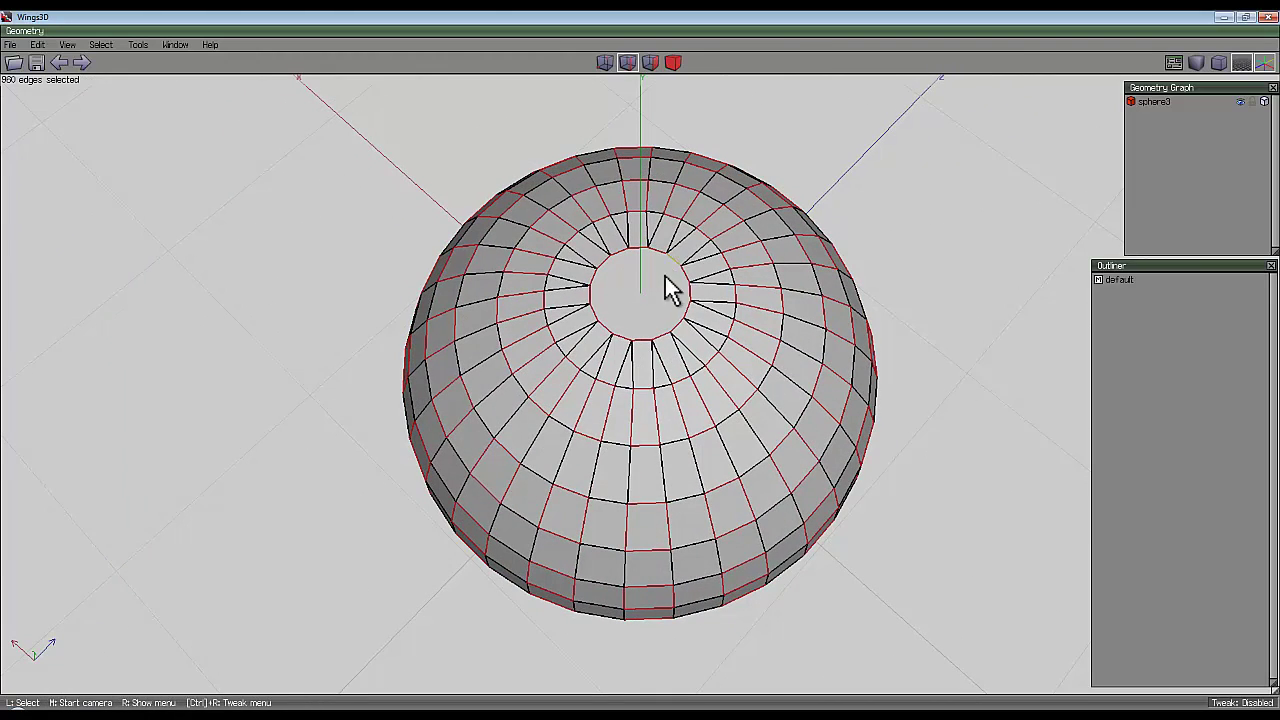
Select the subdivided sphere as a whole body and smooth it
{"action": "left_click", "coordinate": [673, 62]}
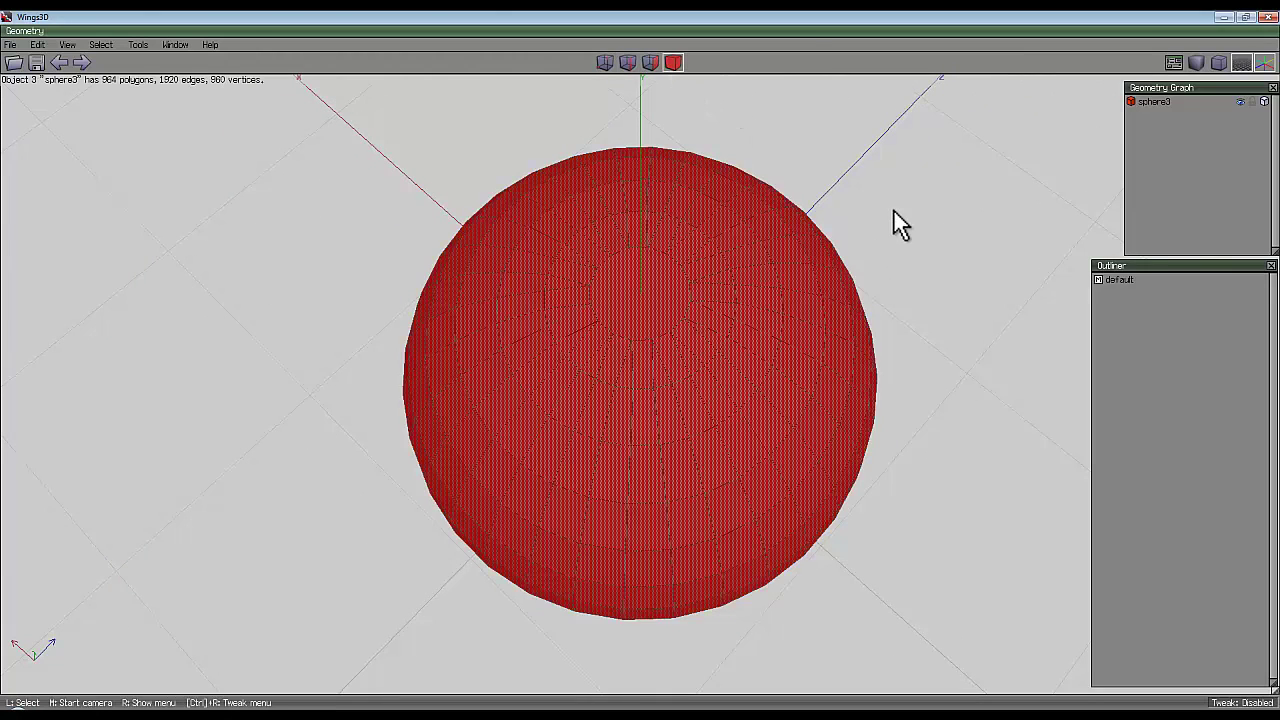
{"action": "middle_click", "coordinate": [894, 211]}
{"action": "left_click", "coordinate": [640, 371]}
{"action": "key", "text": "s"}
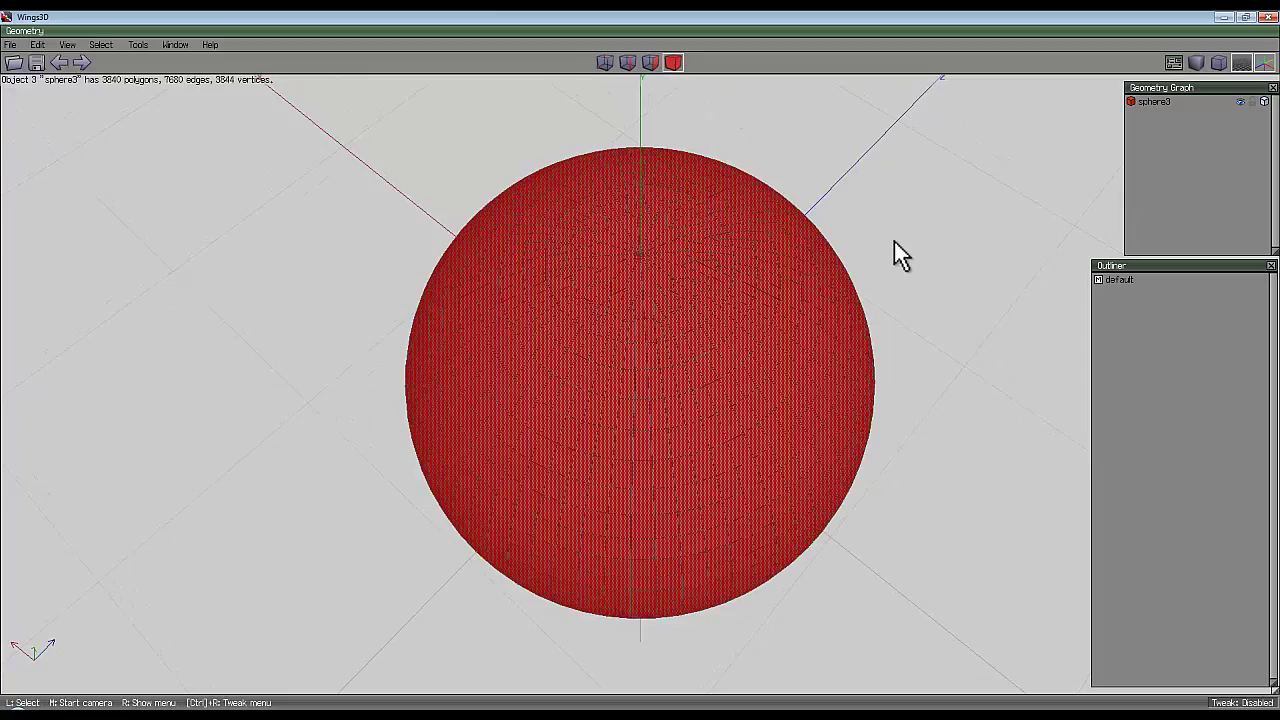
Clear the selection and check the smoothed sphere's inner and outer walls in wireframe before restoring the shaded display
{"action": "key", "text": "space"}
{"action": "middle_click", "coordinate": [894, 241]}
{"action": "left_click", "coordinate": [640, 370]}
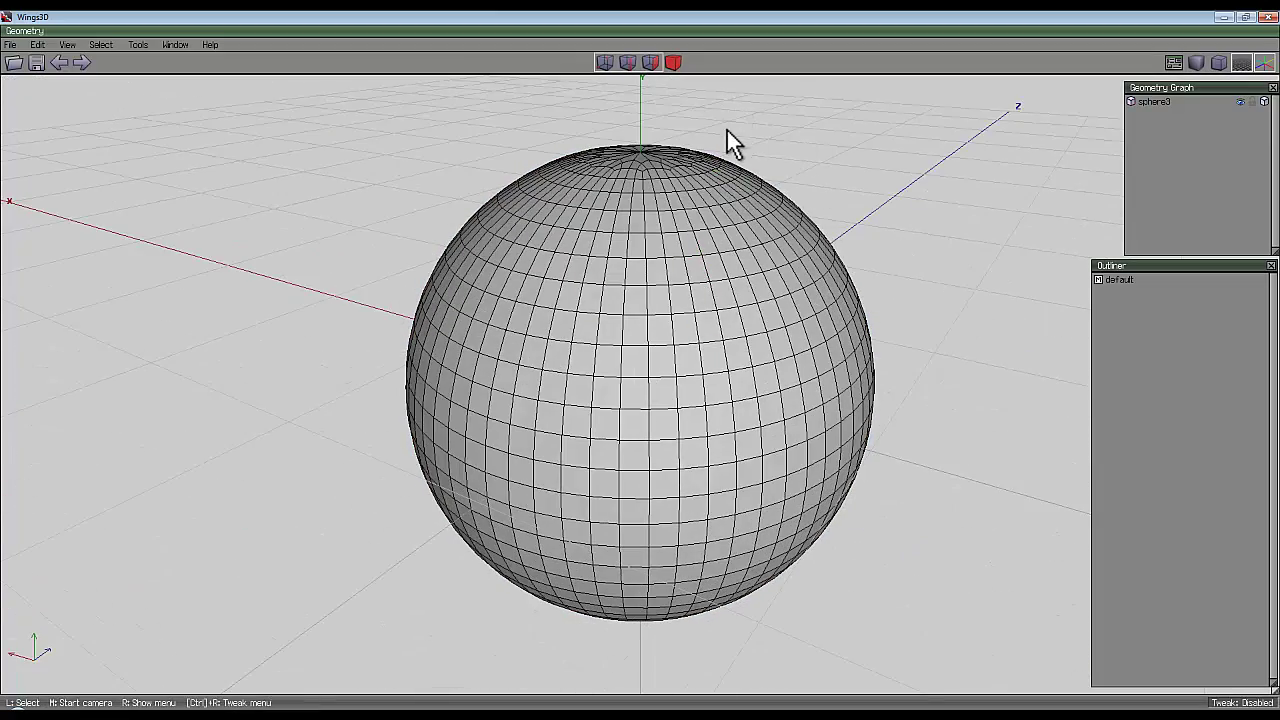
{"action": "key", "text": "w"}
{"action": "middle_click", "coordinate": [795, 200]}
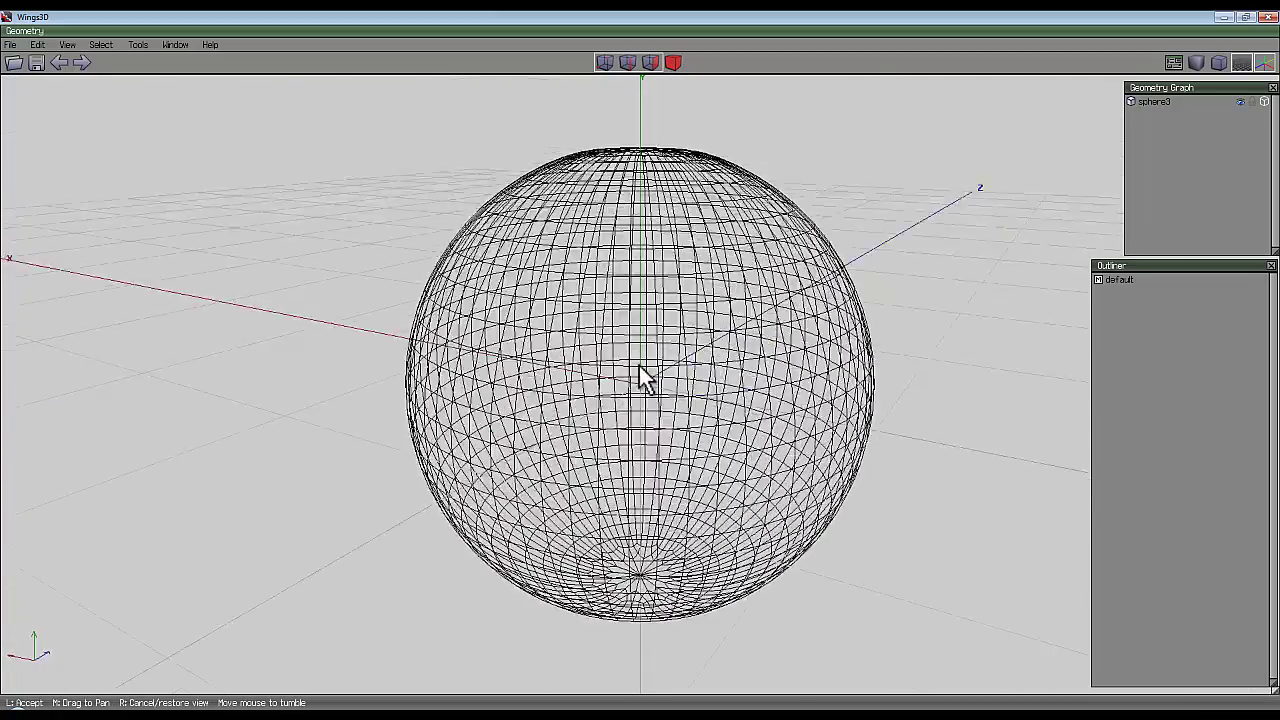
{"action": "left_click", "coordinate": [639, 368]}
{"action": "key", "text": "w"}
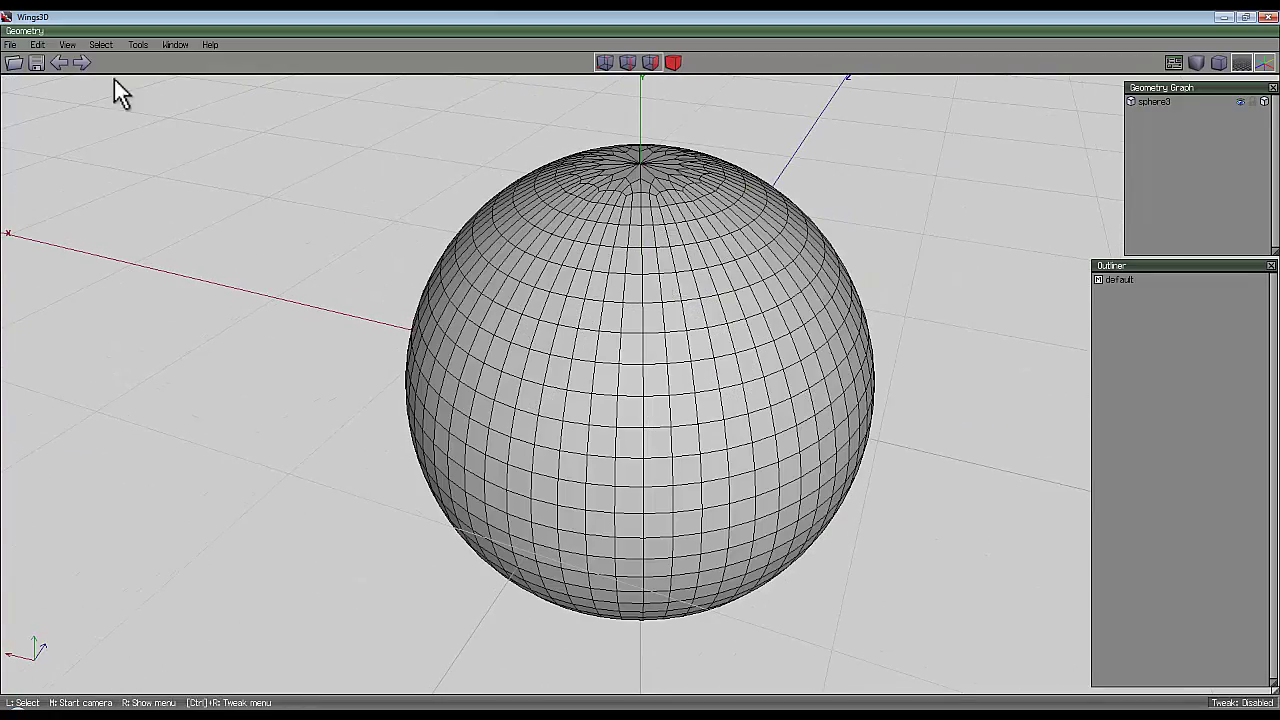
Export the model as a Wavefront OBJ file named Hollow_sphere in the +grab this folder
{"action": "left_click", "coordinate": [12, 44]}
{"action": "mouse_move", "coordinate": [86, 186]}
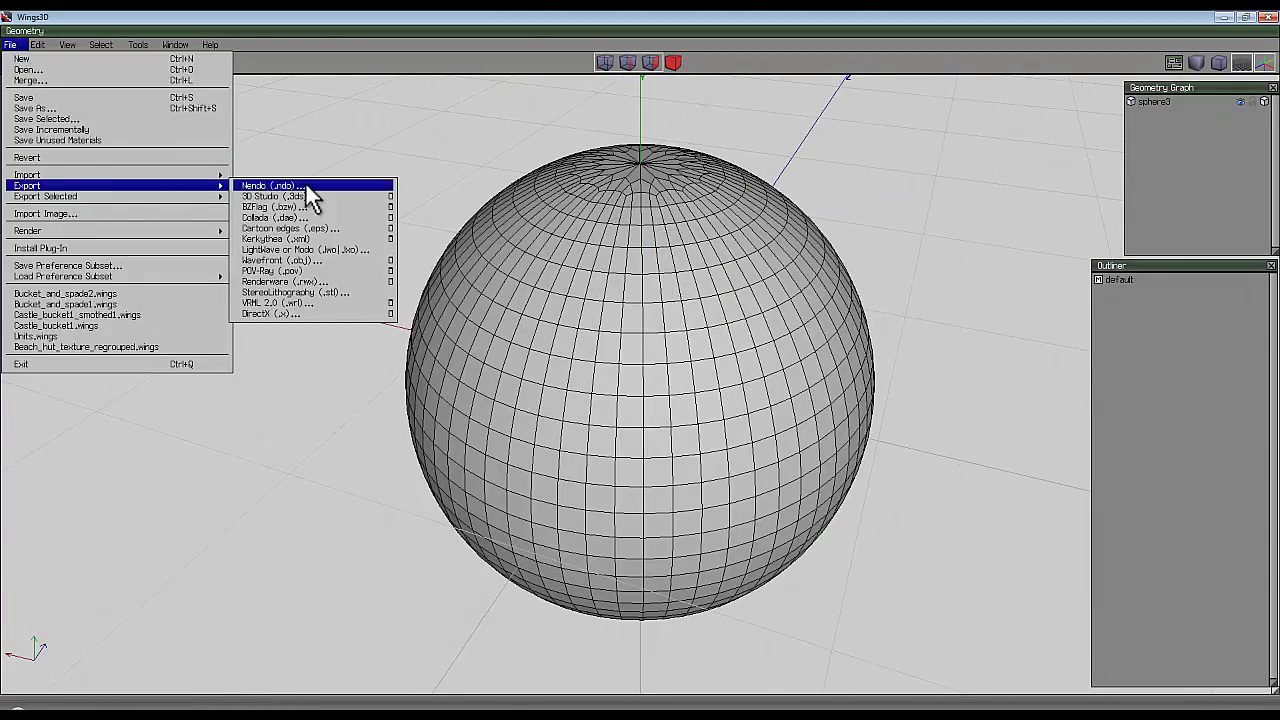
{"action": "left_click", "coordinate": [312, 262]}
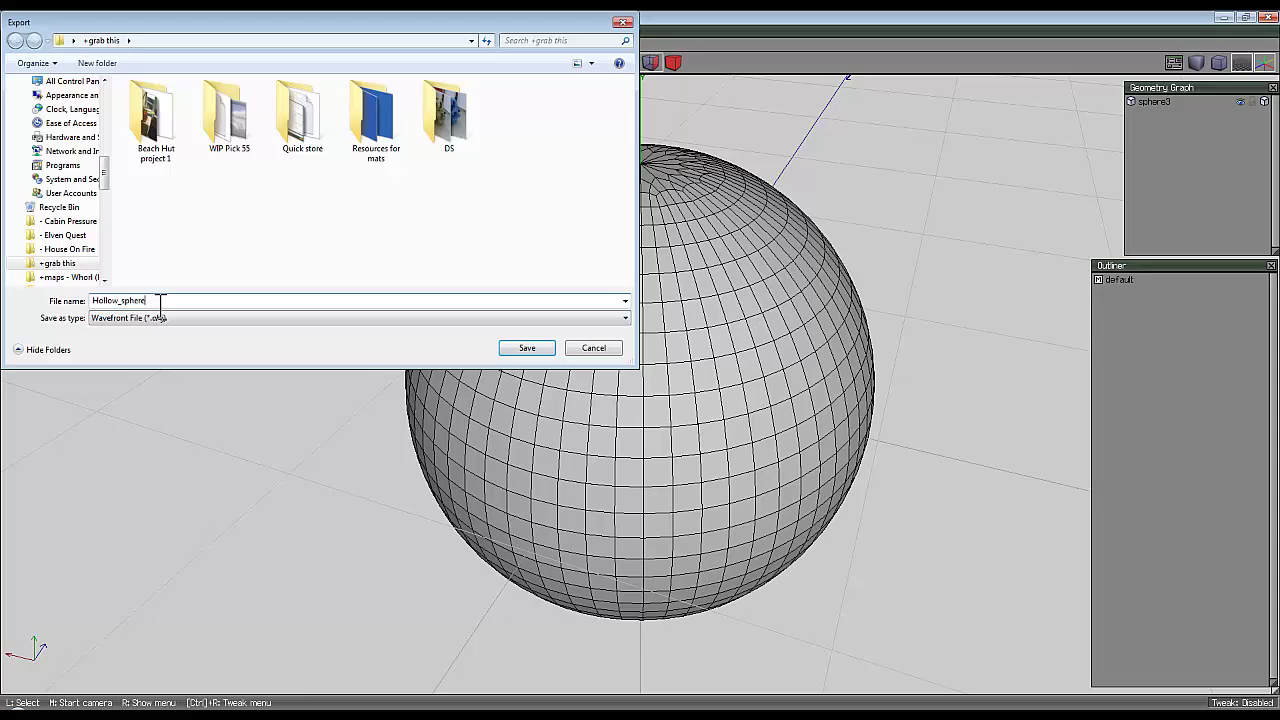
{"action": "key", "text": "Return"}
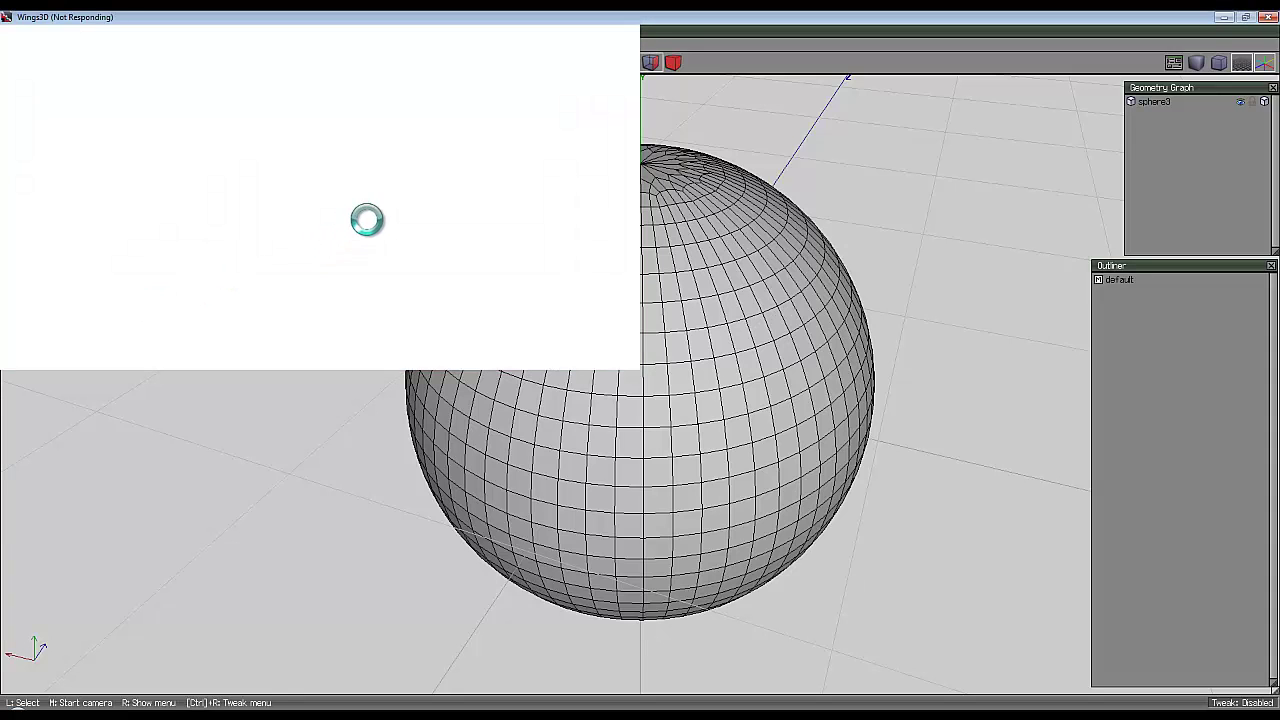
Delete the hollow sphere body from the scene
{"action": "left_click", "coordinate": [665, 250]}
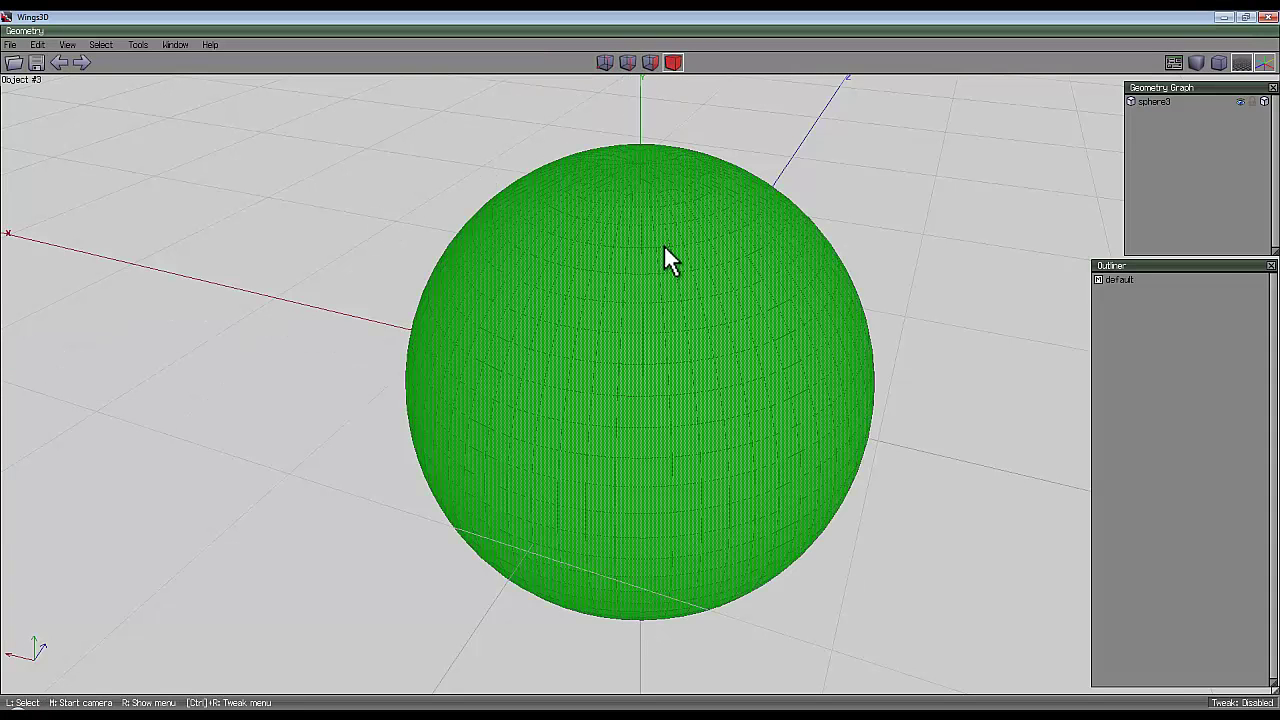
{"action": "left_click", "coordinate": [663, 244]}
{"action": "key", "text": "Delete"}
{"action": "middle_click", "coordinate": [563, 187]}
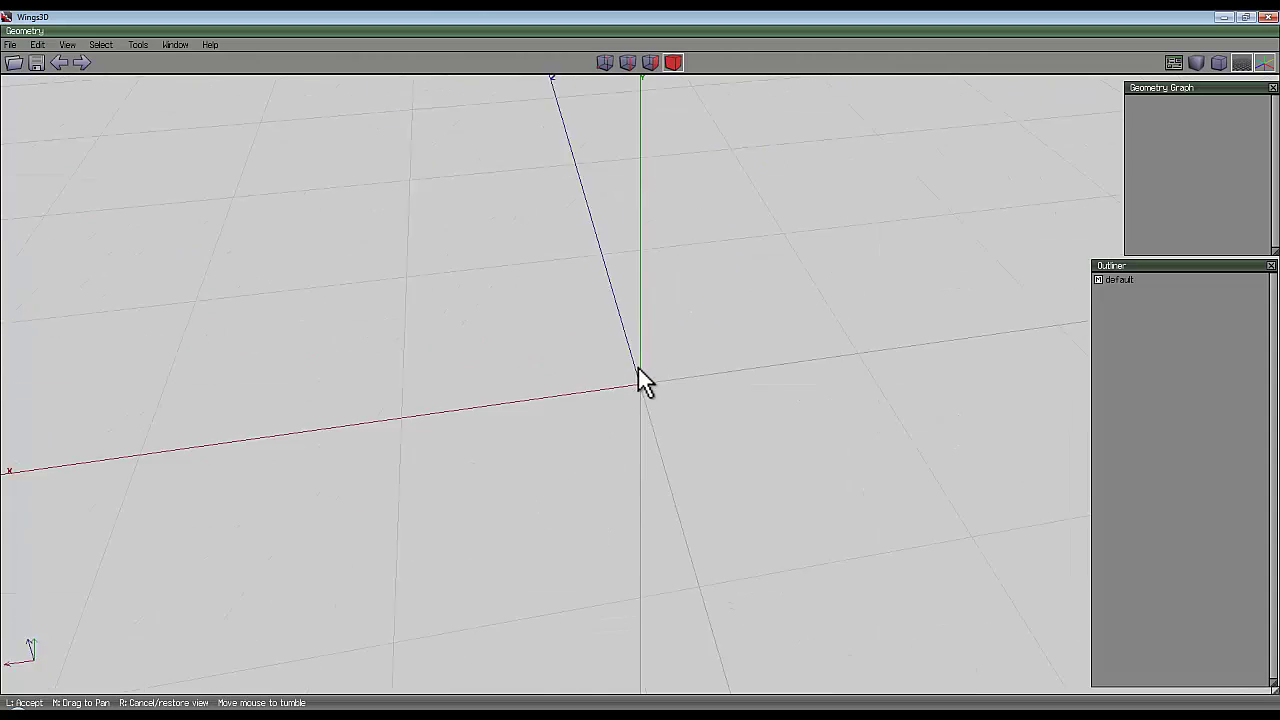
{"action": "left_click", "coordinate": [636, 372]}
Create a new default sphere and select its whole body
{"action": "right_click", "coordinate": [608, 189]}
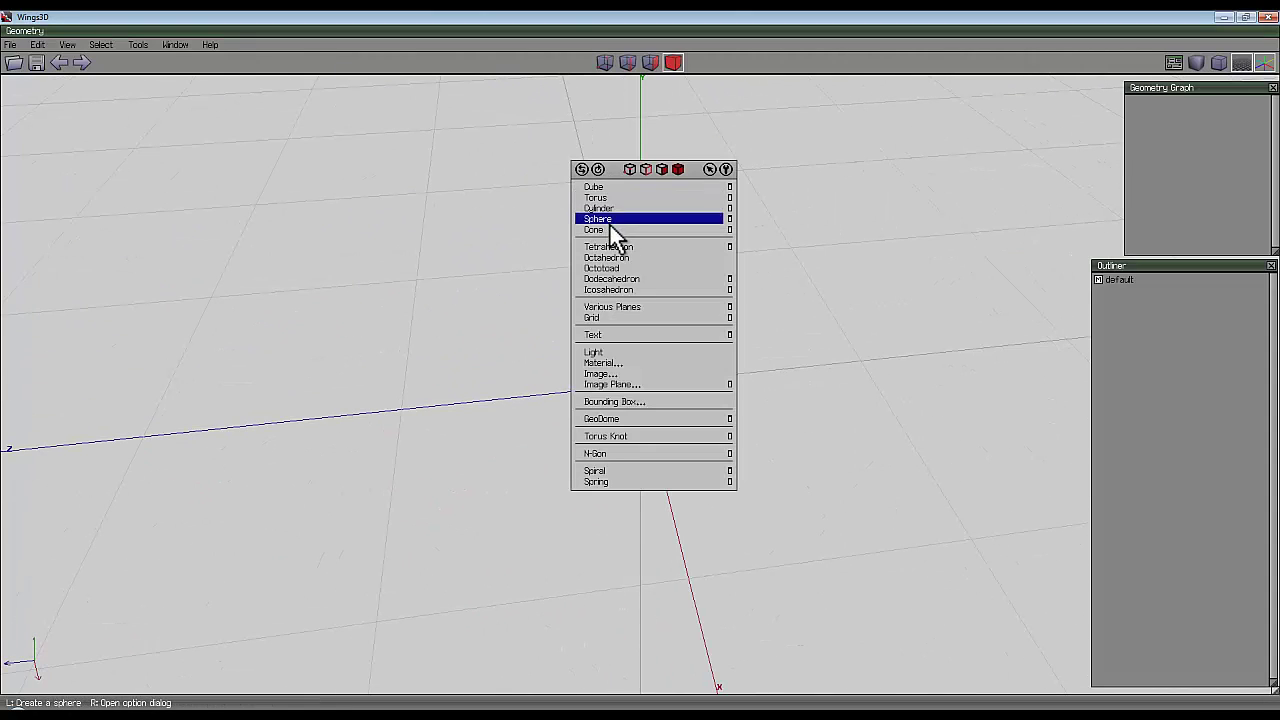
{"action": "left_click", "coordinate": [610, 219]}
{"action": "left_click", "coordinate": [666, 270]}
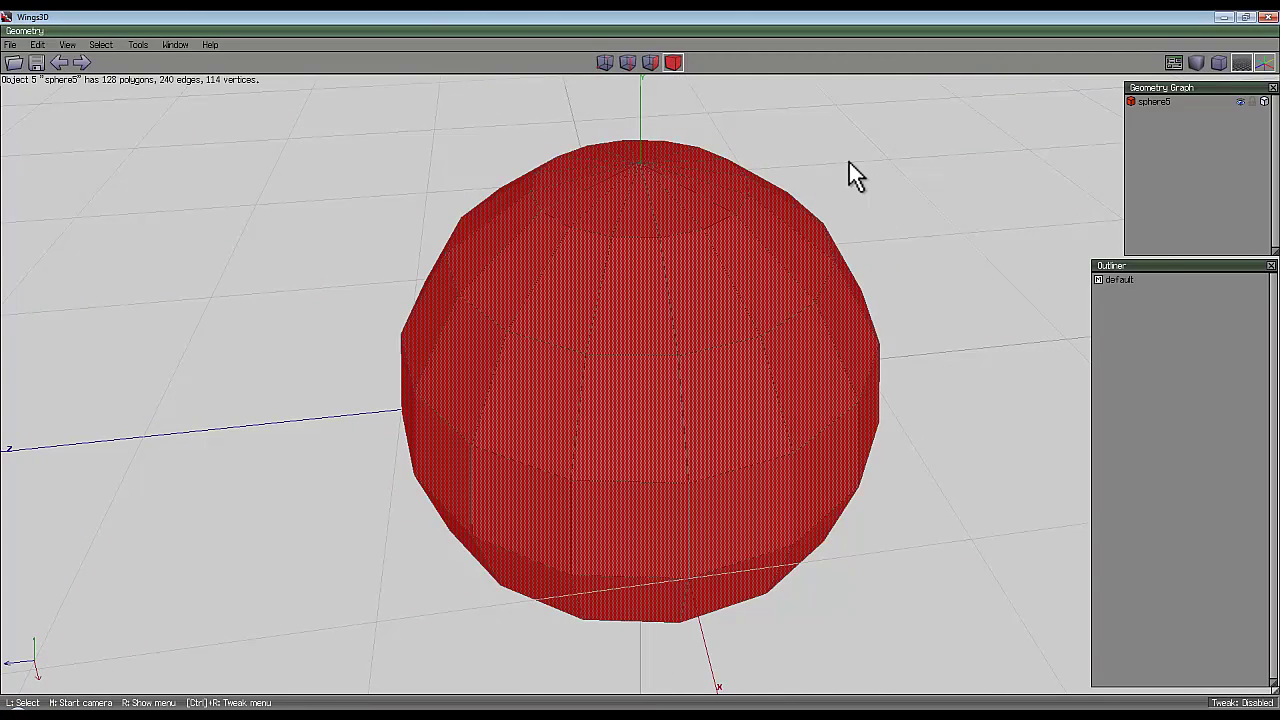
Invert the new sphere so its faces point inward and examine it from outside and inside
{"action": "right_click", "coordinate": [870, 158]}
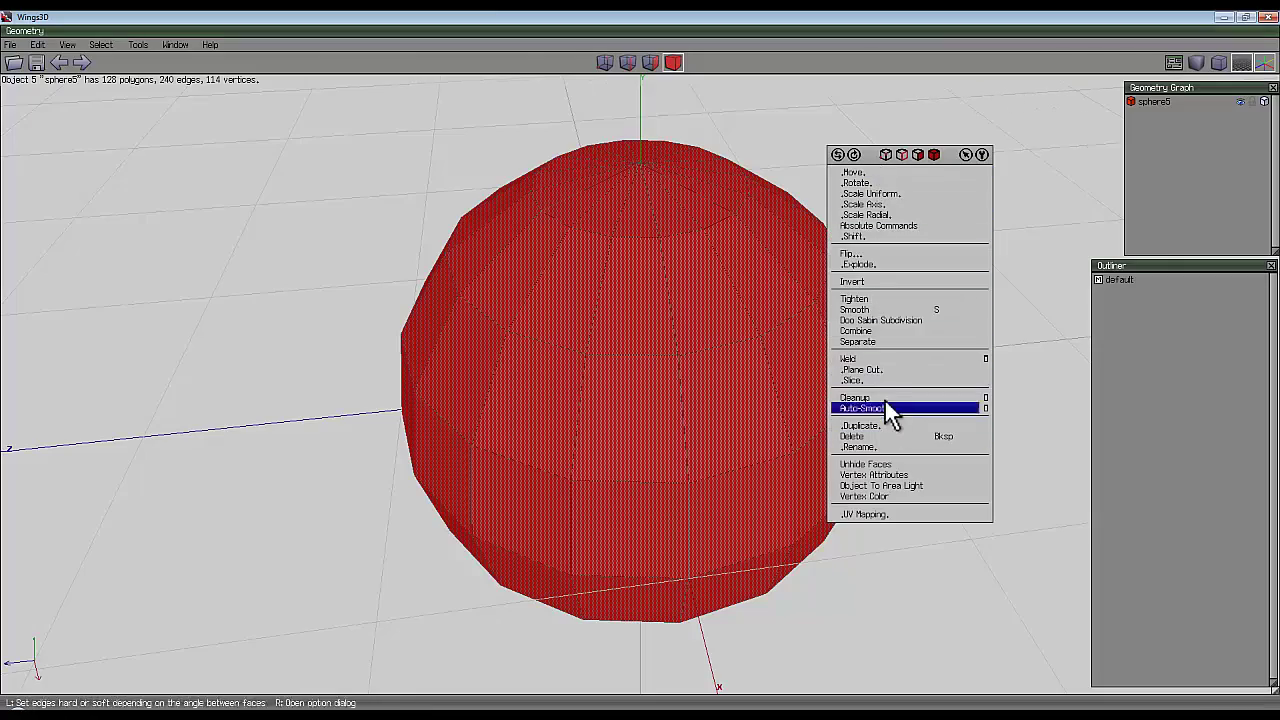
{"action": "left_click", "coordinate": [886, 282]}
{"action": "middle_click", "coordinate": [867, 234]}
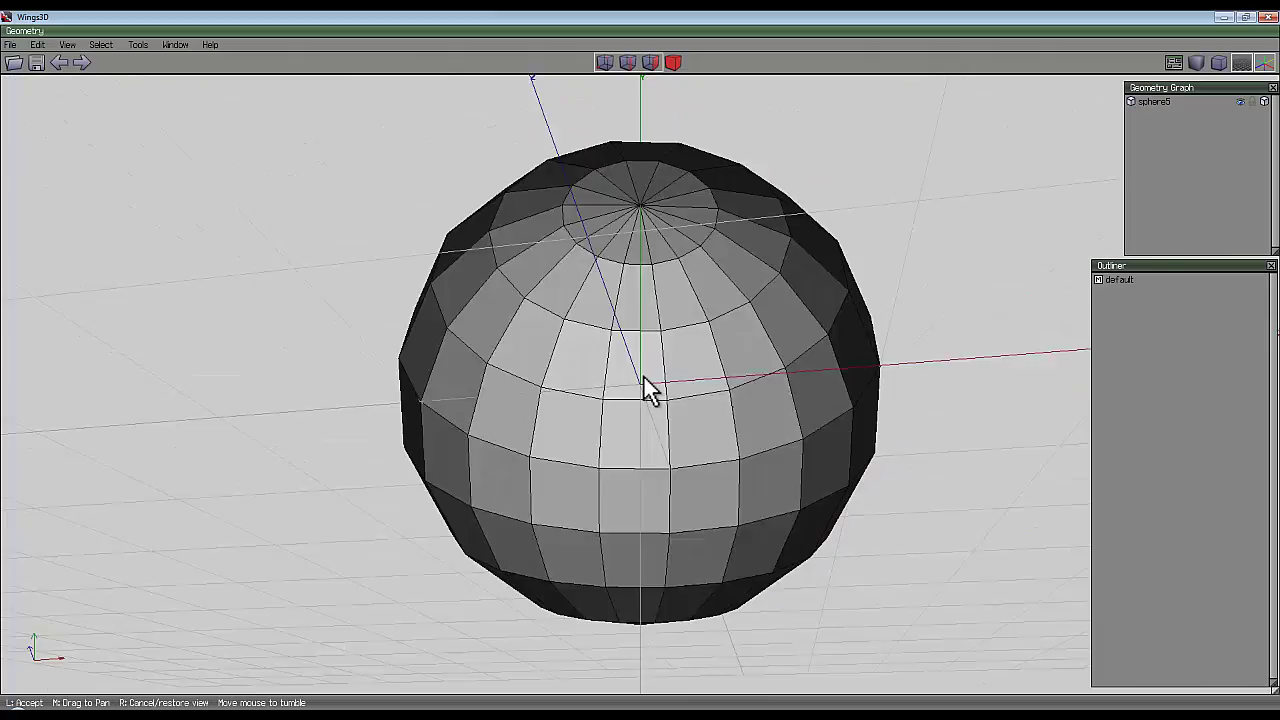
{"action": "scroll", "coordinate": [640, 385], "scroll_direction": "up", "scroll_amount": 10}
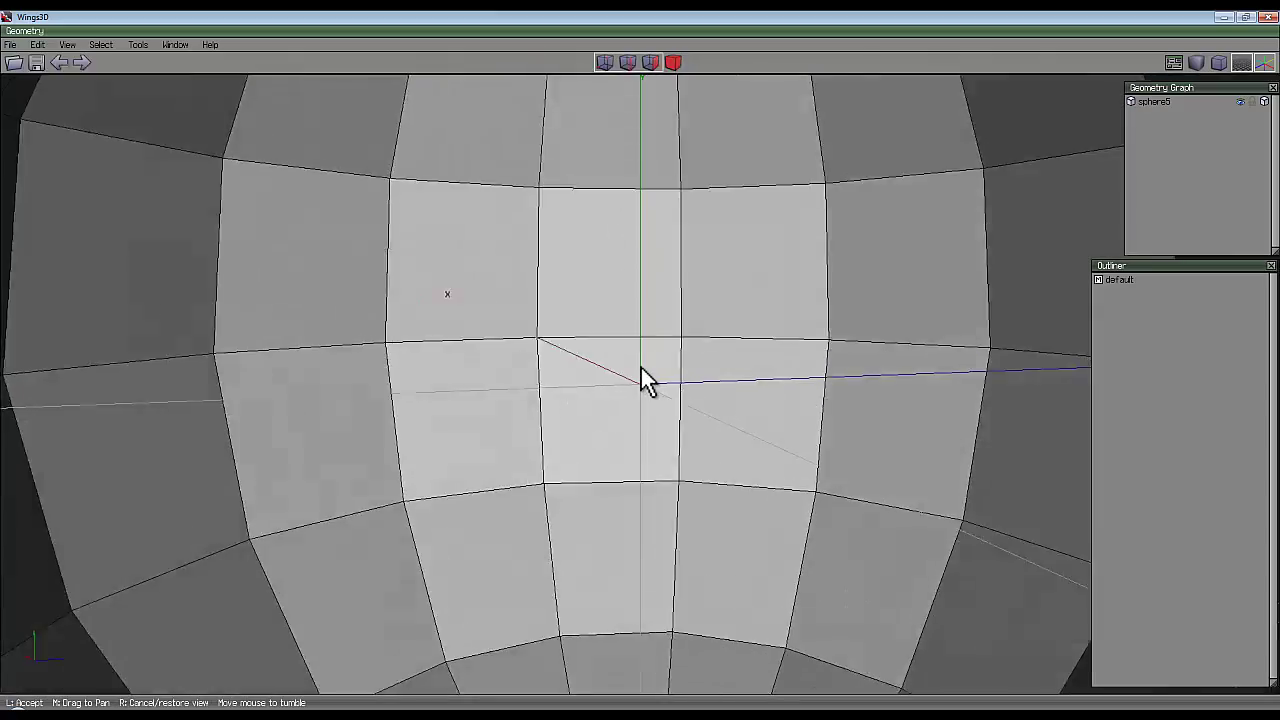
{"action": "scroll", "coordinate": [645, 383], "scroll_direction": "down", "scroll_amount": 10}
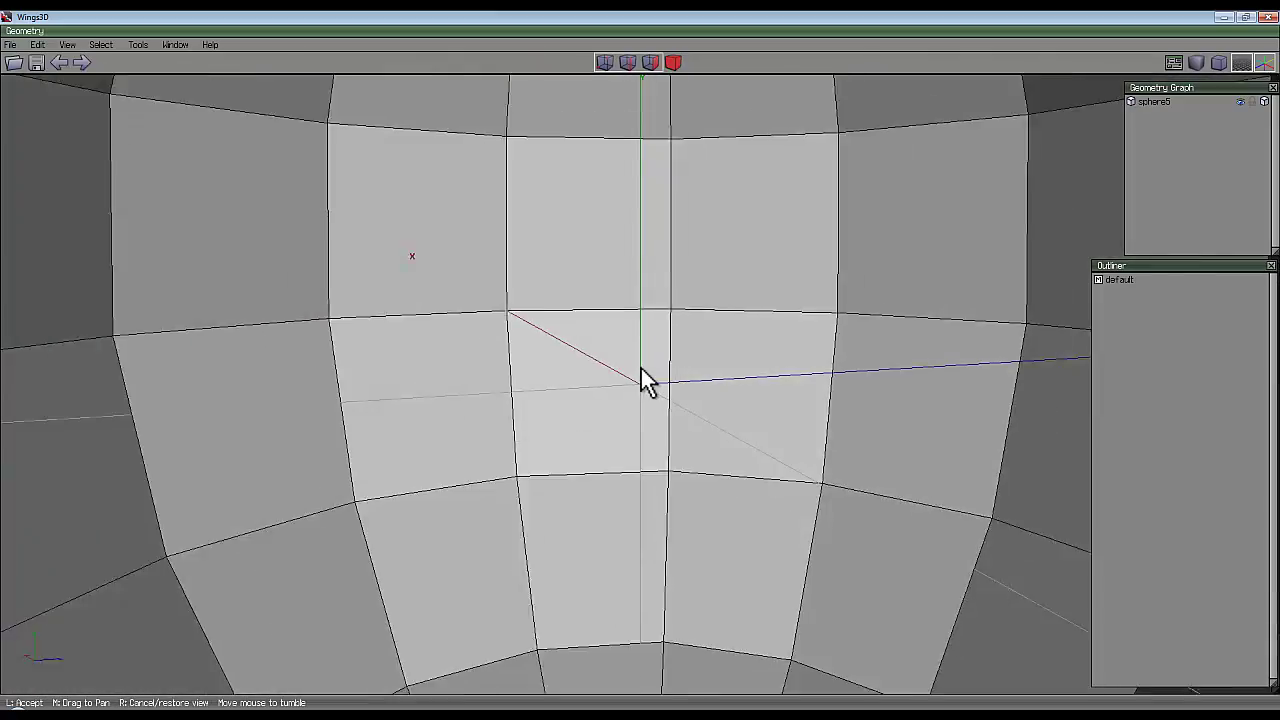
{"action": "left_click", "coordinate": [643, 380]}
{"action": "middle_click", "coordinate": [578, 345]}
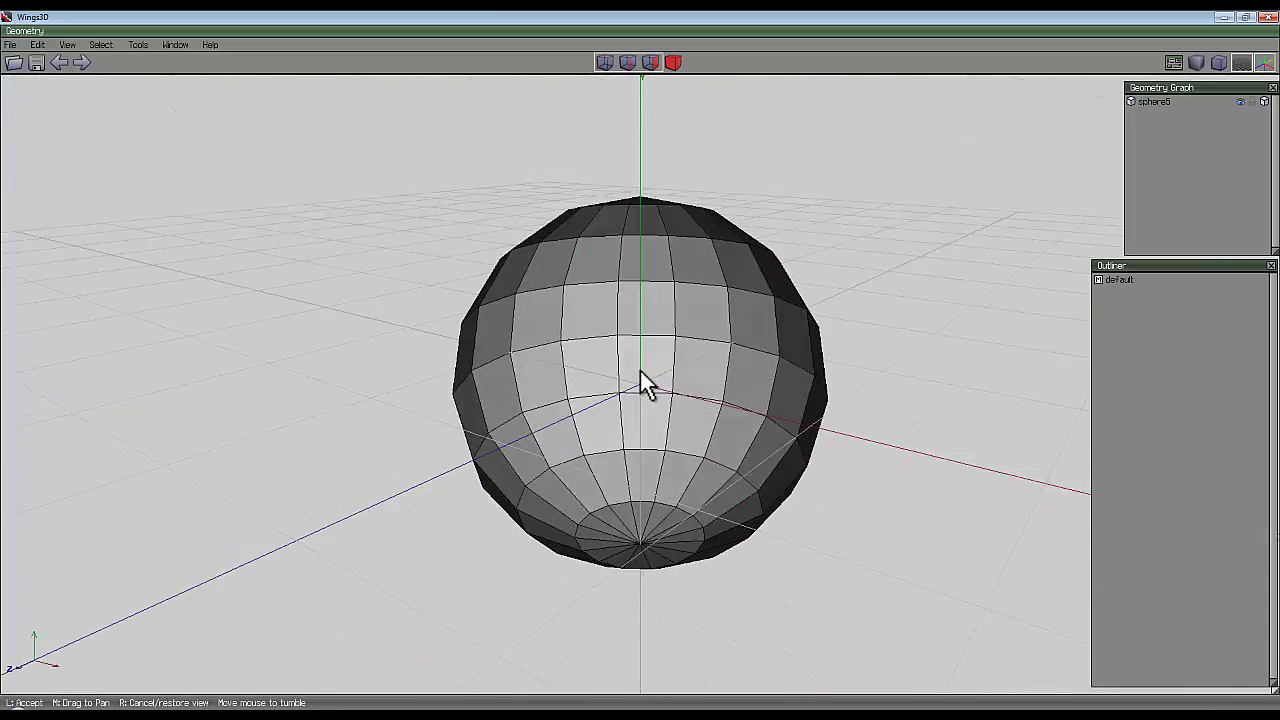
{"action": "left_click", "coordinate": [640, 371]}
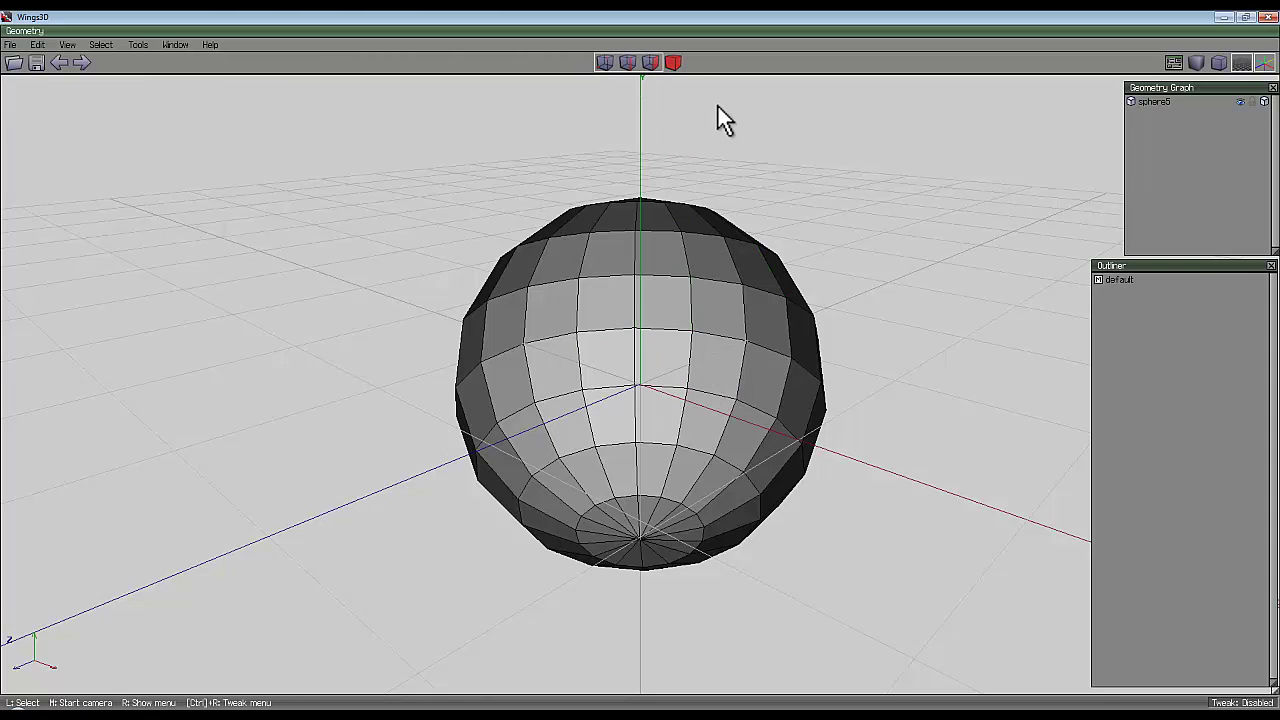
Invert the whole sphere body again so its faces point outward, and clear the selection
{"action": "left_click", "coordinate": [673, 63]}
{"action": "left_click", "coordinate": [694, 244]}
{"action": "right_click", "coordinate": [831, 185]}
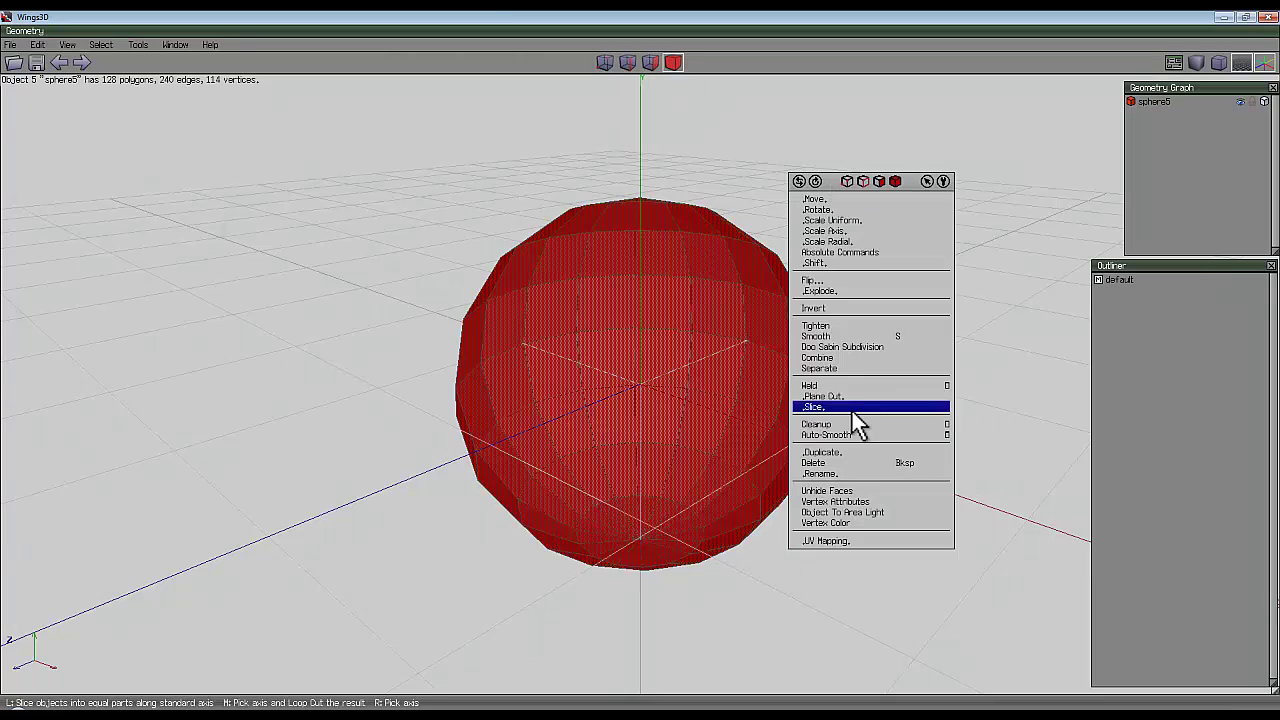
{"action": "left_click", "coordinate": [846, 318]}
{"action": "middle_click", "coordinate": [853, 314]}
{"action": "left_click", "coordinate": [637, 365]}
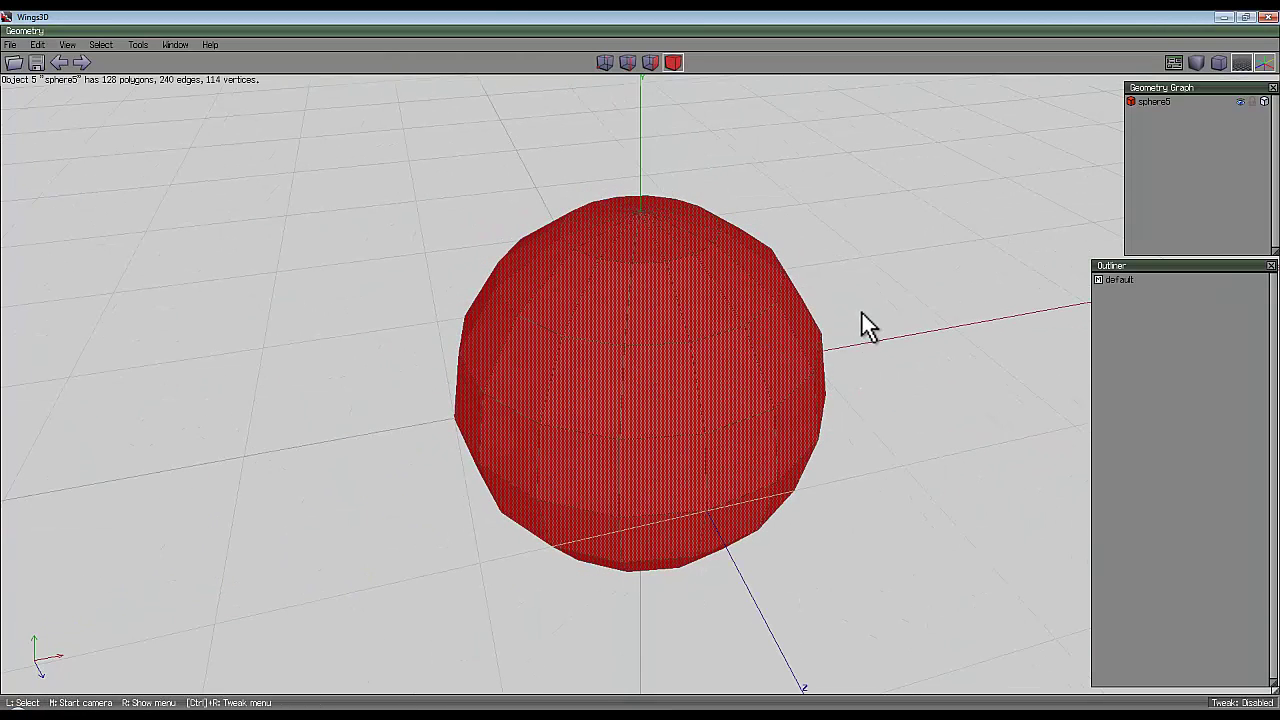
{"action": "left_click", "coordinate": [890, 298]}
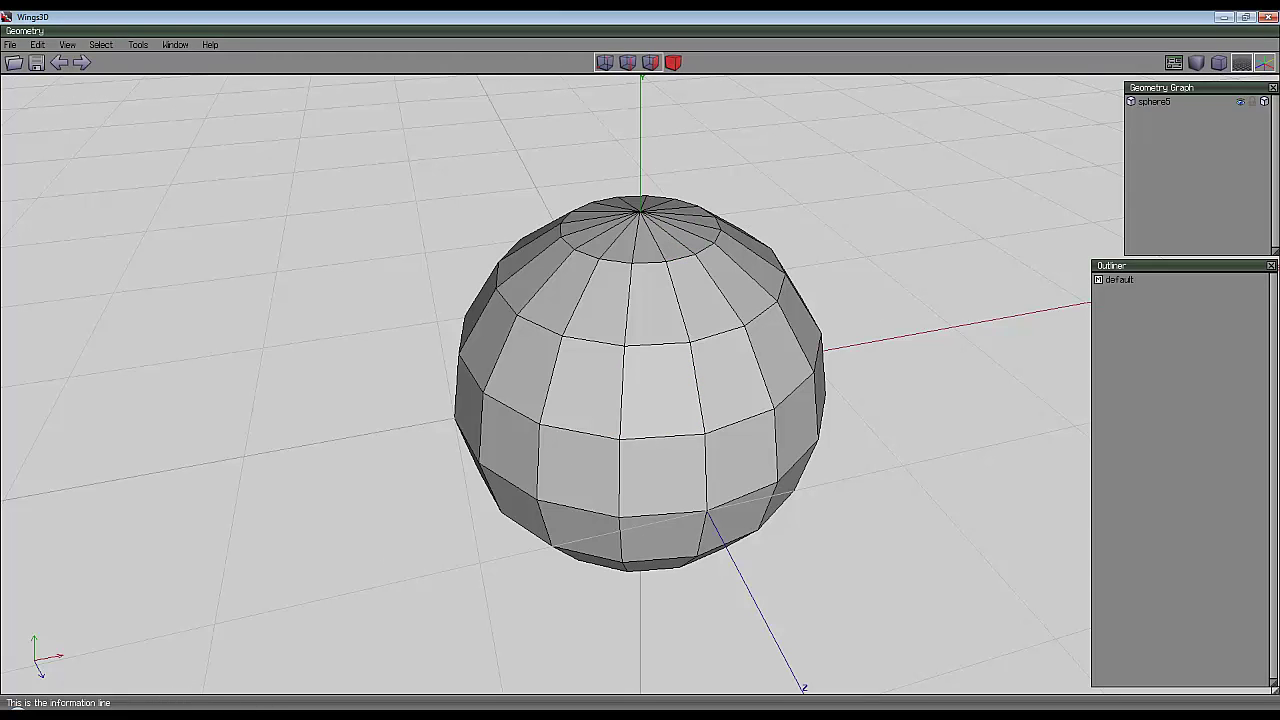
Switch to the browser to view the Google image results for "glass bubble" as a reference, and return to Wings3D
{"action": "key", "text": "alt+Tab"}
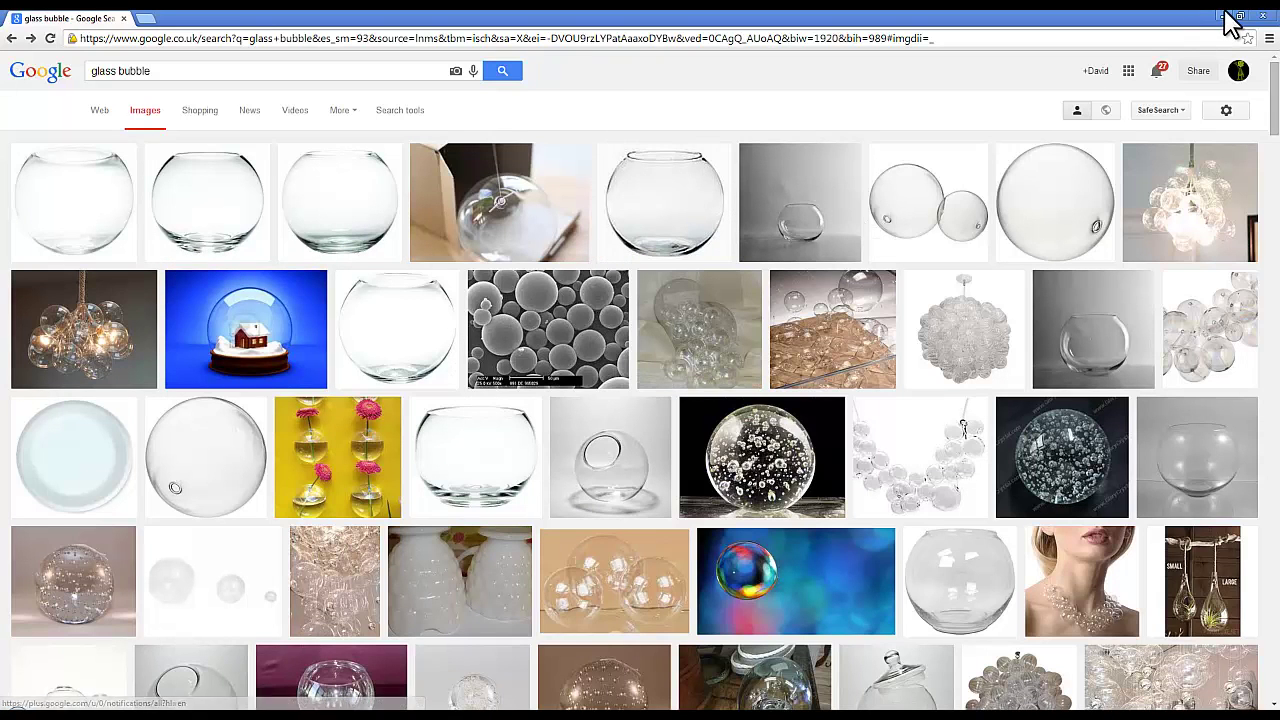
{"action": "key", "text": "alt+Tab"}
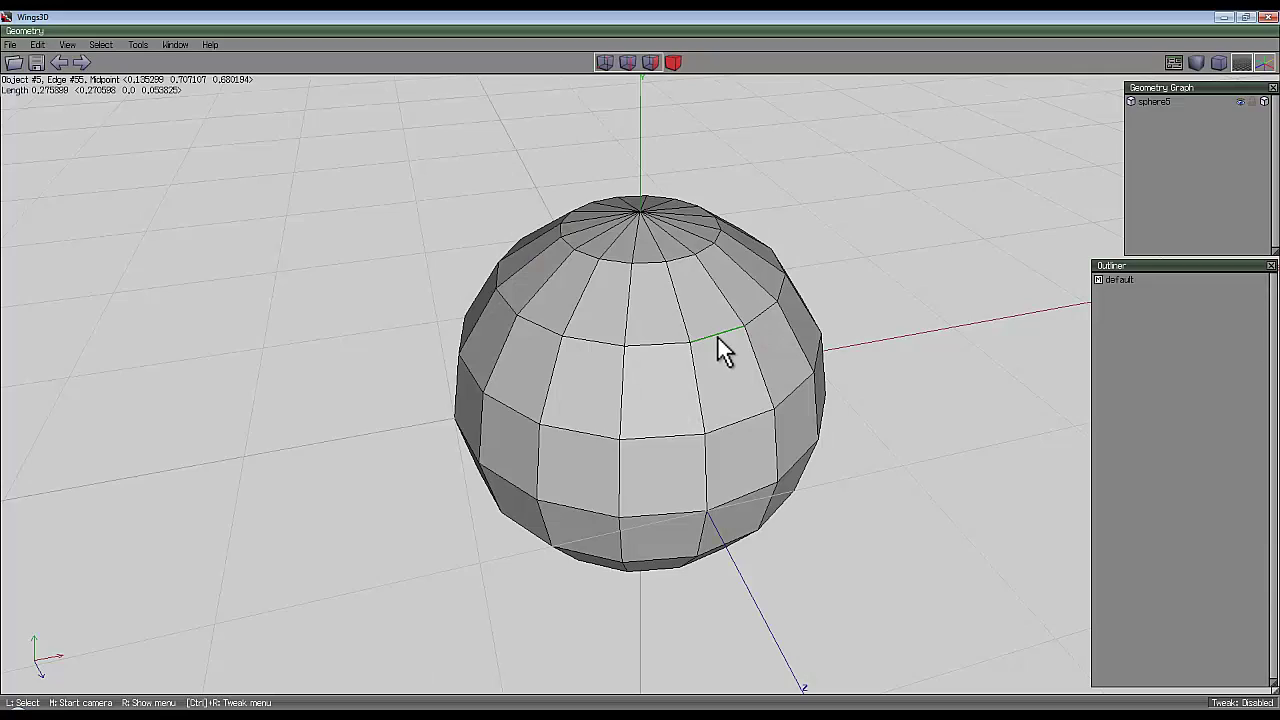
Select the two bands of faces around the sphere's top pole and intrude them about 0.02 to form a thin-walled open bowl
{"action": "middle_click", "coordinate": [832, 221]}
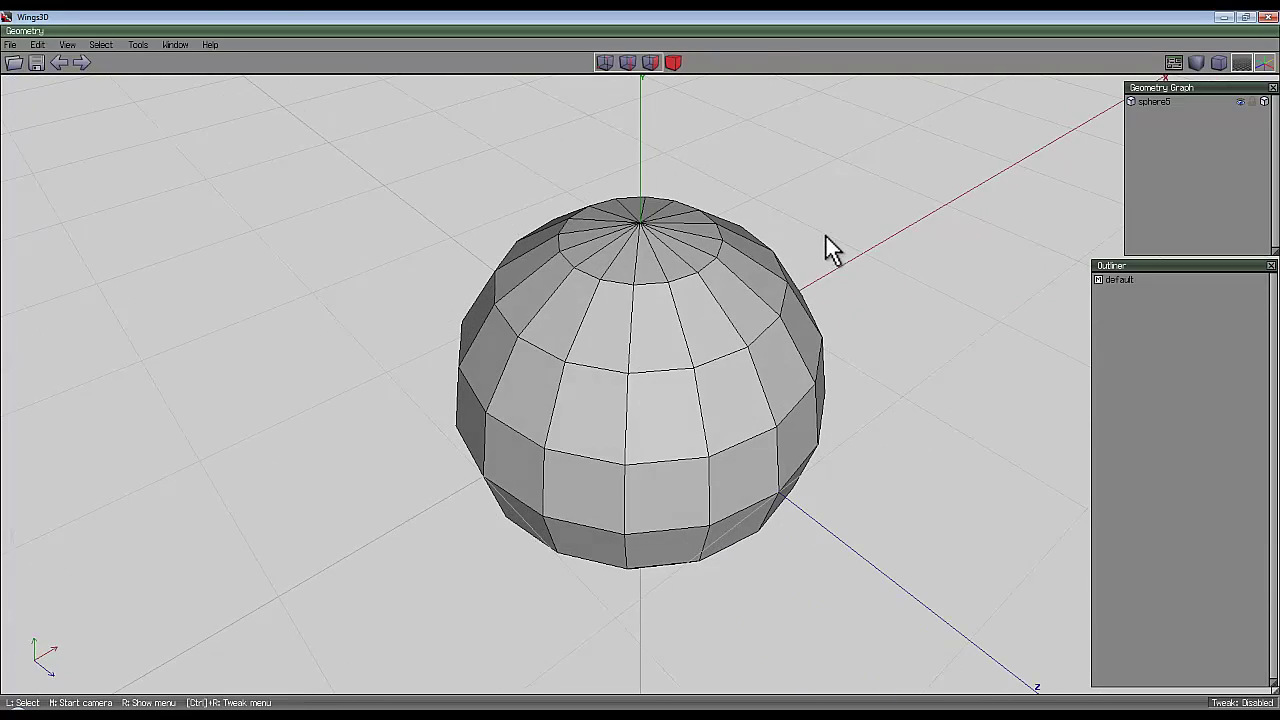
{"action": "left_click", "coordinate": [640, 368]}
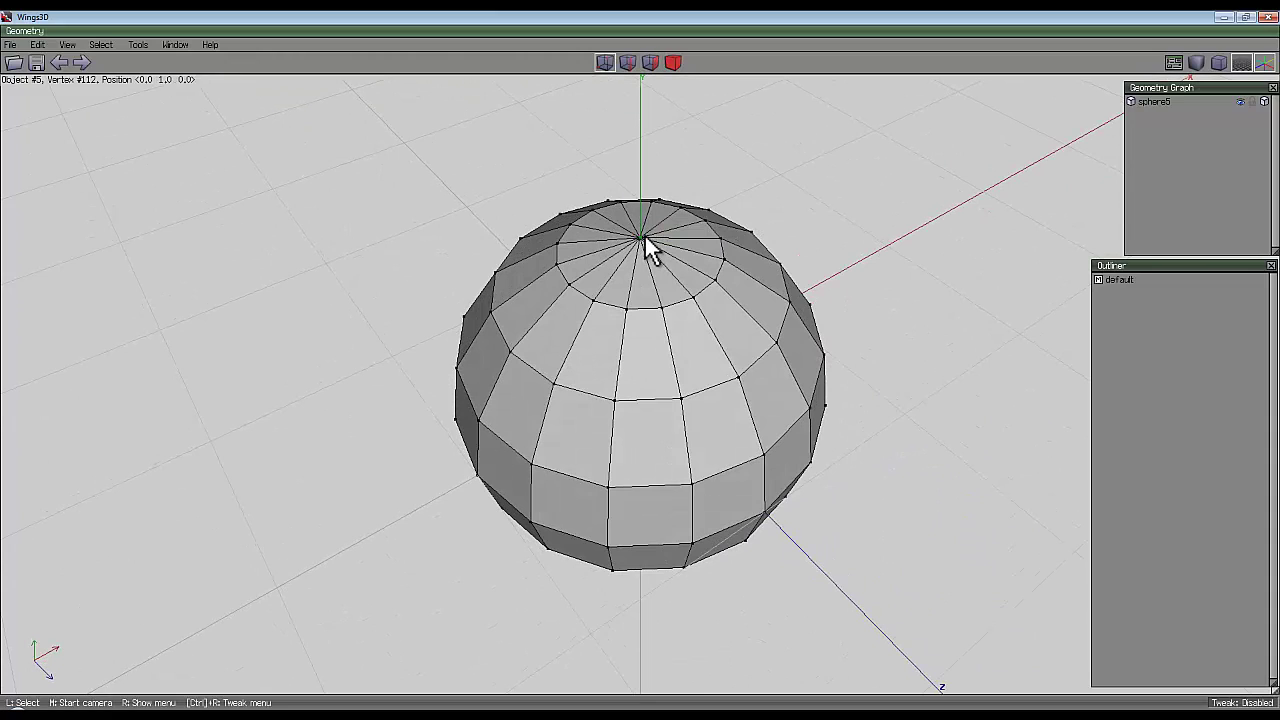
{"action": "left_click", "coordinate": [641, 237]}
{"action": "left_click", "coordinate": [650, 62]}
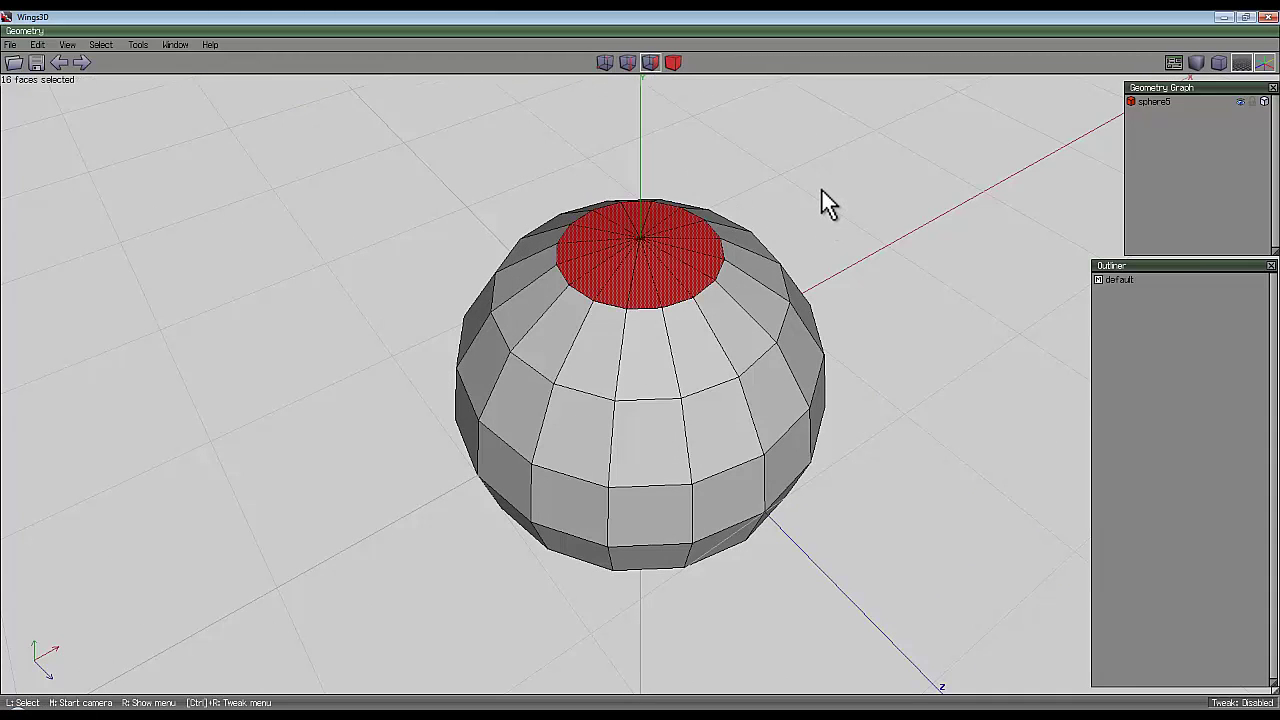
{"action": "key", "text": "plus"}
{"action": "middle_click", "coordinate": [821, 188]}
{"action": "left_click", "coordinate": [640, 367]}
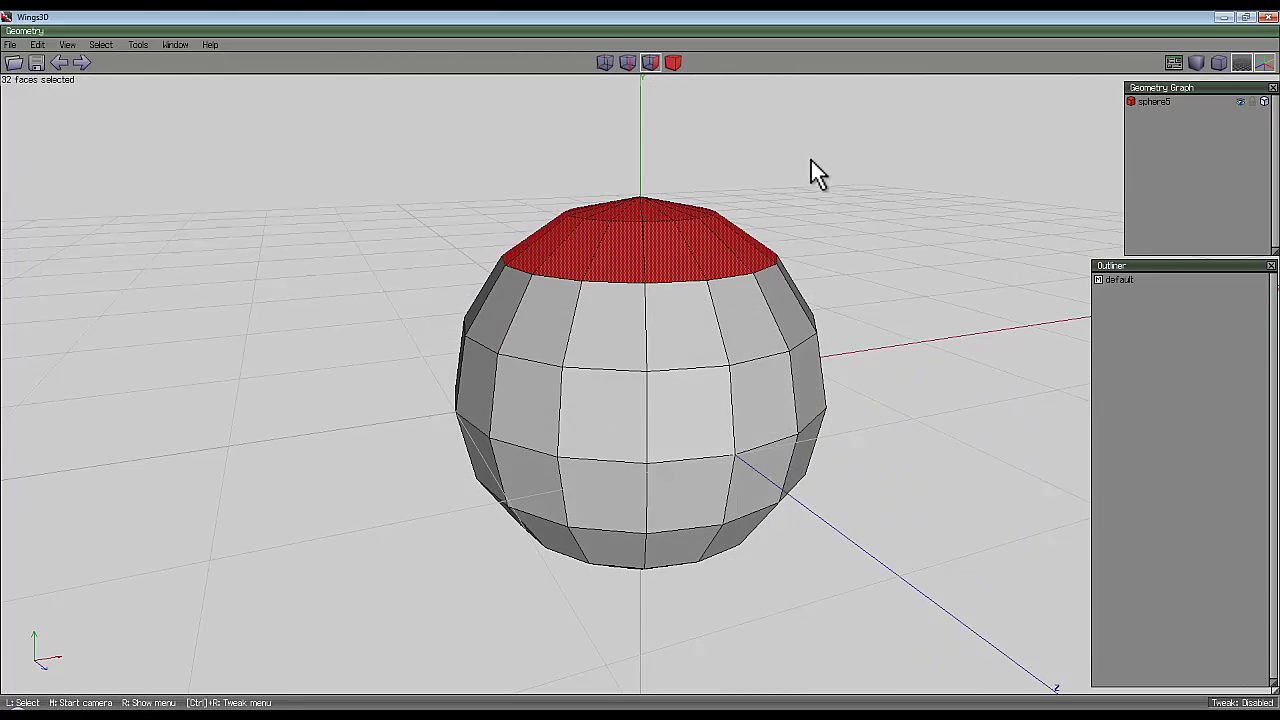
{"action": "right_click", "coordinate": [811, 160]}
{"action": "left_click", "coordinate": [812, 334]}
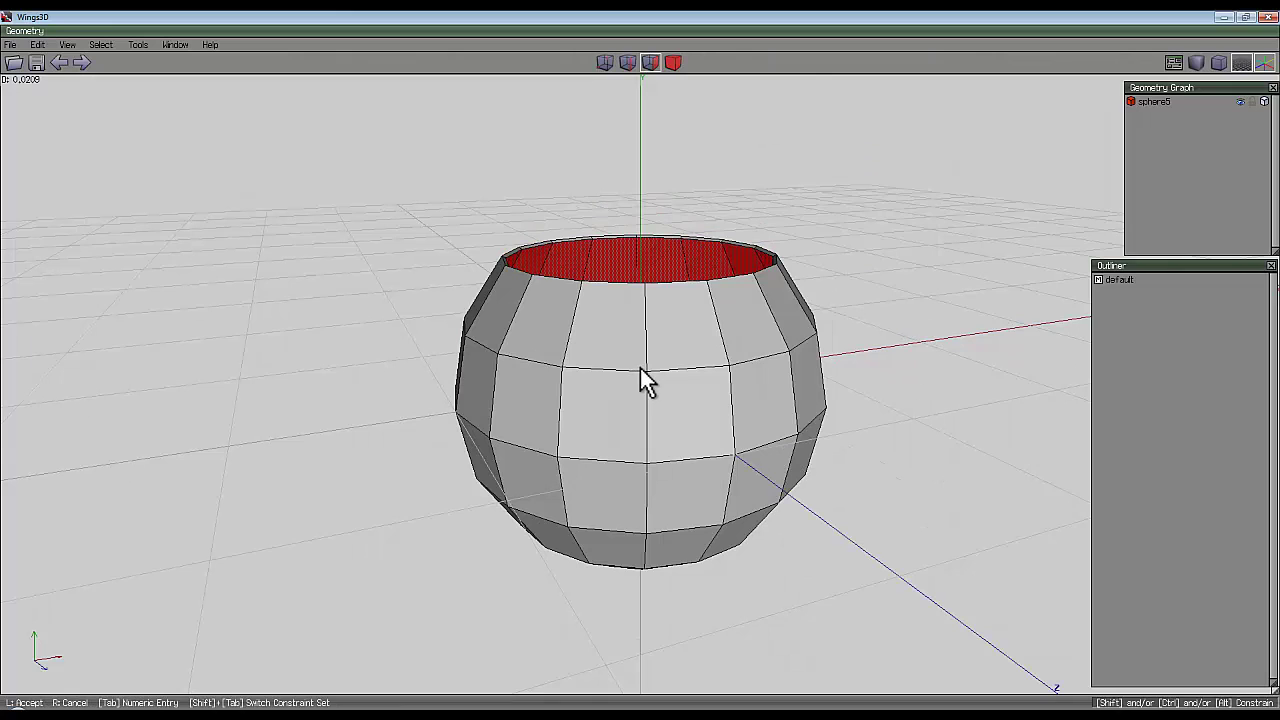
{"action": "left_click", "coordinate": [641, 368]}
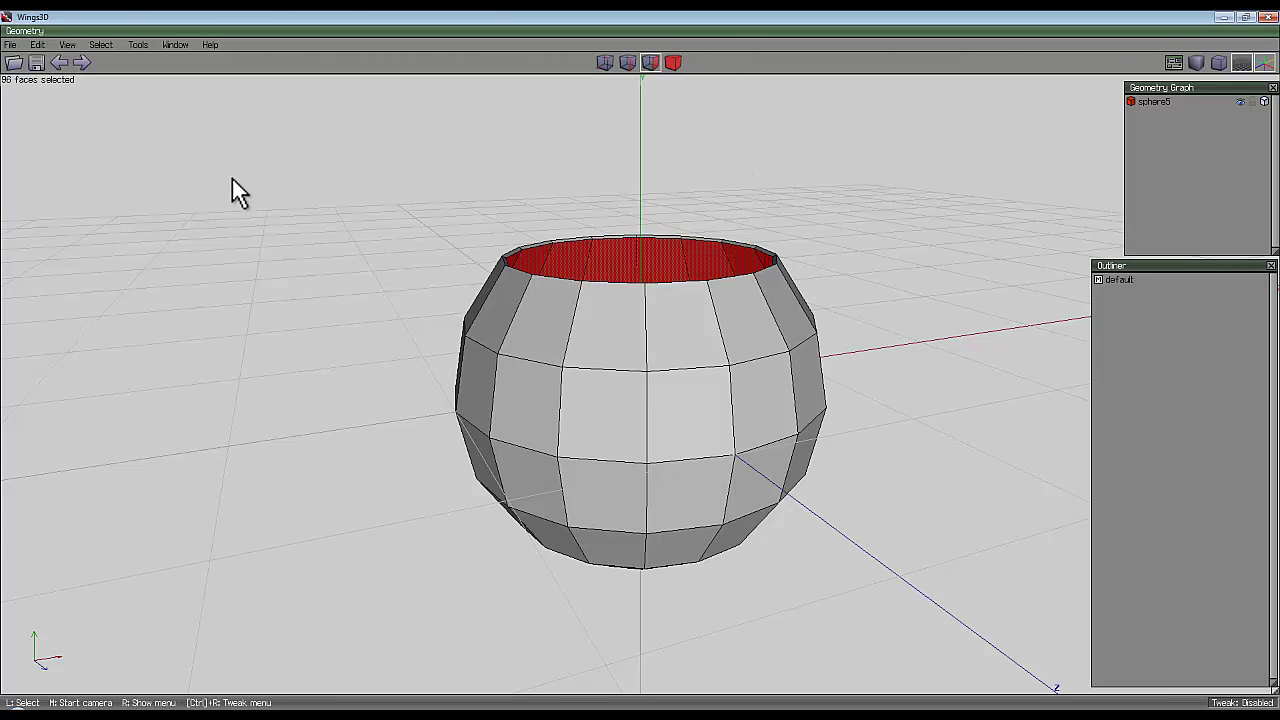
Show the bowl in wireframe and scale its selected inner faces along the Y axis to thicken the base
{"action": "key", "text": "w"}
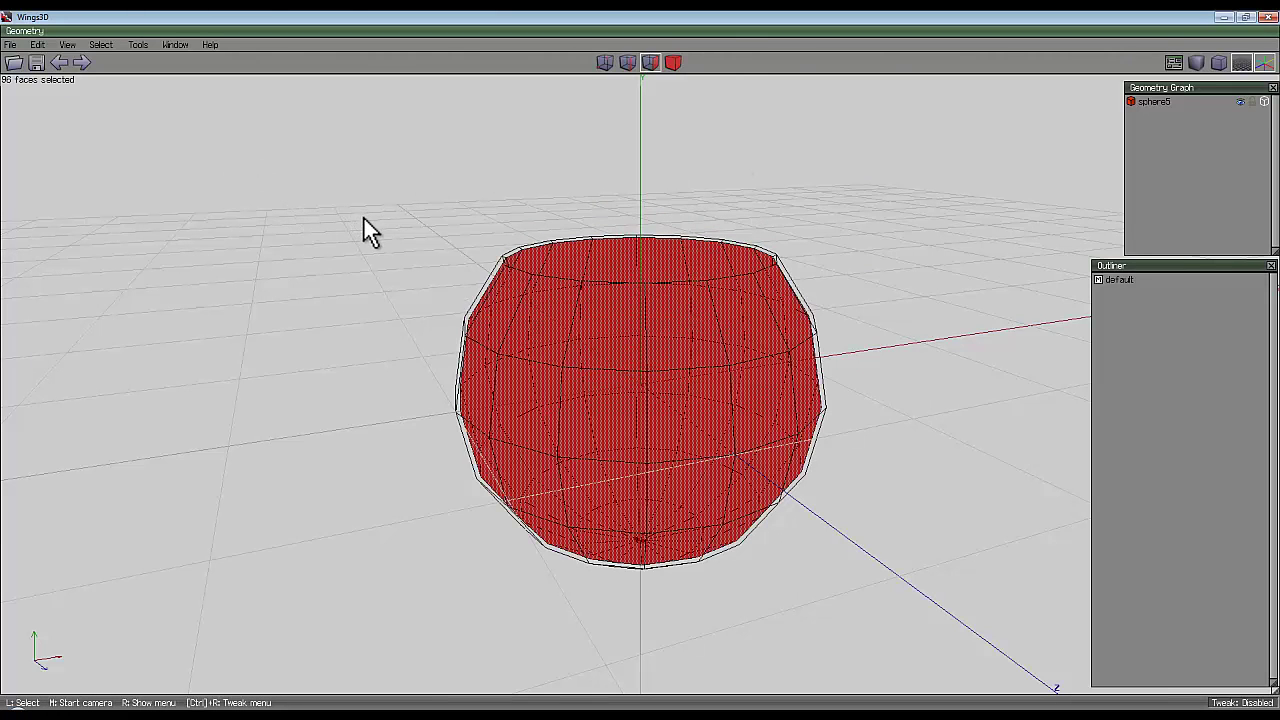
{"action": "middle_click", "coordinate": [549, 251]}
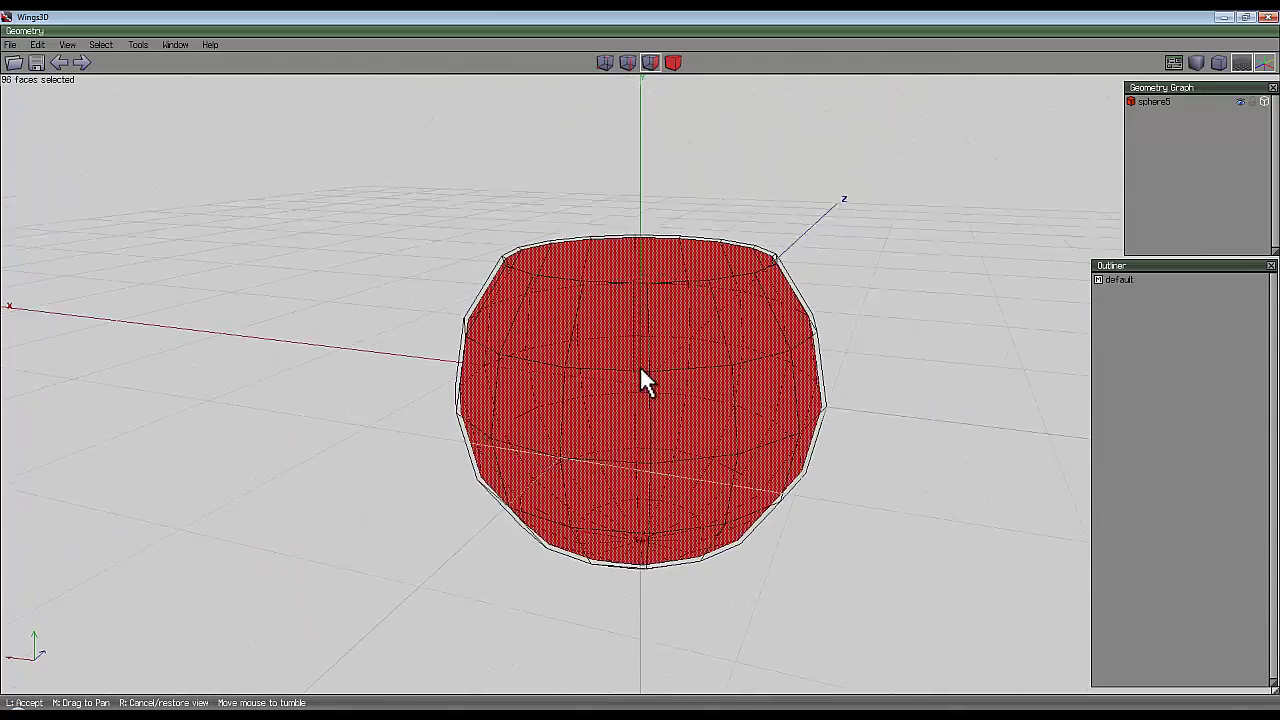
{"action": "left_click", "coordinate": [641, 366]}
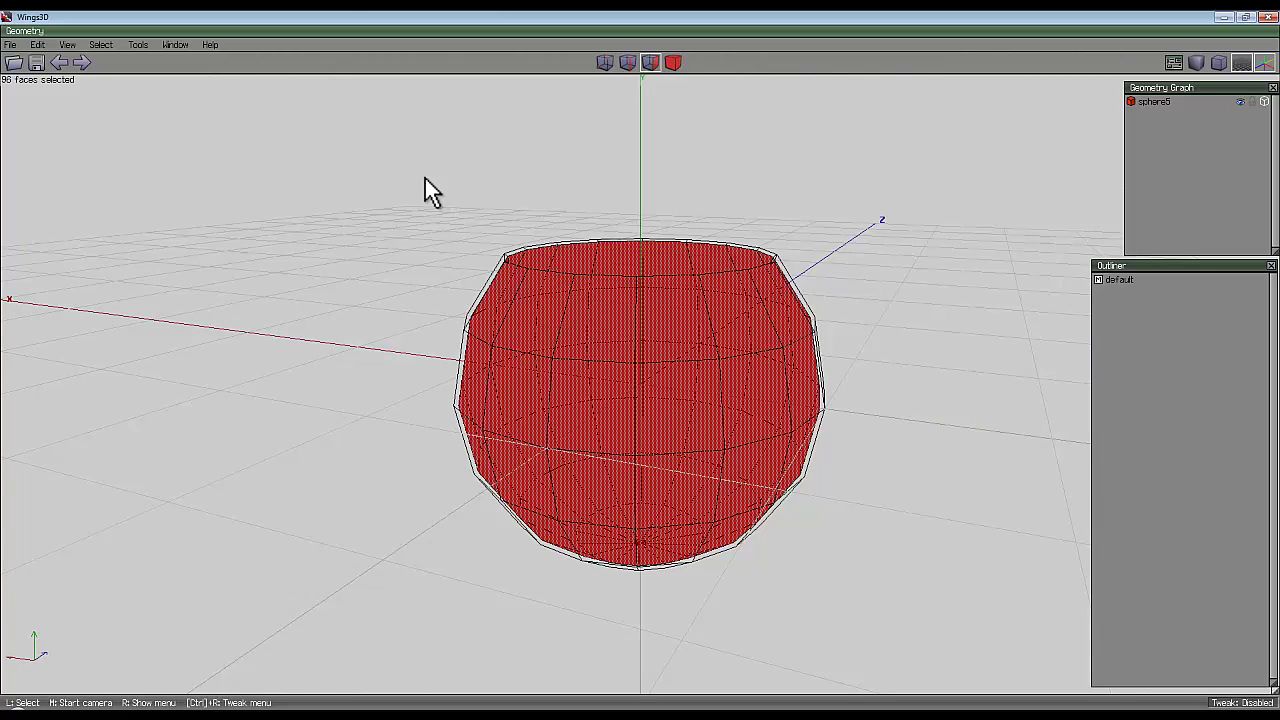
{"action": "right_click", "coordinate": [425, 182]}
{"action": "left_click", "coordinate": [454, 240]}
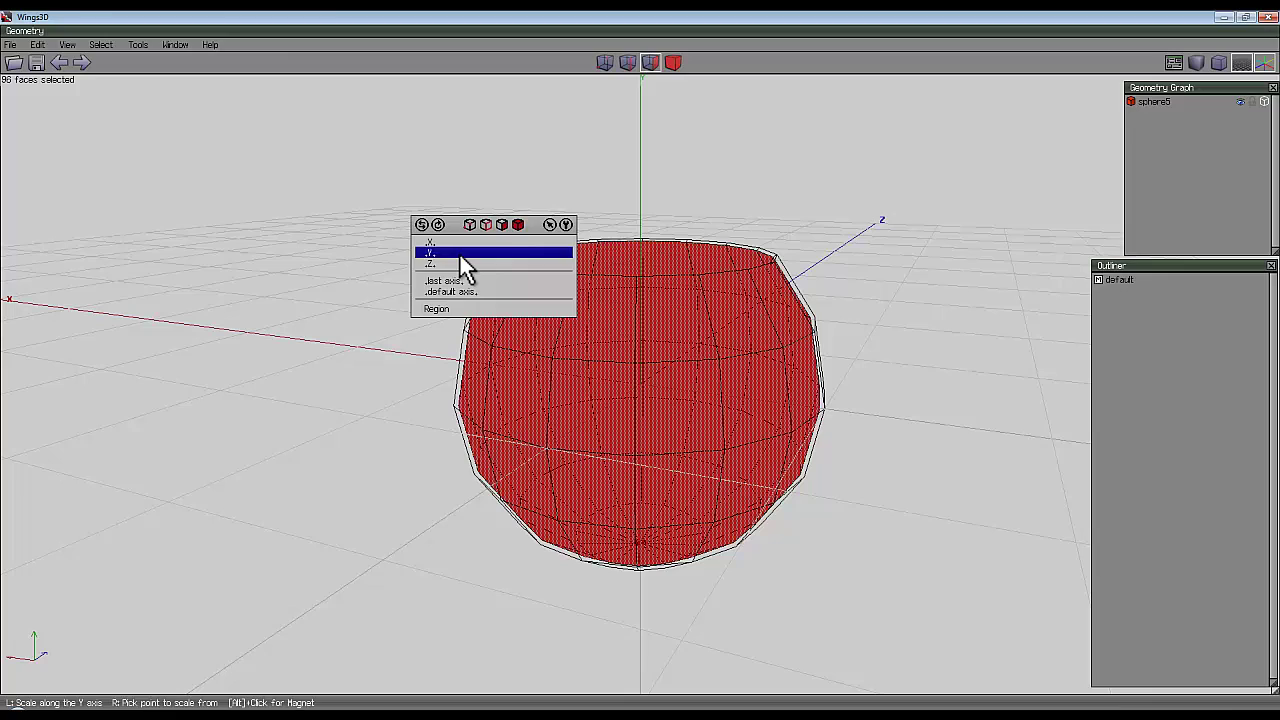
{"action": "left_click", "coordinate": [462, 253]}
{"action": "left_click", "coordinate": [640, 366]}
Move the bowl's inner faces up about 0.04 along the Y axis, inspect the wall, and clear the selection
{"action": "middle_click_drag", "start_coordinate": [474, 240], "coordinate": [426, 229]}
{"action": "right_click", "coordinate": [426, 229]}
{"action": "left_click", "coordinate": [443, 251]}
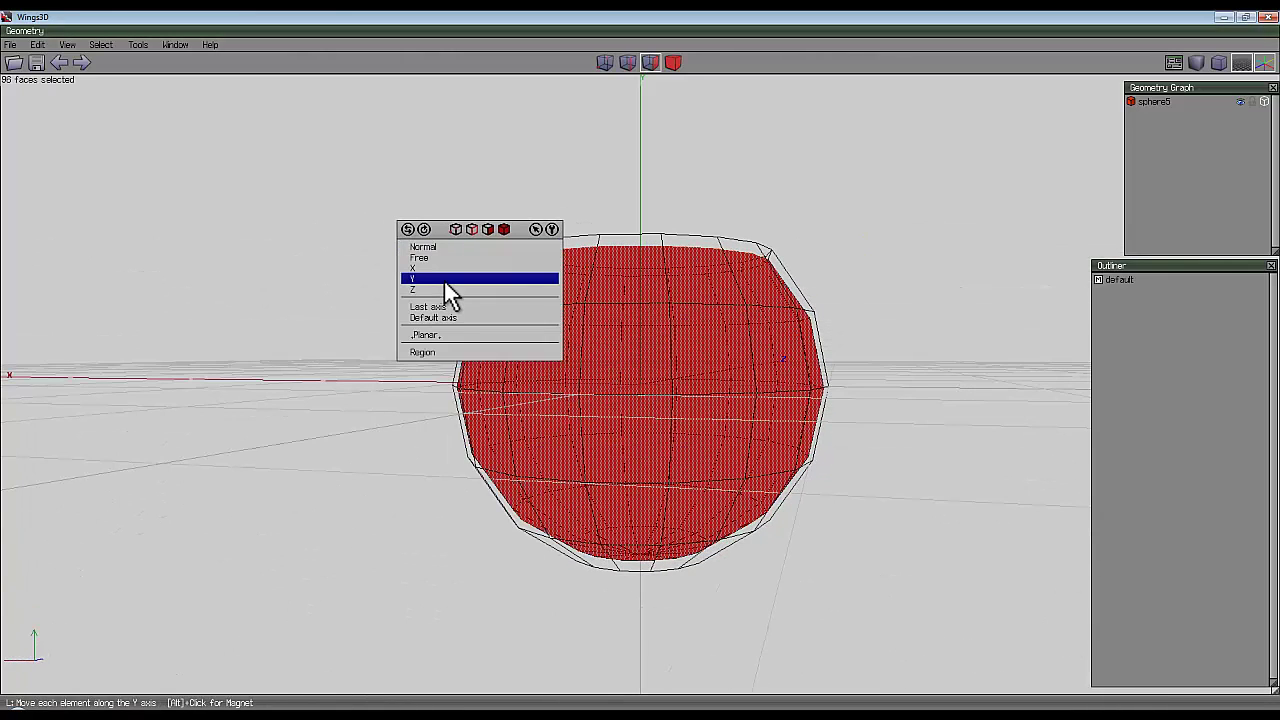
{"action": "left_click", "coordinate": [444, 279]}
{"action": "left_click", "coordinate": [643, 381]}
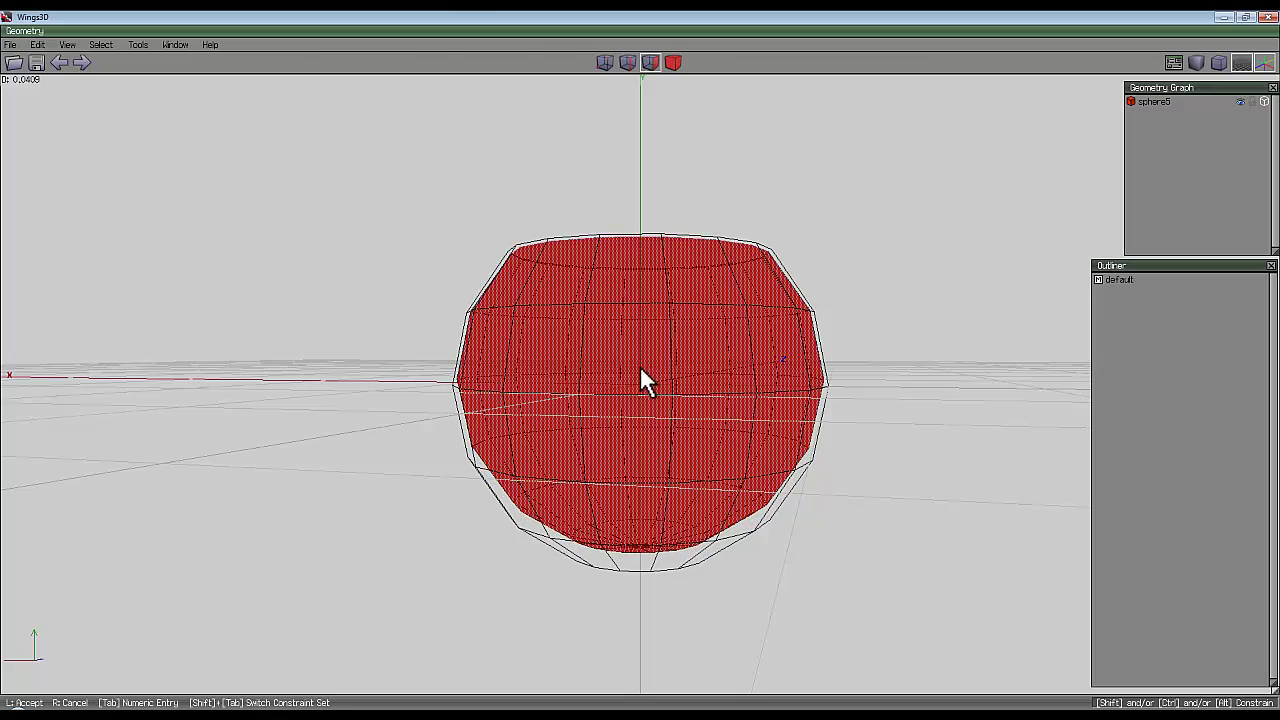
{"action": "middle_click_drag", "start_coordinate": [892, 313], "coordinate": [673, 213]}
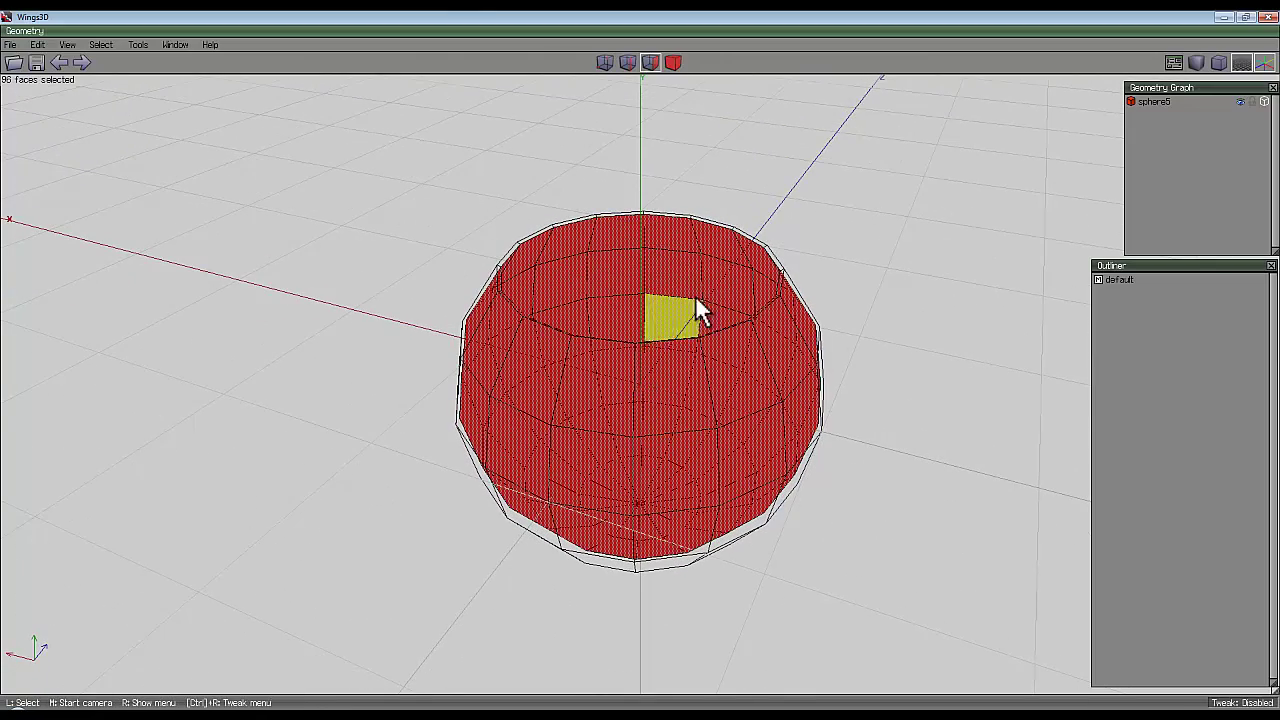
{"action": "middle_click_drag", "start_coordinate": [698, 310], "coordinate": [640, 366]}
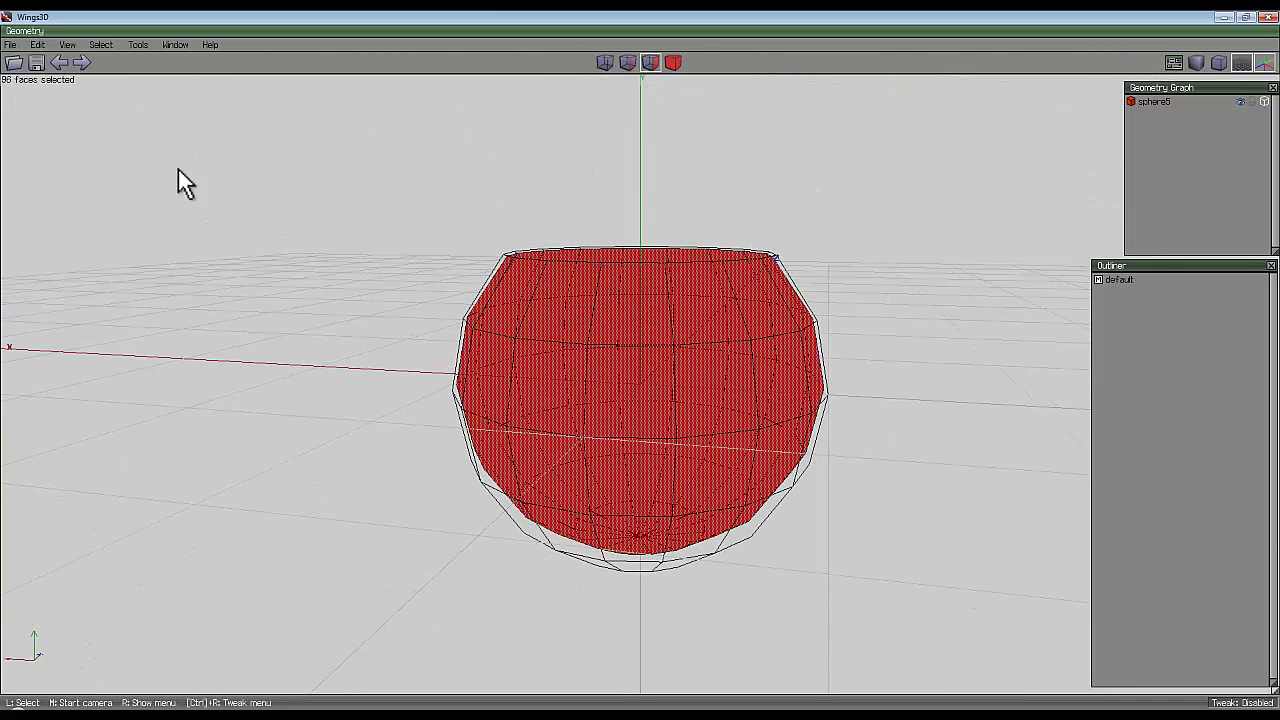
{"action": "key", "text": "space"}
Select the vertices of the face ring around the bowl's bottom pole and flatten them to the Y axis as a base
{"action": "middle_click", "coordinate": [257, 200]}
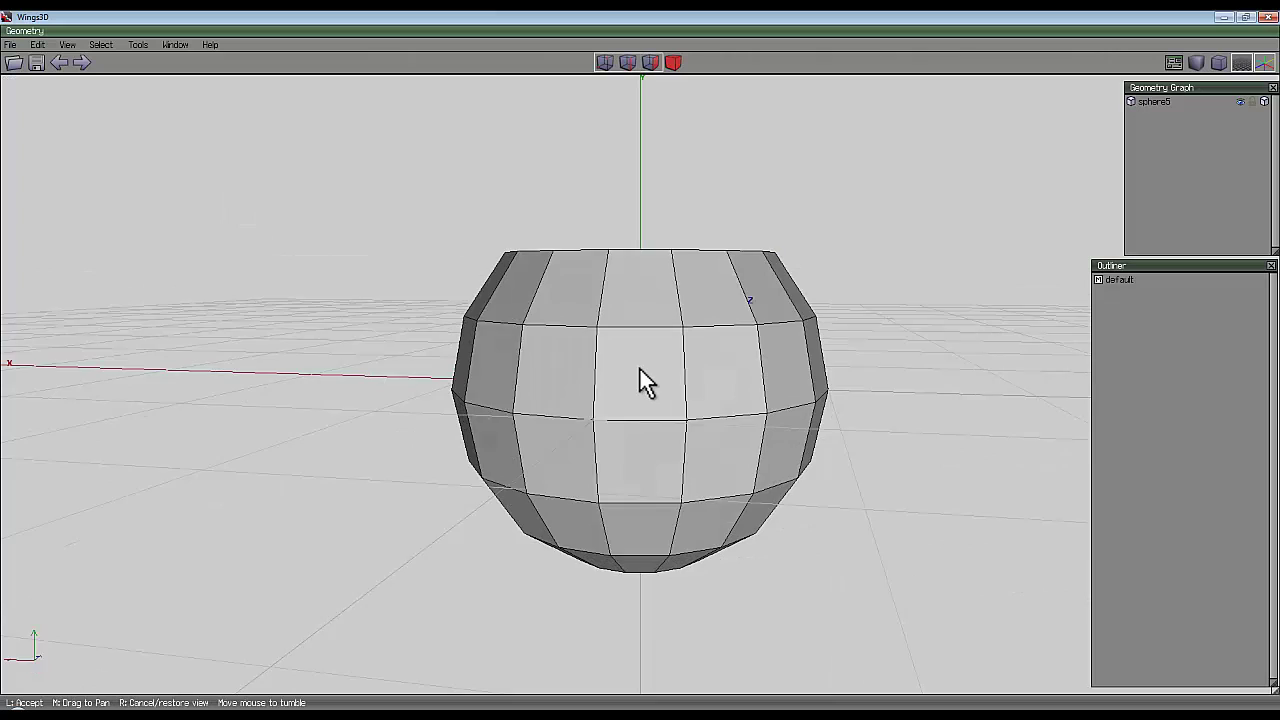
{"action": "left_click", "coordinate": [640, 372]}
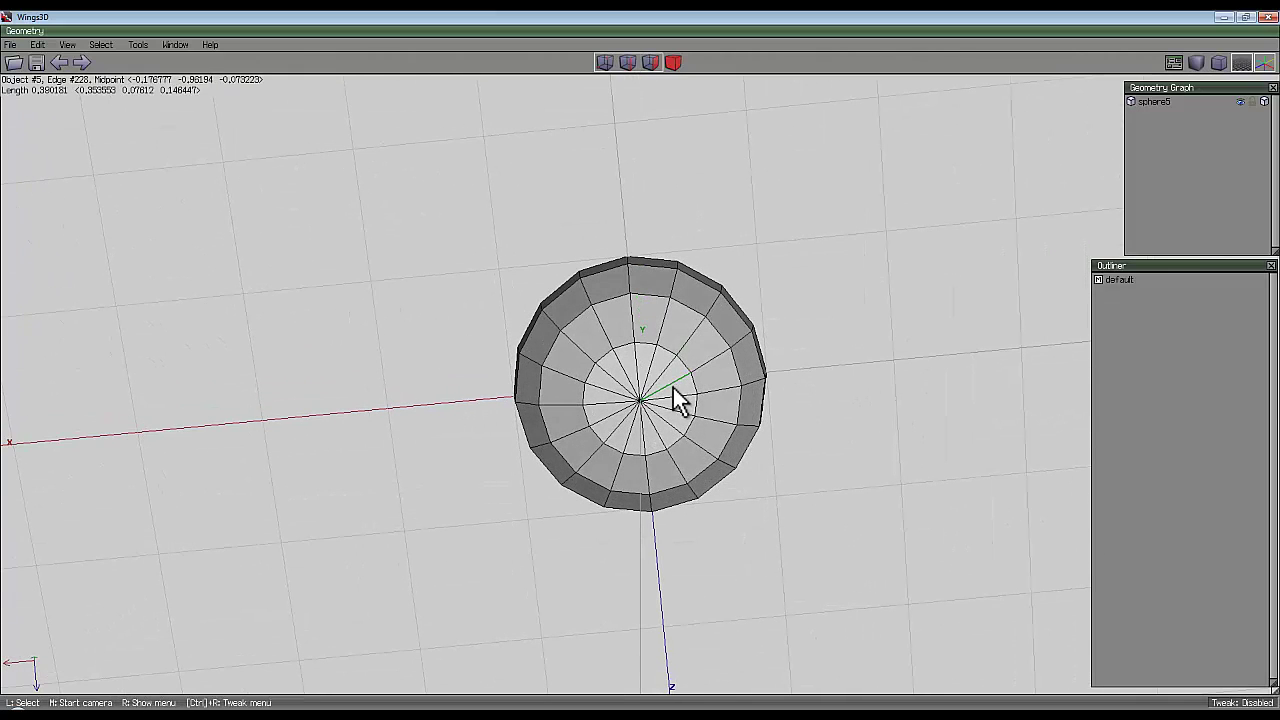
{"action": "left_click", "coordinate": [650, 62]}
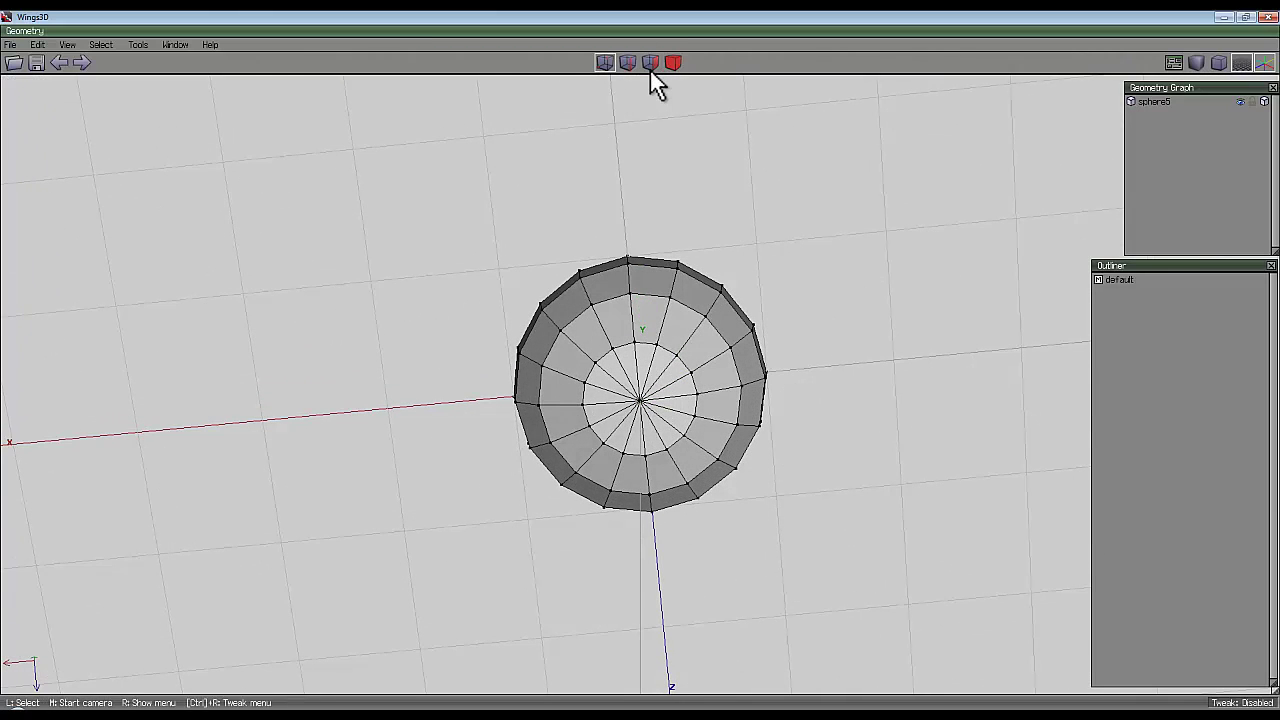
{"action": "left_click_drag", "start_coordinate": [668, 412], "coordinate": [612, 438]}
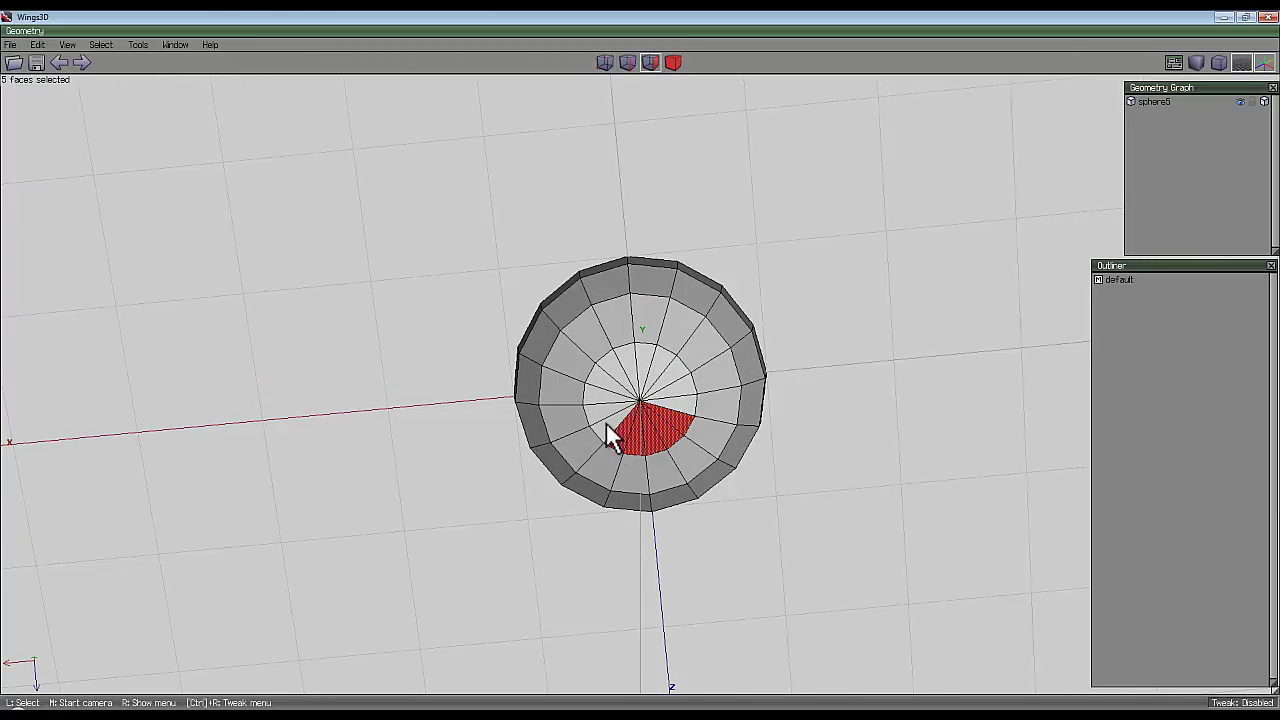
{"action": "left_click", "coordinate": [604, 62]}
{"action": "middle_click", "coordinate": [678, 250]}
{"action": "left_click", "coordinate": [640, 365]}
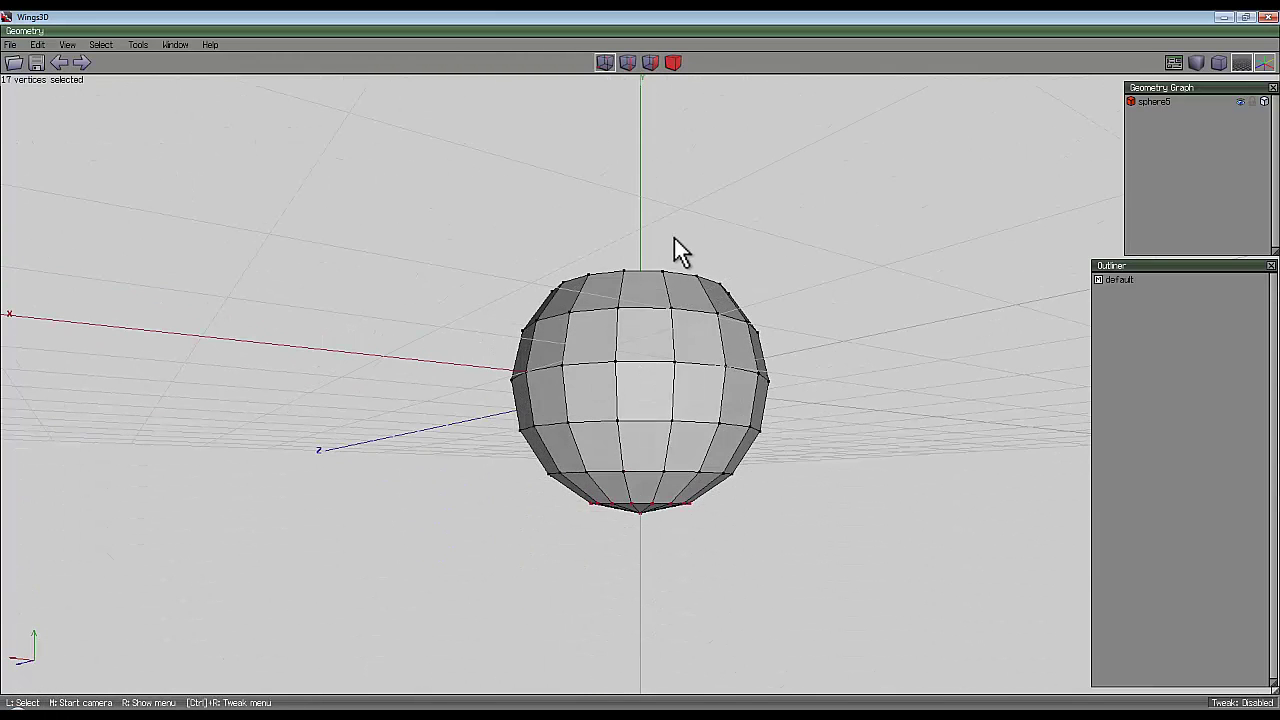
{"action": "right_click", "coordinate": [678, 250]}
{"action": "left_click", "coordinate": [708, 366]}
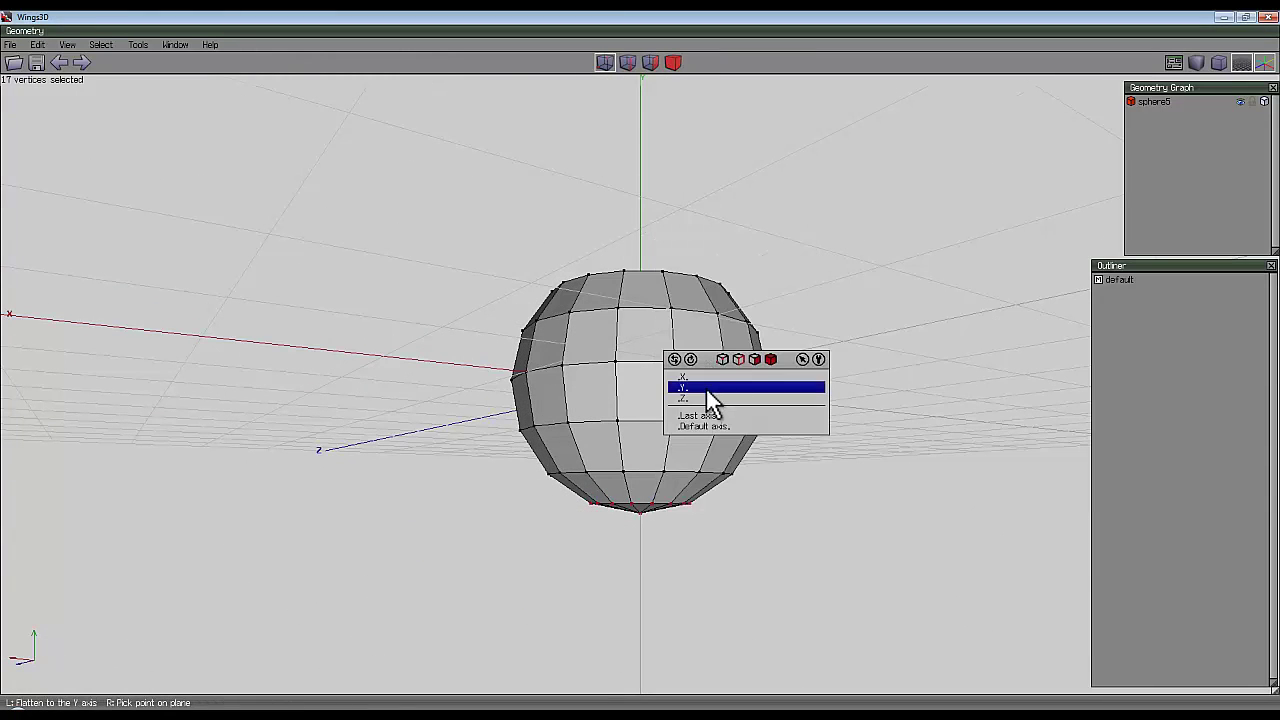
{"action": "left_click", "coordinate": [706, 389]}
{"action": "middle_click_drag", "start_coordinate": [646, 380], "coordinate": [695, 412]}
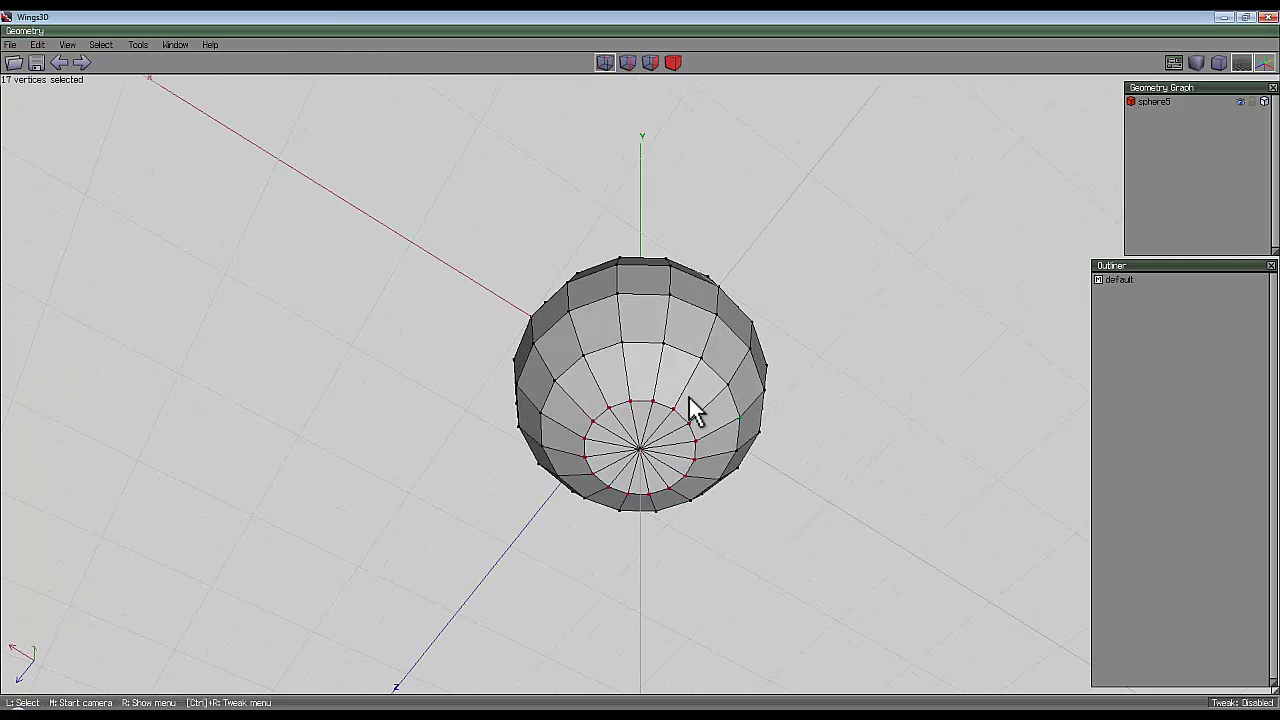
Select the edge loop around the bowl's flat base and bevel it by about 0.07
{"action": "left_click", "coordinate": [627, 62]}
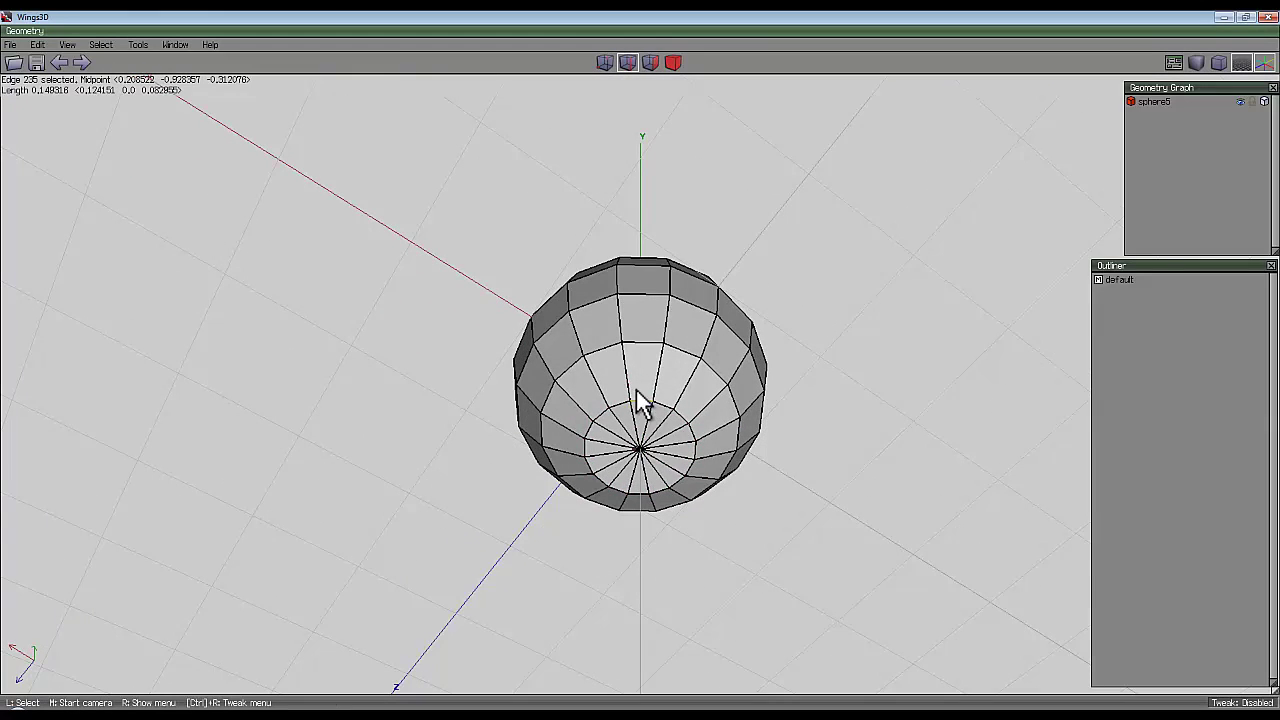
{"action": "key", "text": "l"}
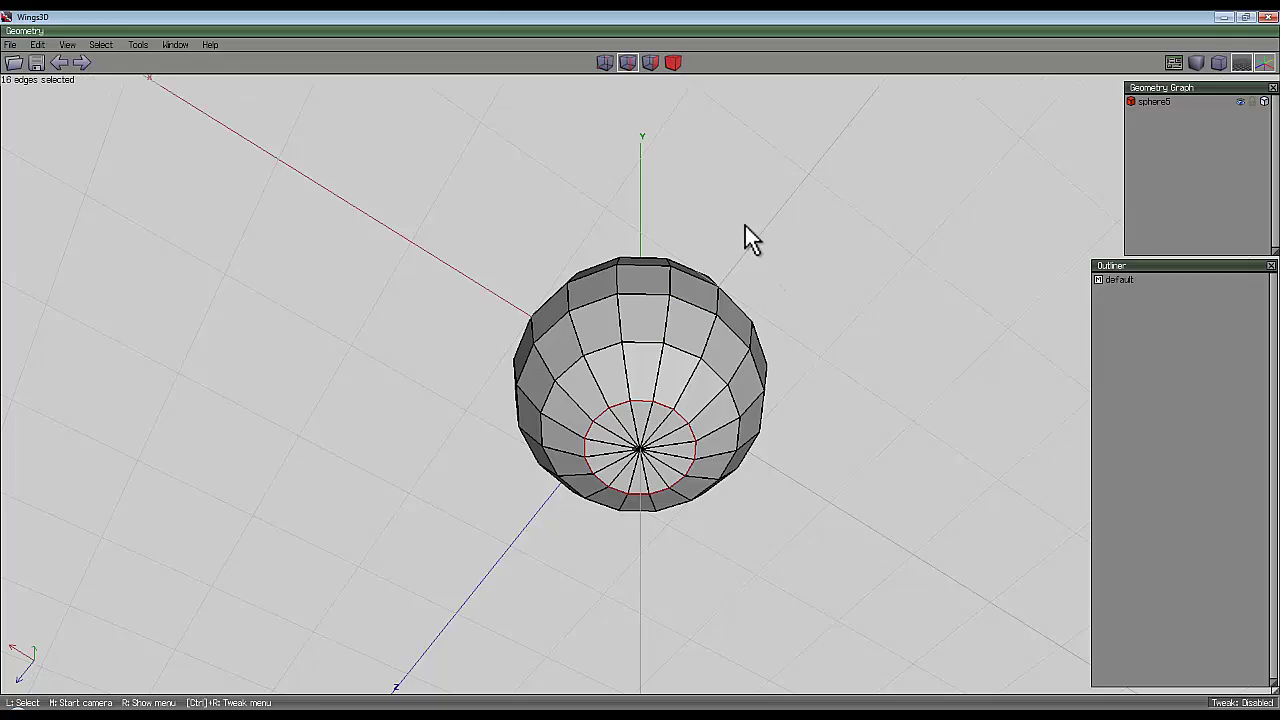
{"action": "right_click", "coordinate": [752, 240]}
{"action": "left_click", "coordinate": [754, 434]}
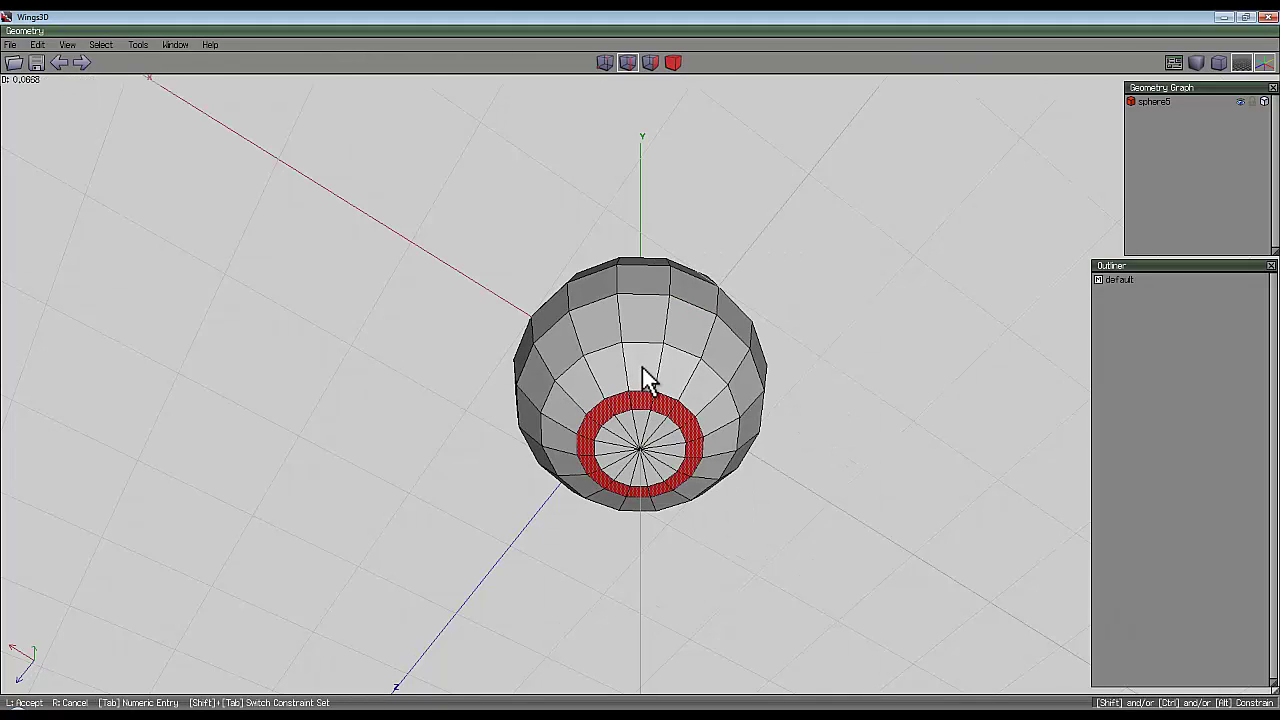
{"action": "right_click", "coordinate": [749, 434]}
{"action": "middle_click_drag", "start_coordinate": [640, 377], "coordinate": [672, 515]}
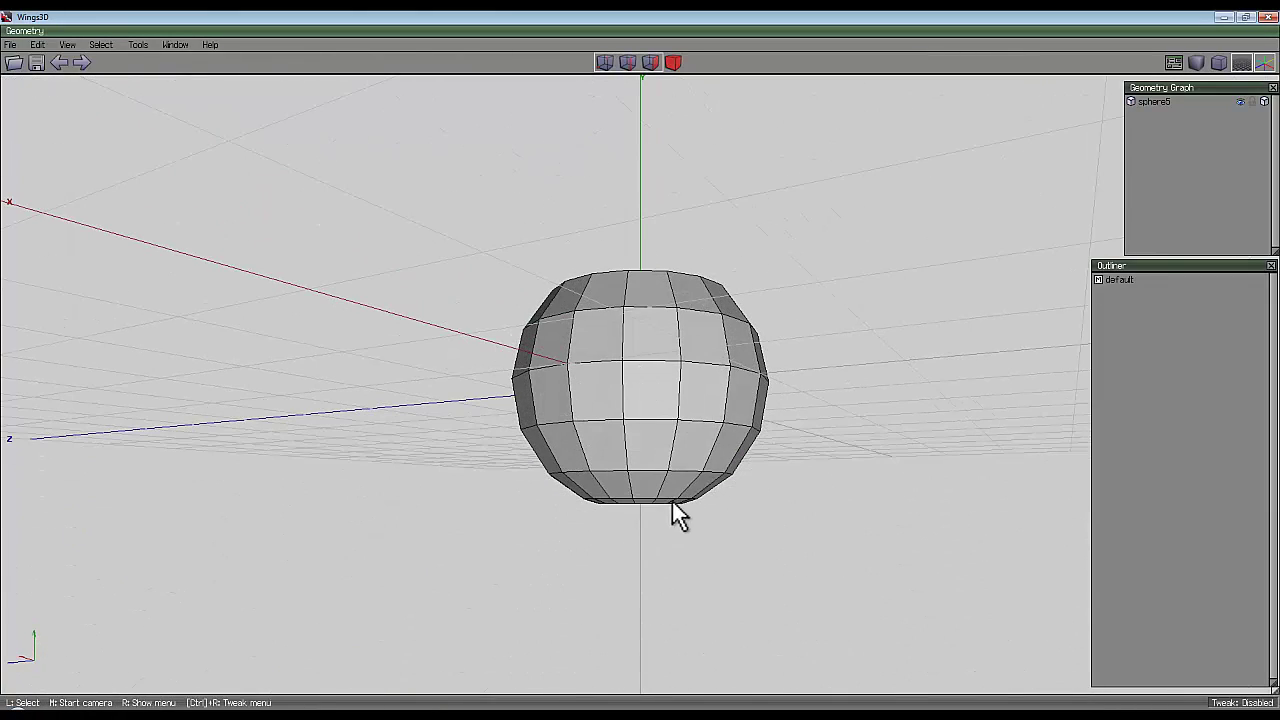
Select the ring of narrow faces around the bowl's rim, starting from one of the short cross edges on it
{"action": "middle_click", "coordinate": [741, 464]}
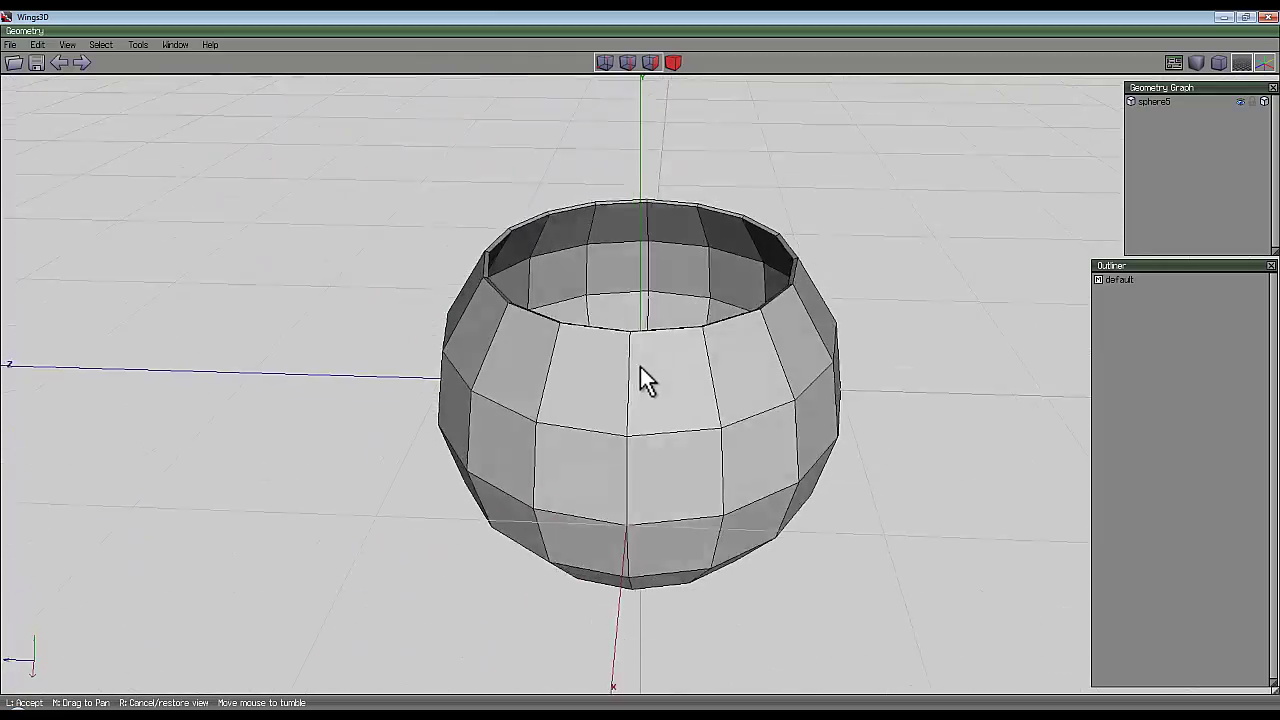
{"action": "left_click", "coordinate": [640, 378]}
{"action": "left_click", "coordinate": [627, 62]}
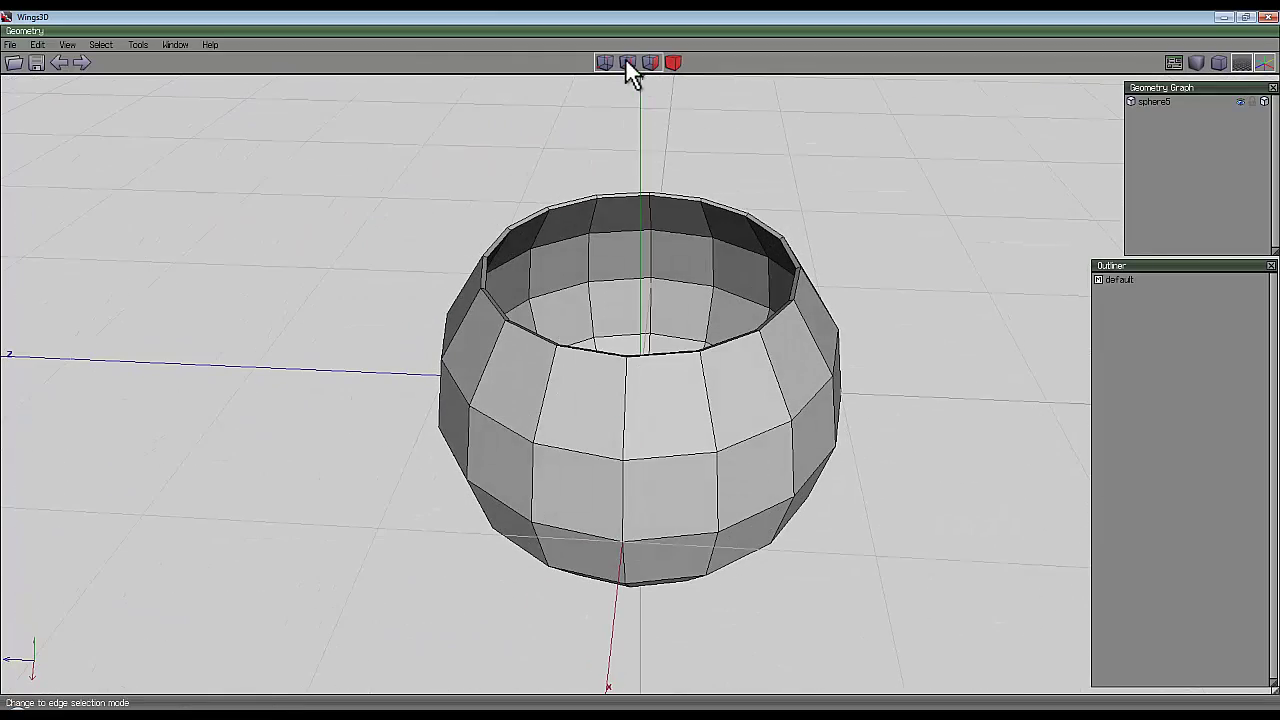
{"action": "scroll", "coordinate": [640, 239], "scroll_direction": "up", "scroll_amount": 2}
{"action": "middle_click", "coordinate": [639, 228]}
{"action": "left_click", "coordinate": [640, 369]}
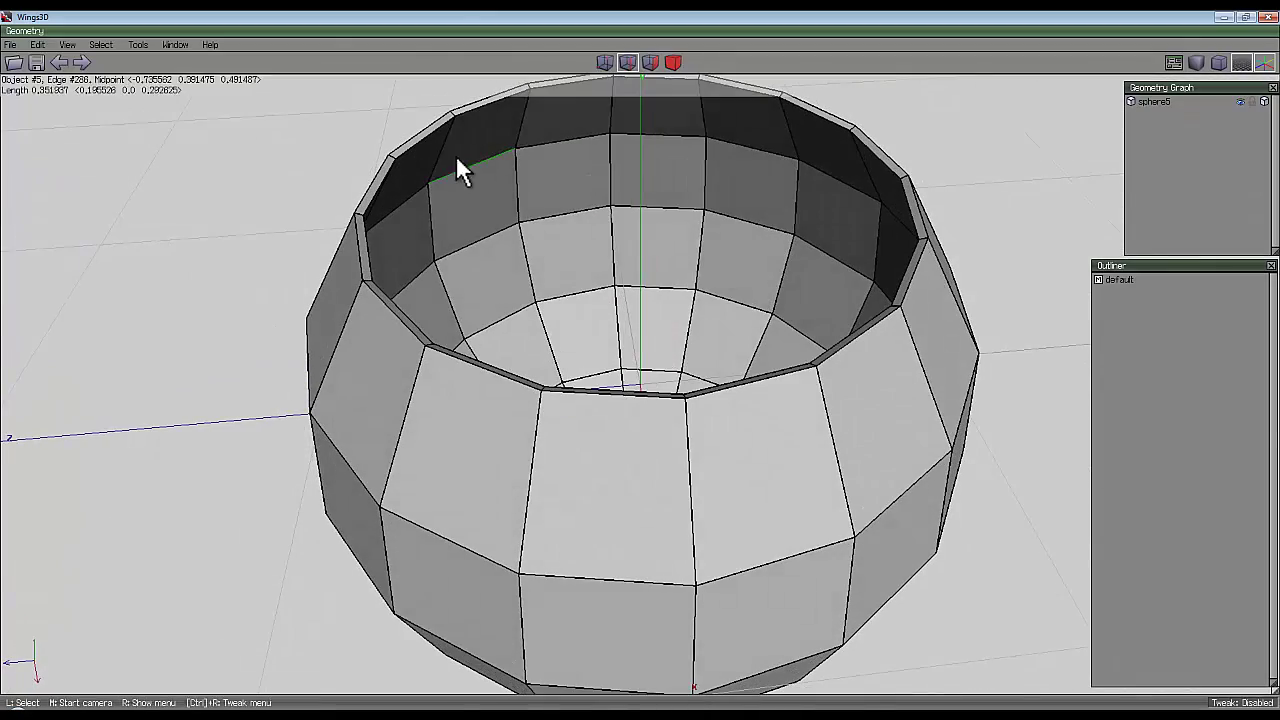
{"action": "left_click", "coordinate": [451, 113]}
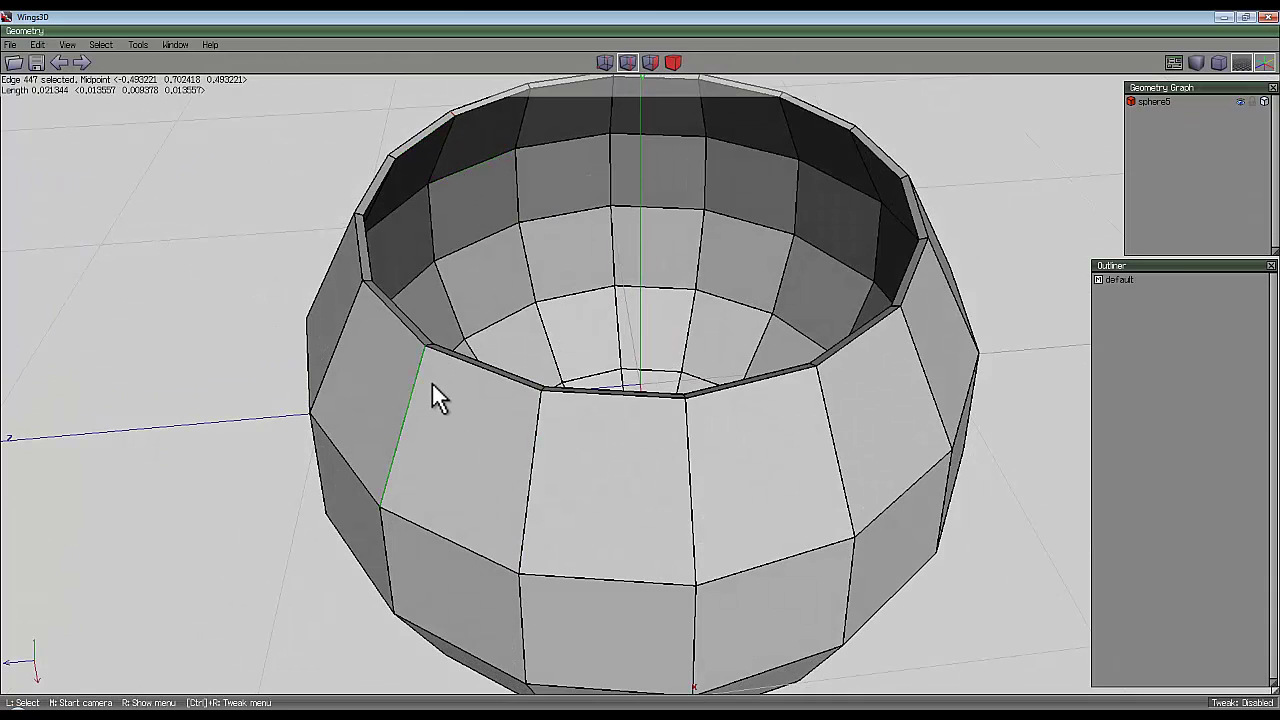
{"action": "key", "text": "l"}
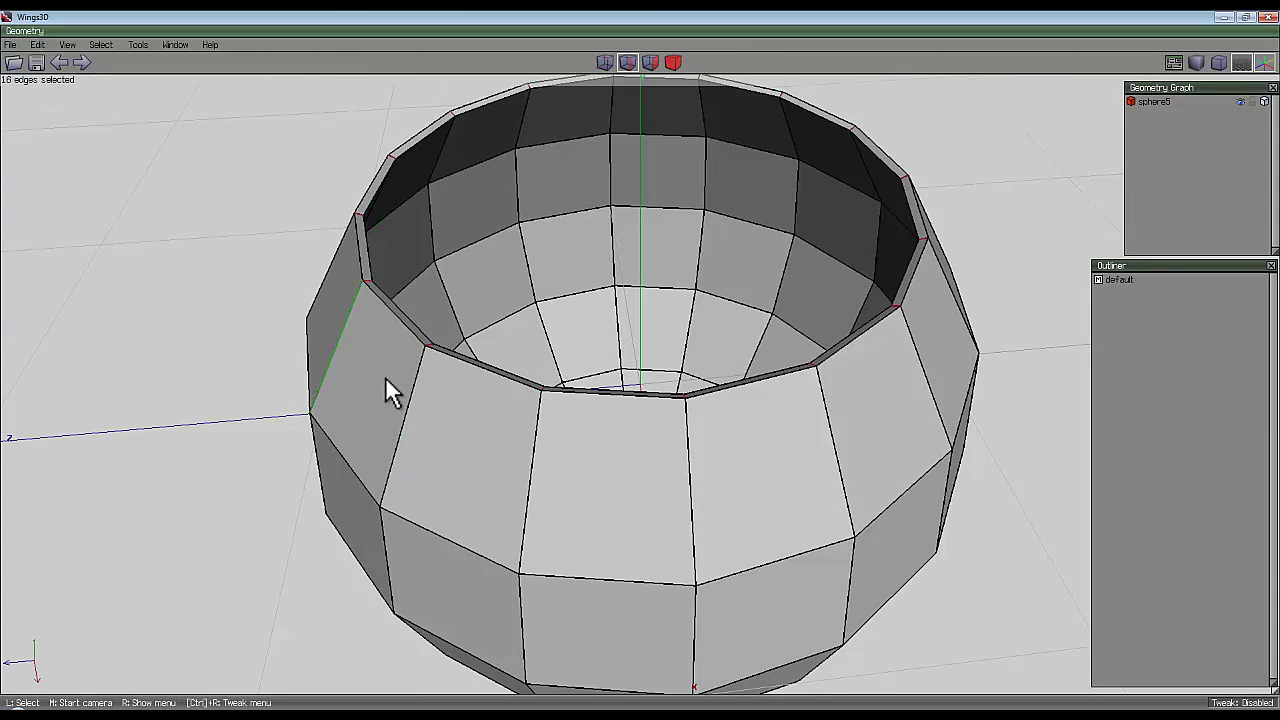
{"action": "left_click", "coordinate": [651, 62]}
{"action": "scroll", "coordinate": [316, 190], "scroll_direction": "down", "scroll_amount": 2}
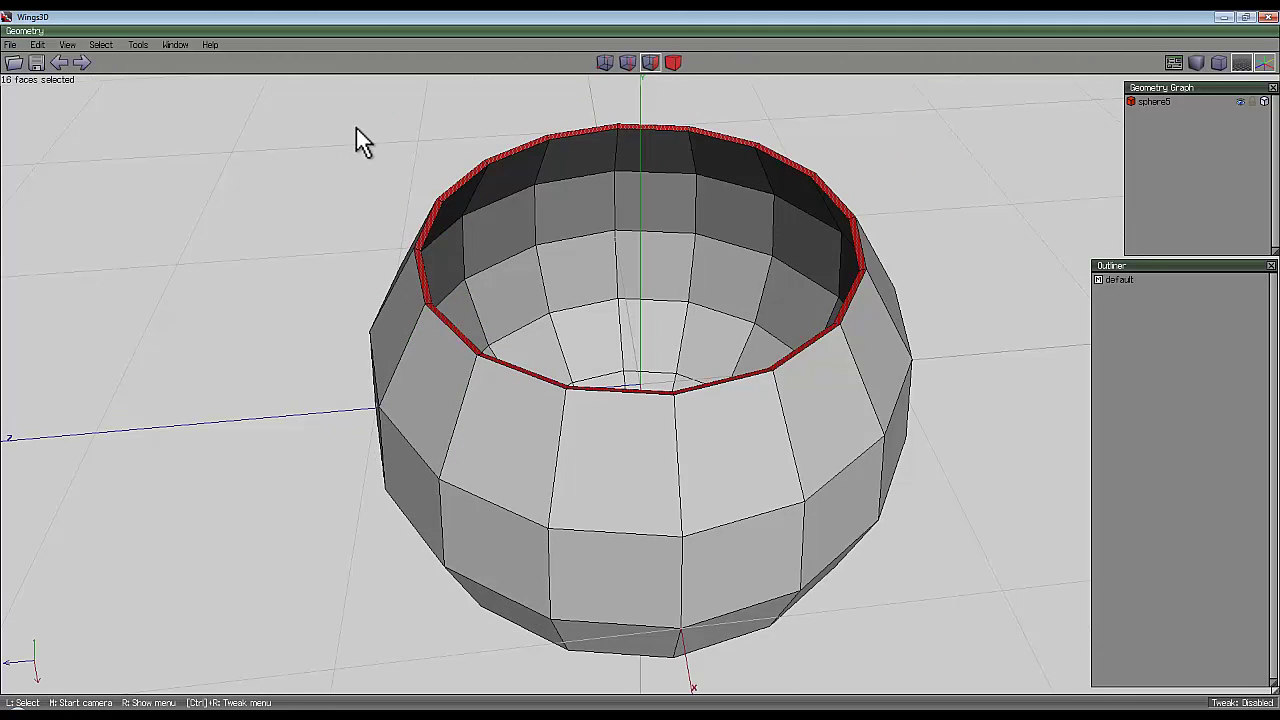
Extrude the selected rim faces slightly along their normal to raise a narrow band around the opening
{"action": "right_click", "coordinate": [356, 128]}
{"action": "left_click", "coordinate": [362, 232]}
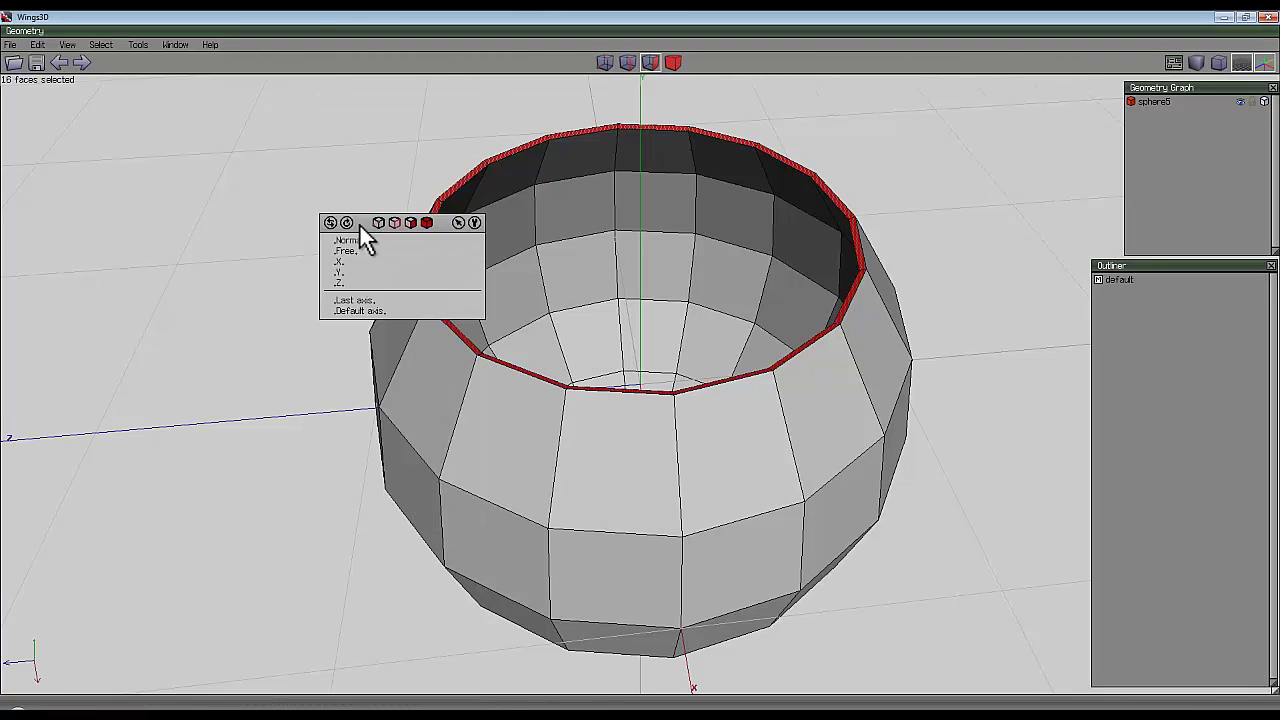
{"action": "left_click", "coordinate": [355, 240]}
{"action": "left_click", "coordinate": [646, 380]}
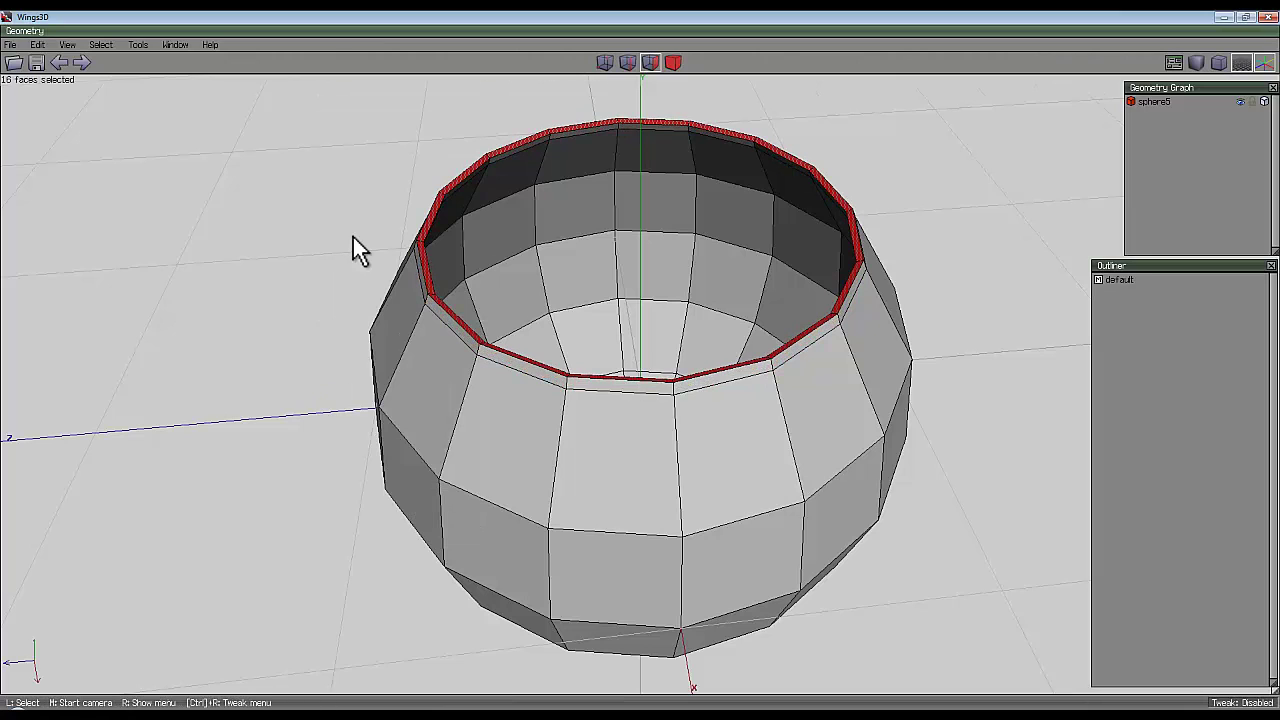
Grow the selection to the neighbouring faces of the rim band and extrude them about 0.018 along their normals to form a thick lip
{"action": "key", "text": "plus"}
{"action": "right_click", "coordinate": [440, 205]}
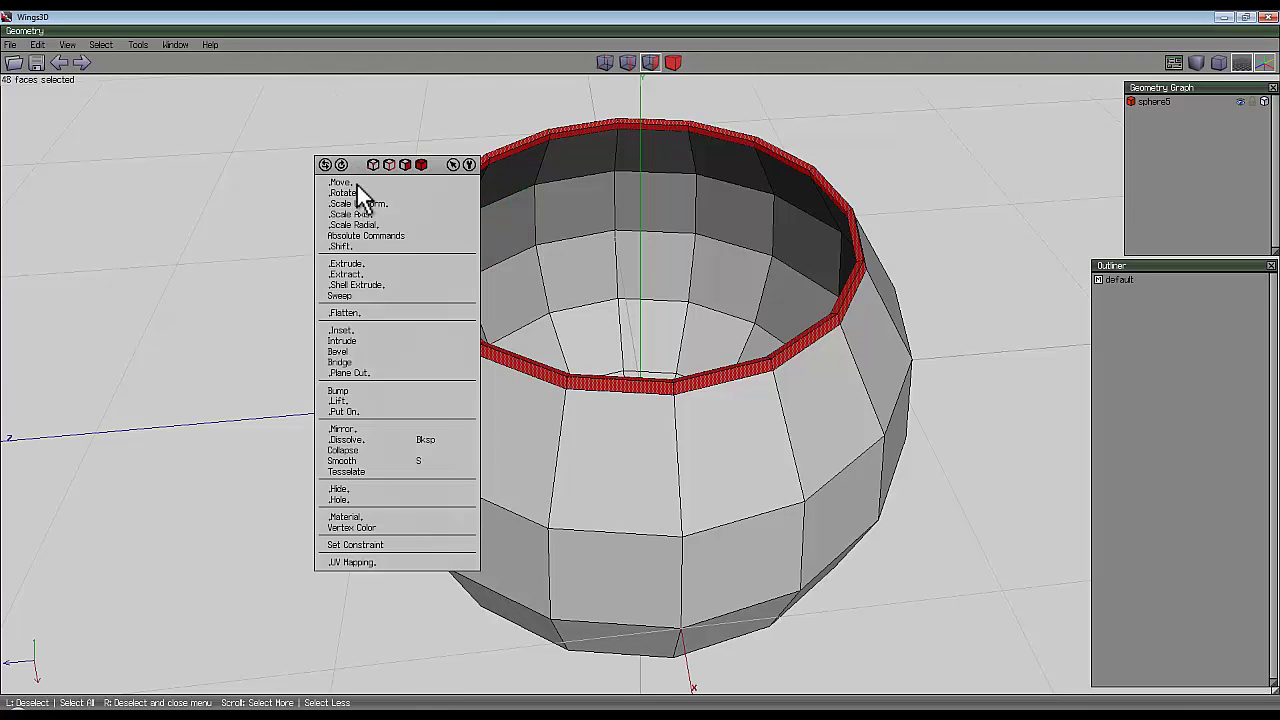
{"action": "left_click", "coordinate": [357, 263]}
{"action": "left_click", "coordinate": [353, 277]}
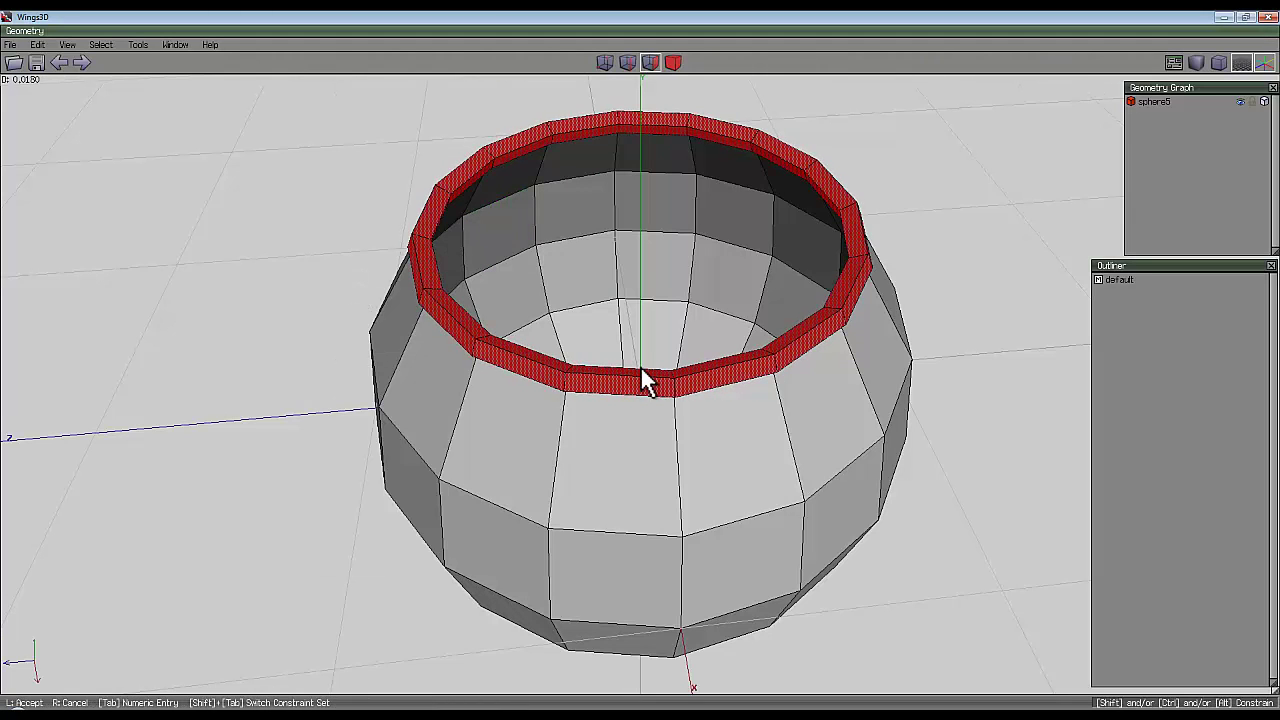
{"action": "left_click", "coordinate": [640, 366]}
{"action": "middle_click", "coordinate": [387, 263]}
{"action": "left_click", "coordinate": [387, 263]}
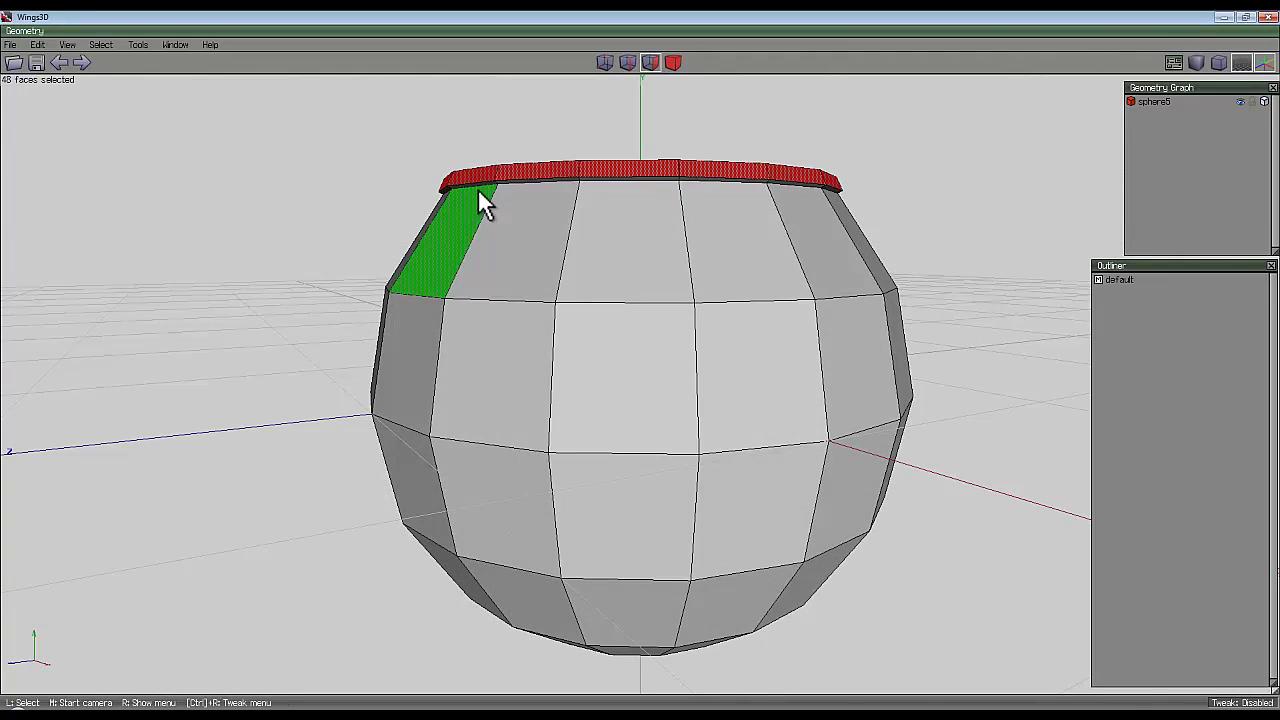
Smooth the entire bowl twice and clear the selection
{"action": "left_click", "coordinate": [673, 62]}
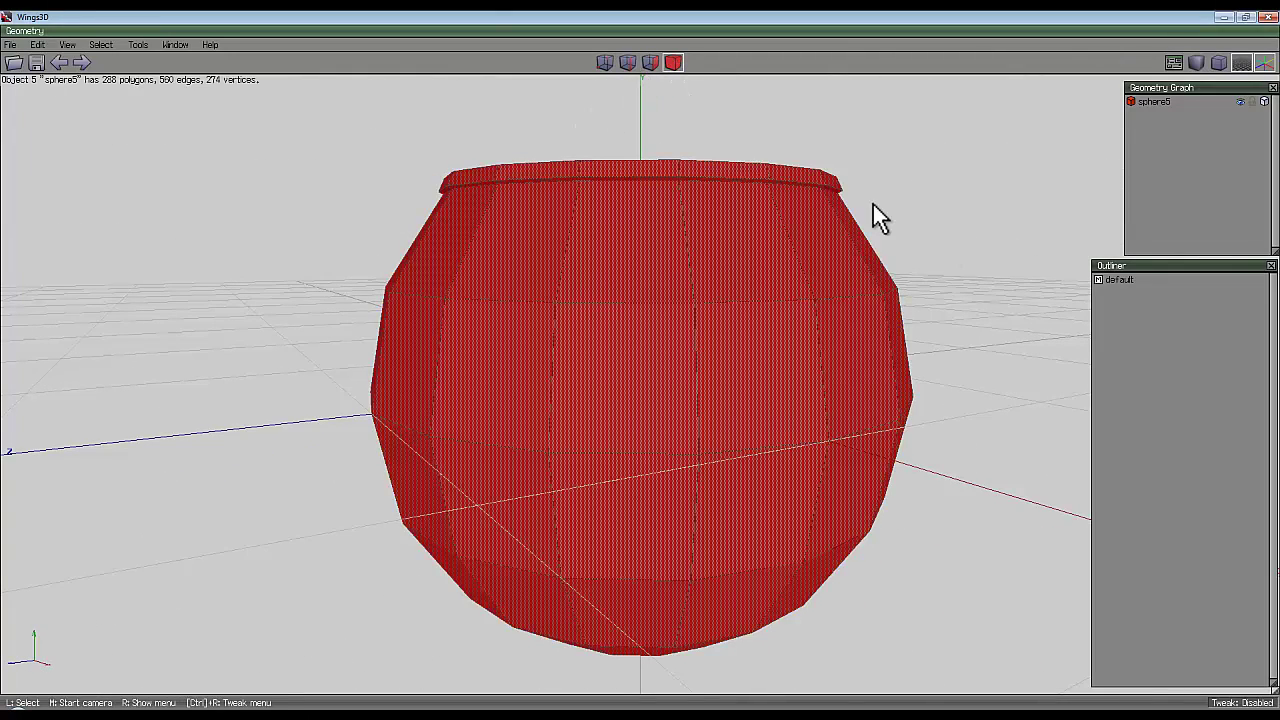
{"action": "key", "text": "s"}
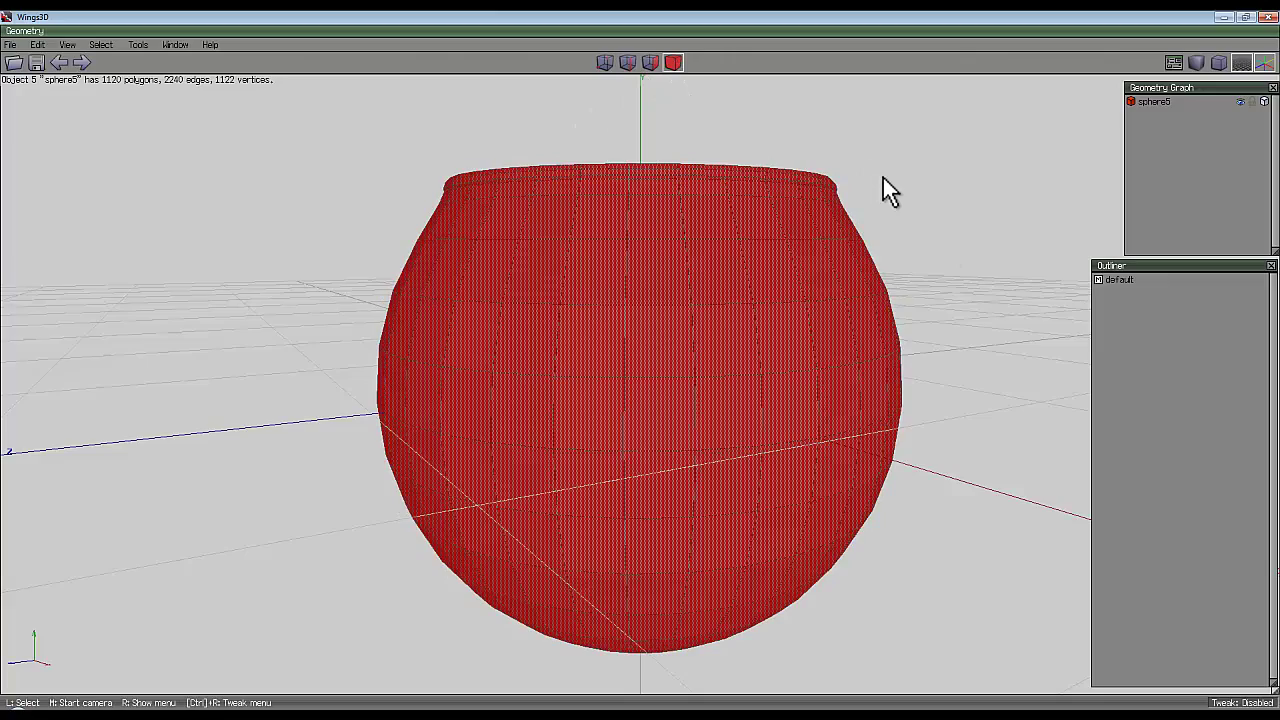
{"action": "key", "text": "space"}
{"action": "middle_click", "coordinate": [887, 181]}
{"action": "left_click", "coordinate": [640, 367]}
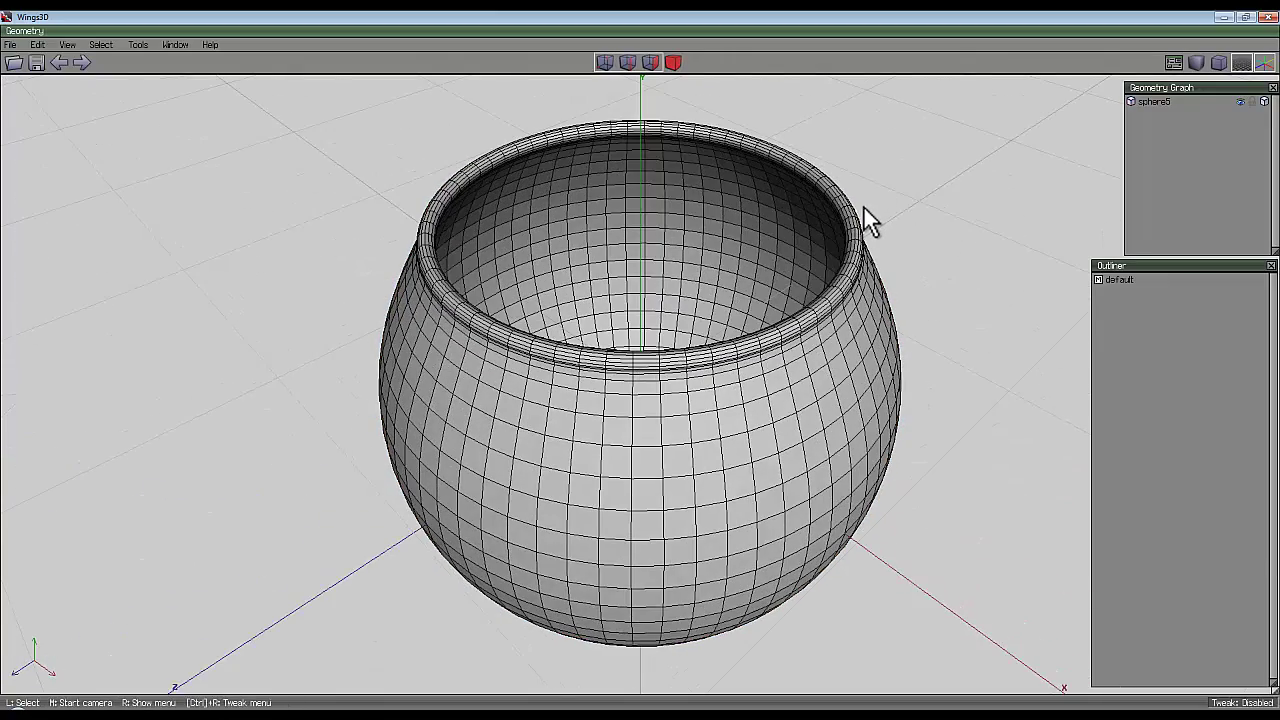
Examine the smoothed bowl's lip, base and wall in shaded and wireframe display, and compare it with the glass bubble images in the browser
{"action": "middle_click", "coordinate": [869, 210]}
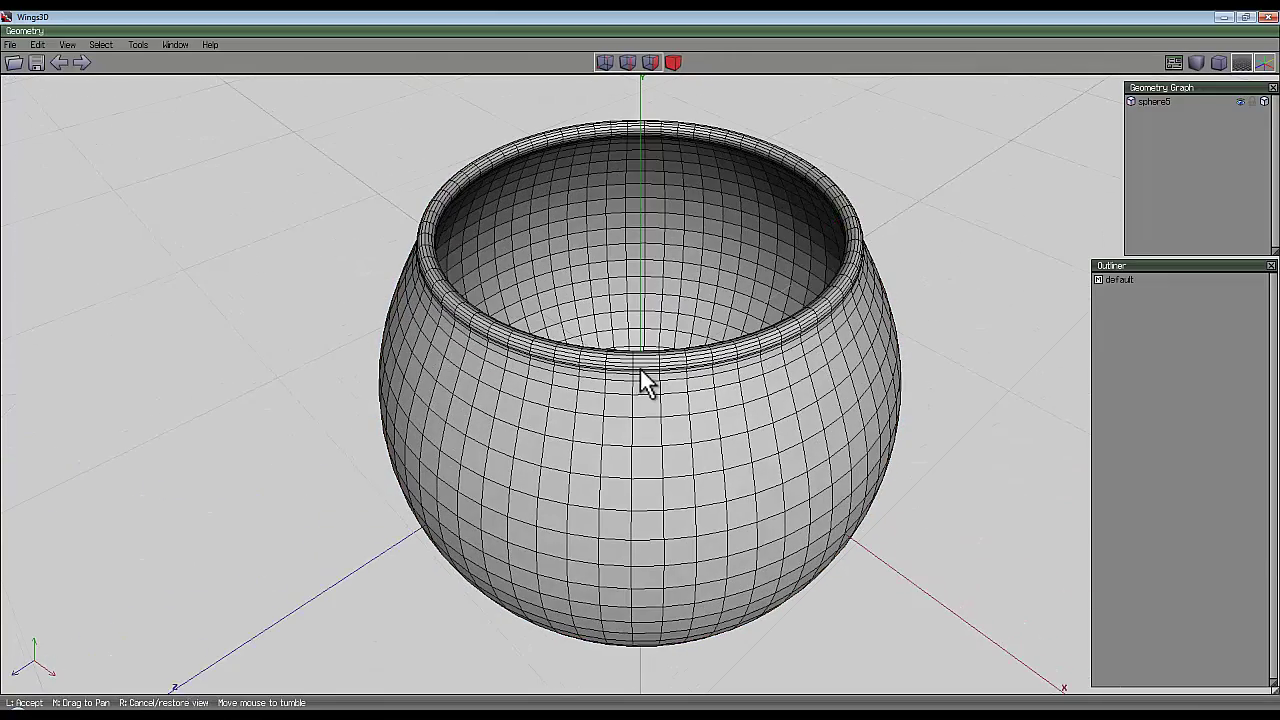
{"action": "left_click", "coordinate": [640, 369]}
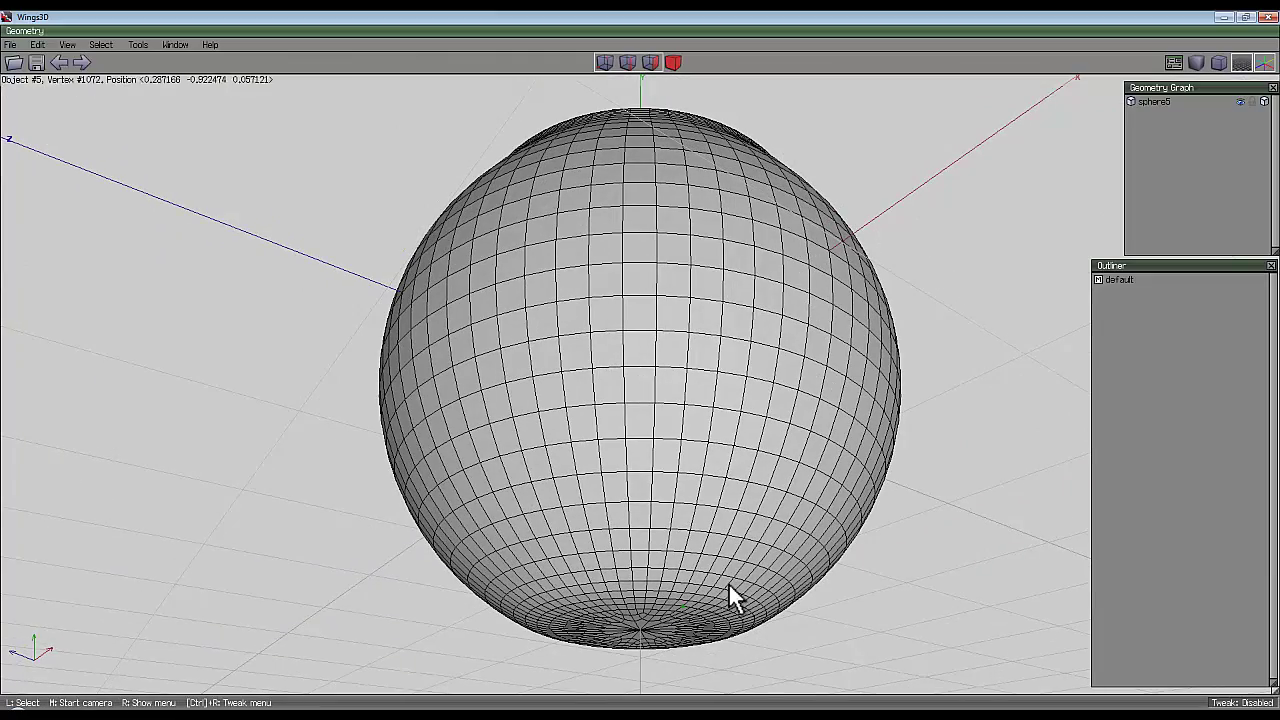
{"action": "middle_click", "coordinate": [785, 625]}
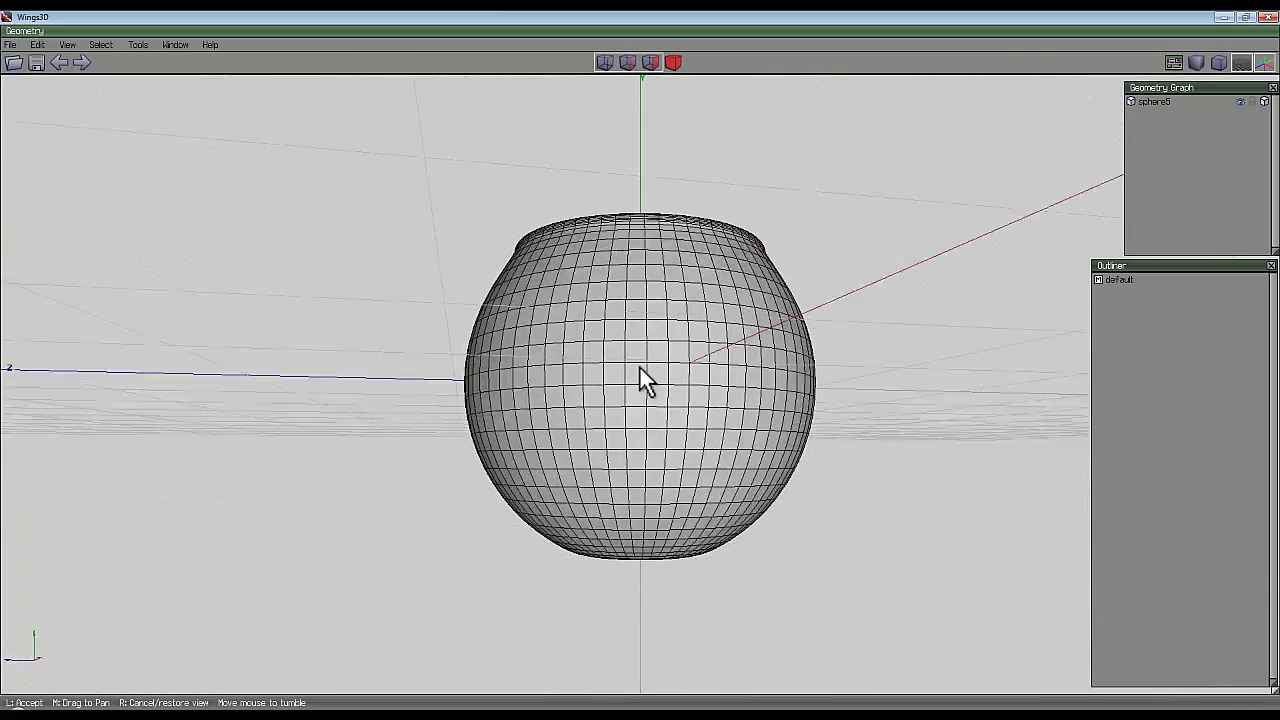
{"action": "left_click", "coordinate": [641, 368]}
{"action": "middle_click", "coordinate": [885, 493]}
{"action": "left_click", "coordinate": [640, 367]}
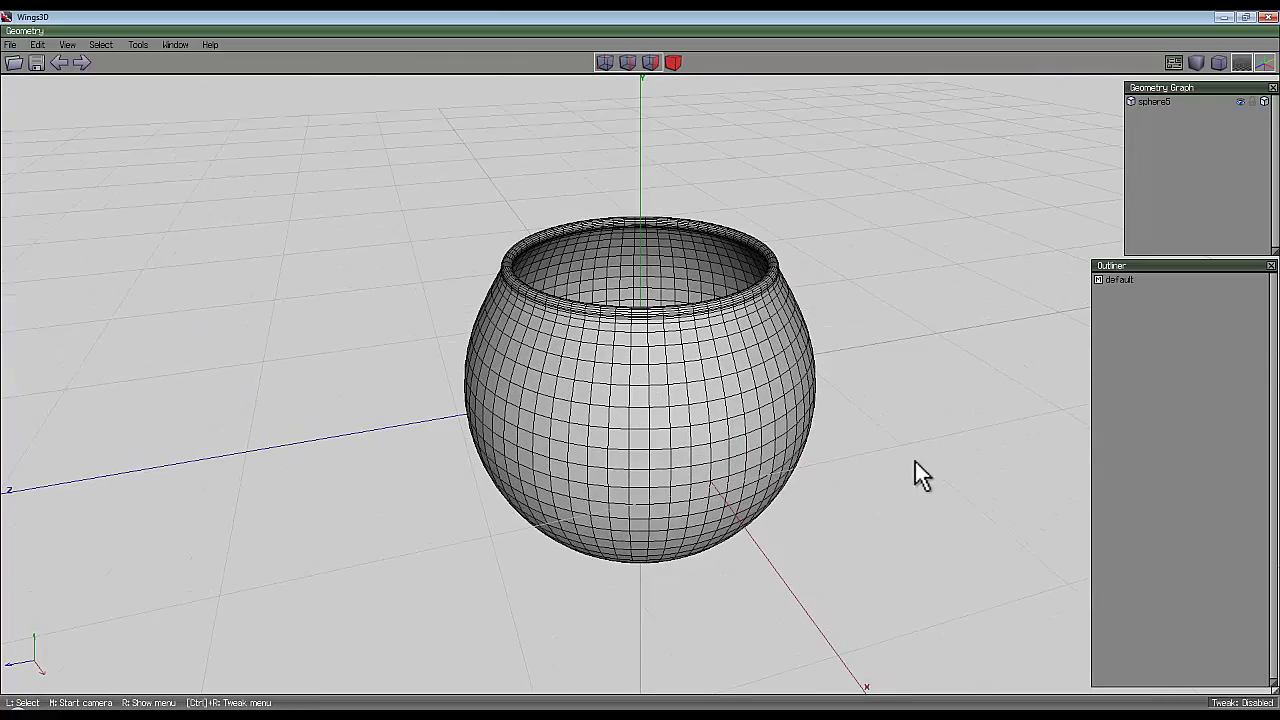
{"action": "key", "text": "w"}
{"action": "middle_click", "coordinate": [863, 402]}
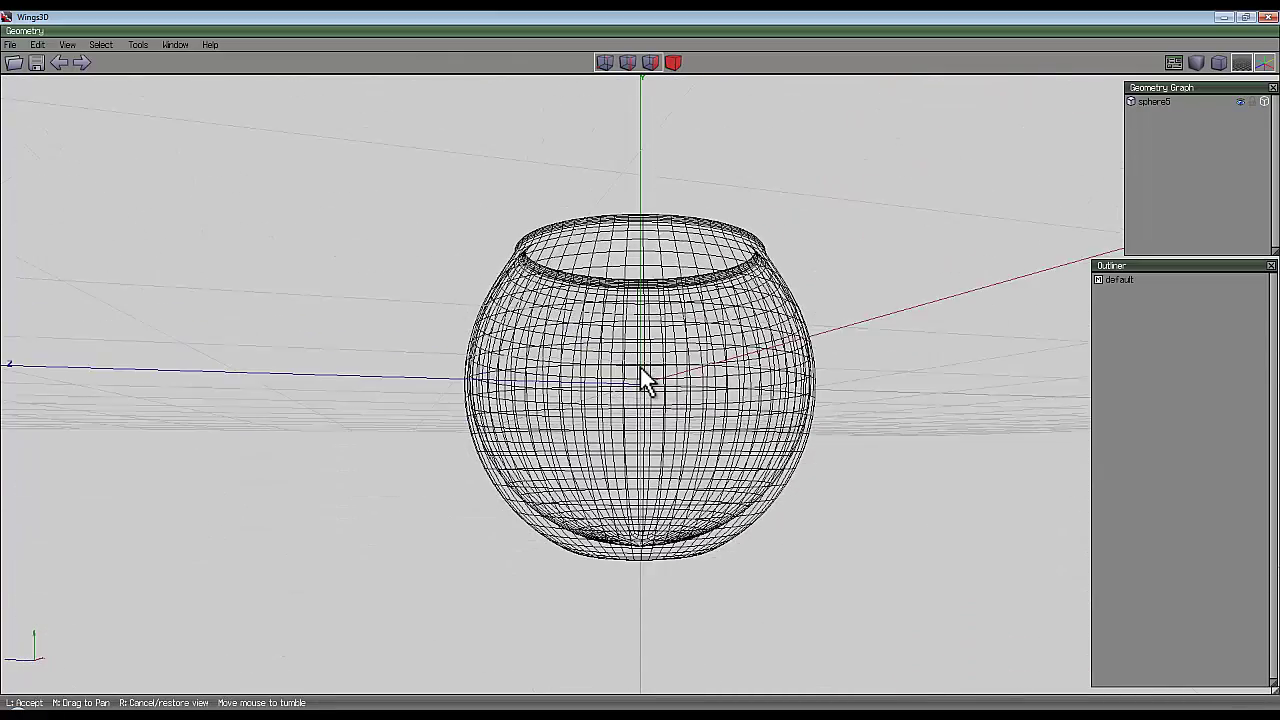
{"action": "left_click", "coordinate": [645, 381]}
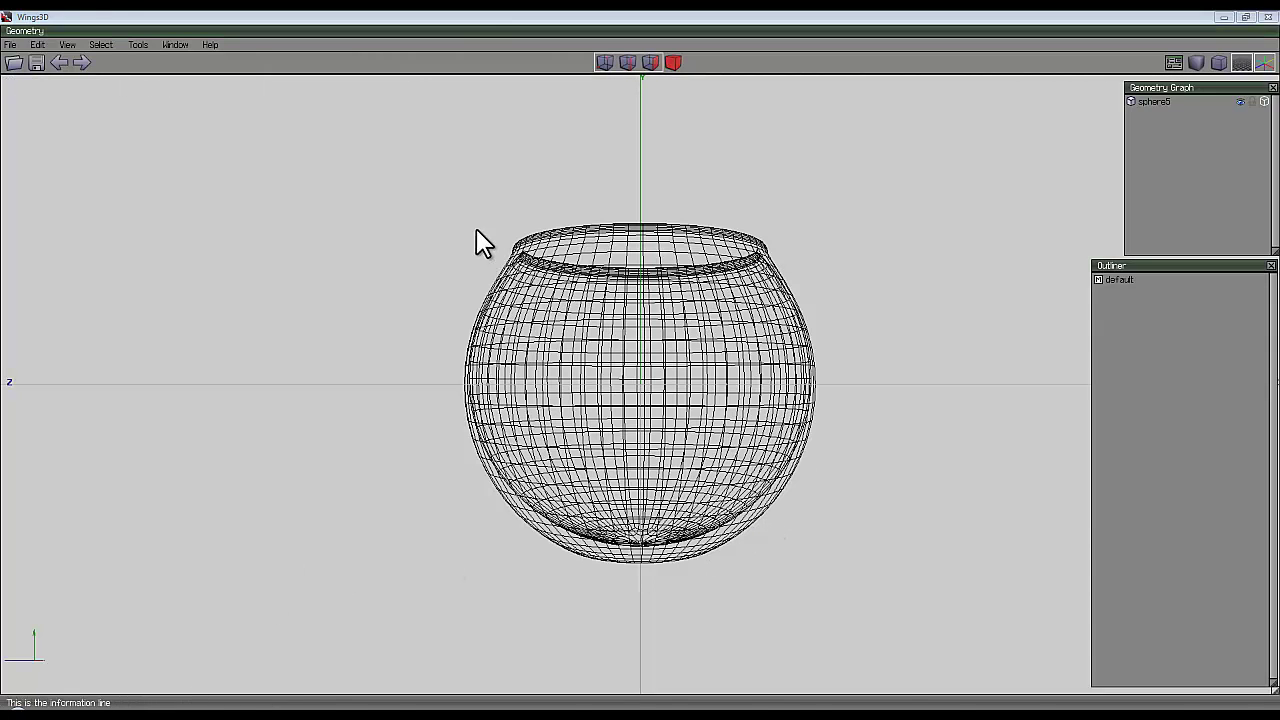
{"action": "key", "text": "alt+Tab"}
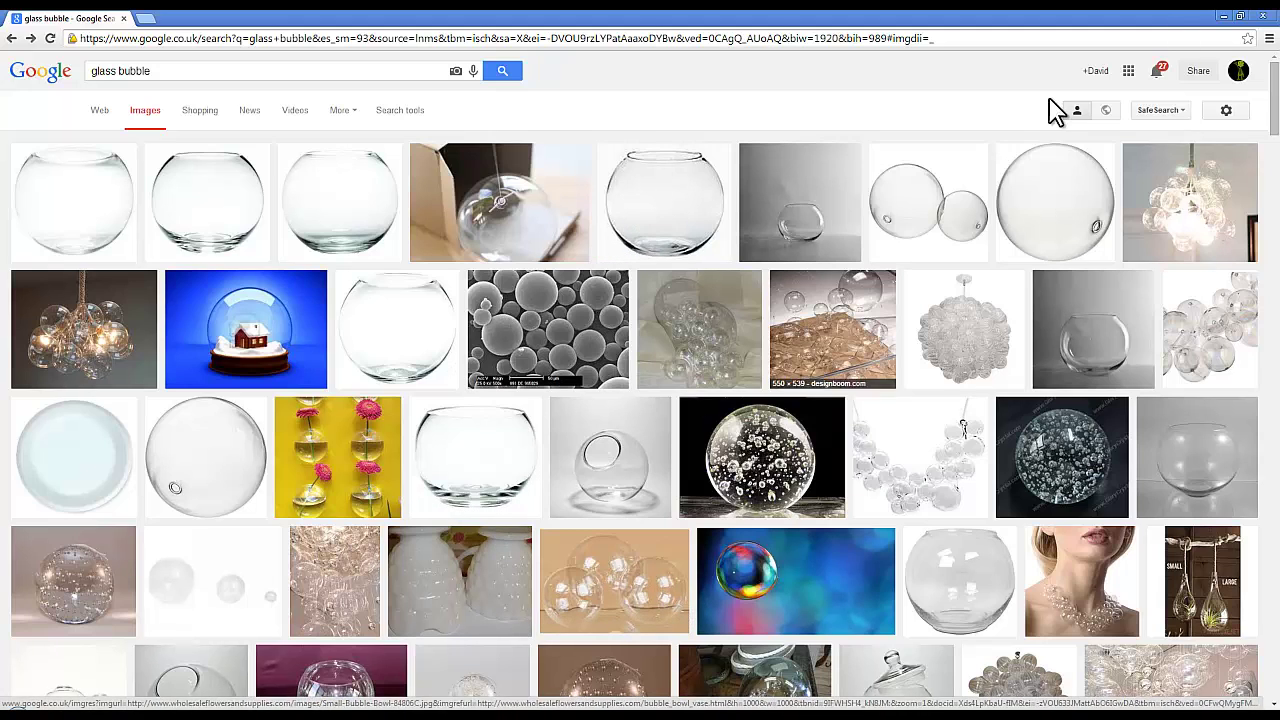
{"action": "left_click", "coordinate": [1225, 17]}
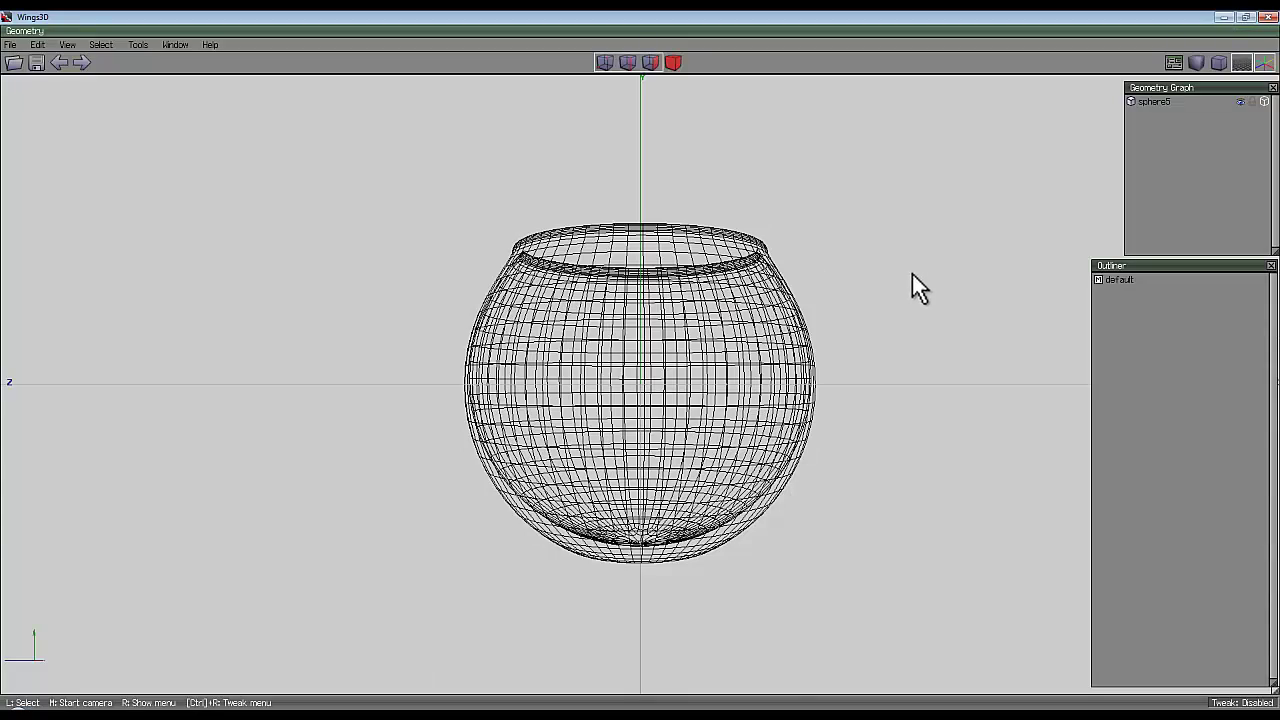
Restore the bowl's shaded display and export it as a Wavefront OBJ file named Bowl1
{"action": "middle_click_drag", "start_coordinate": [912, 274], "coordinate": [640, 371]}
{"action": "left_click", "coordinate": [669, 320]}
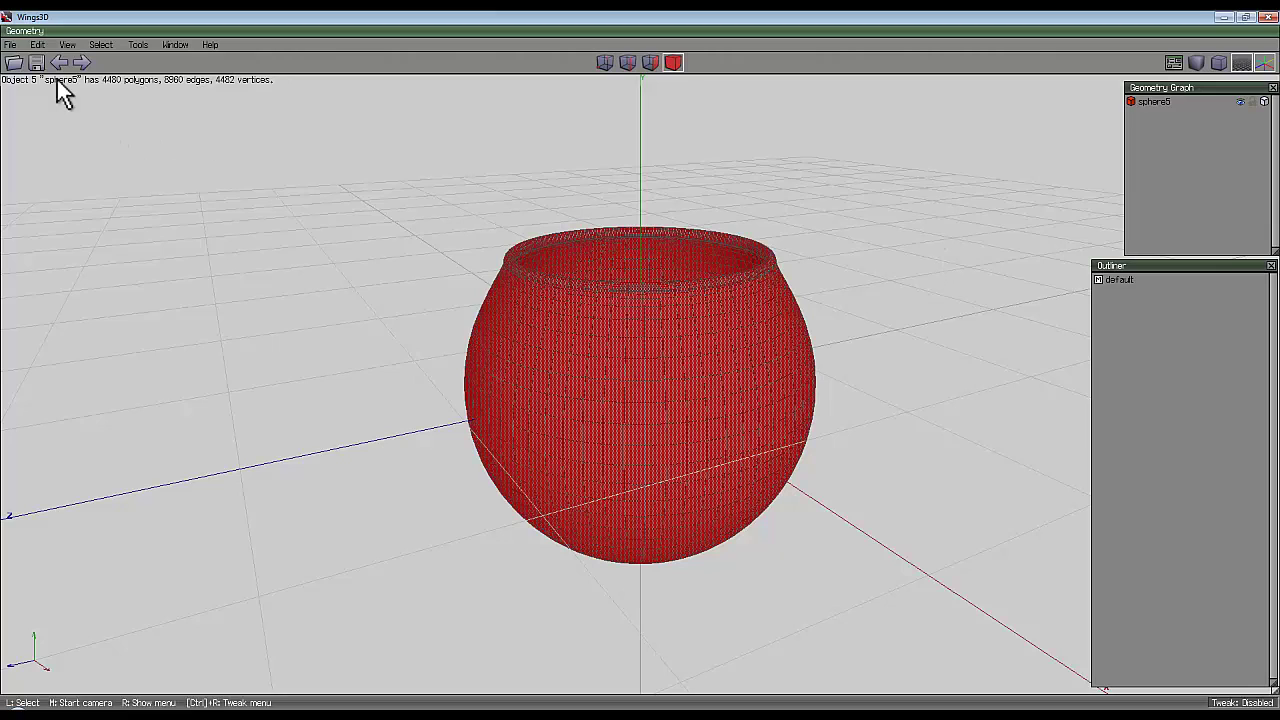
{"action": "left_click", "coordinate": [10, 44]}
{"action": "mouse_move", "coordinate": [82, 189]}
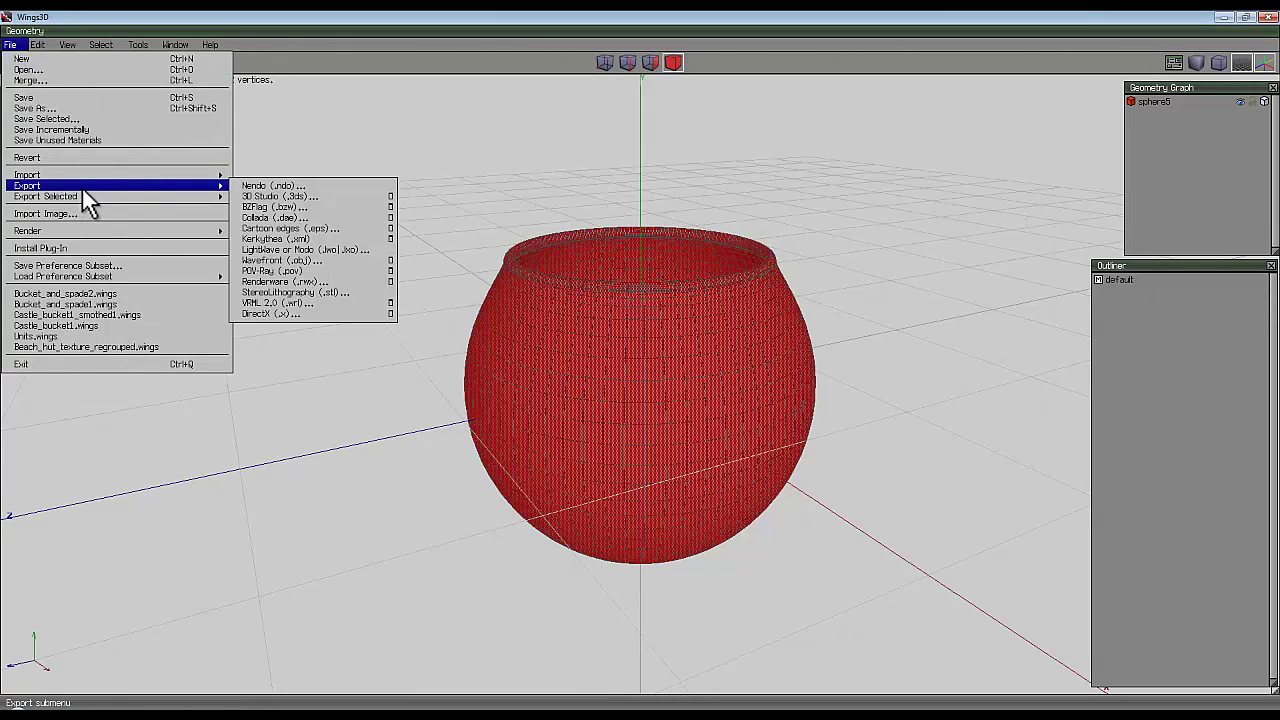
{"action": "left_click", "coordinate": [335, 262]}
{"action": "type", "text": "B"}
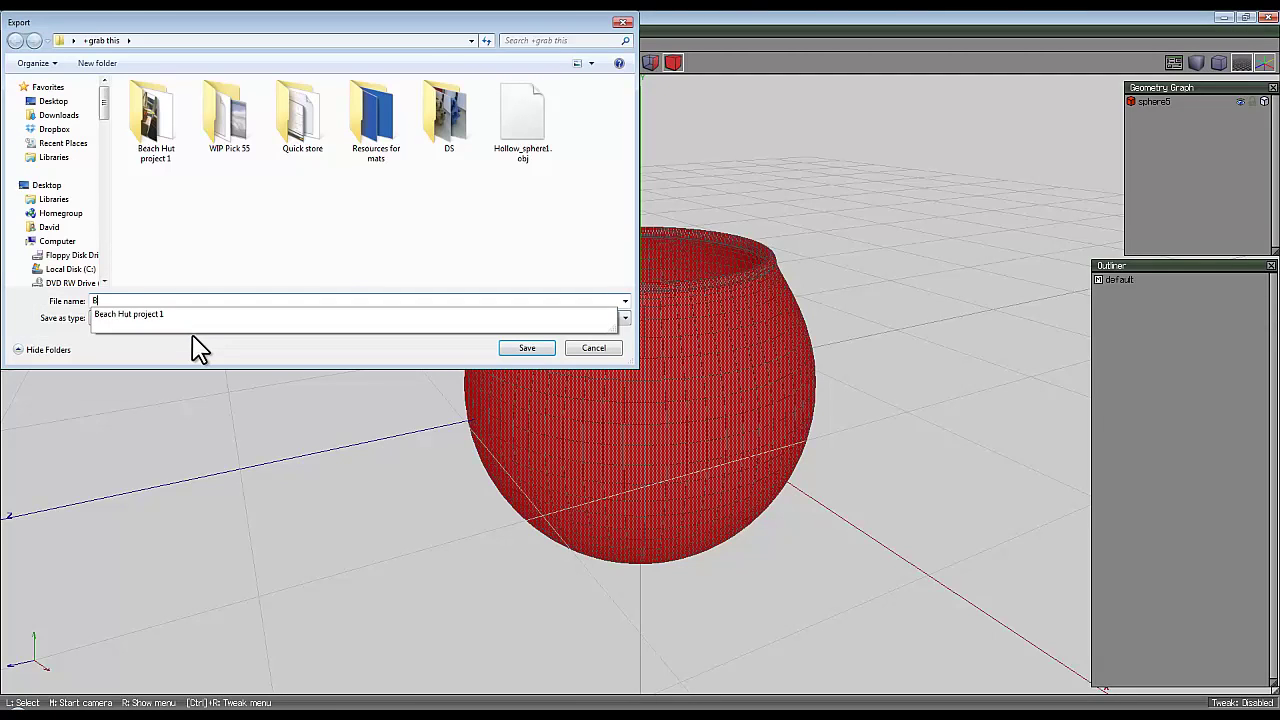
{"action": "type", "text": "owl1"}
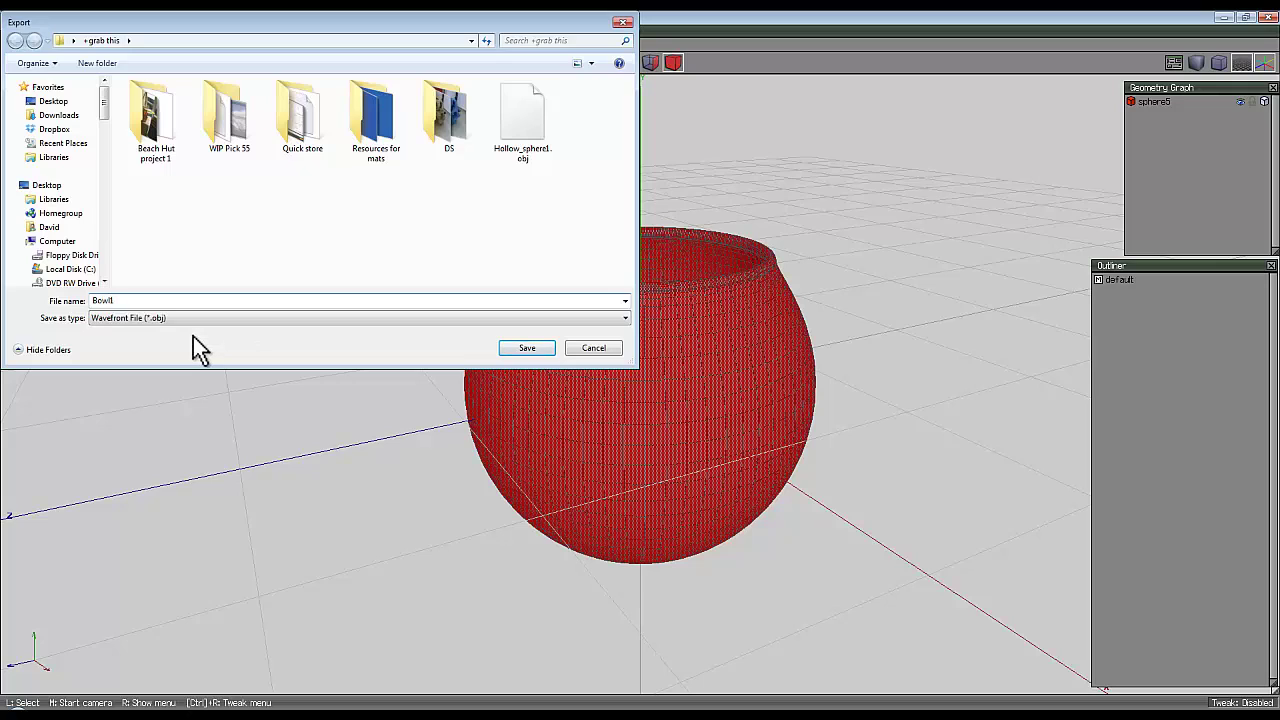
{"action": "key", "text": "Return"}
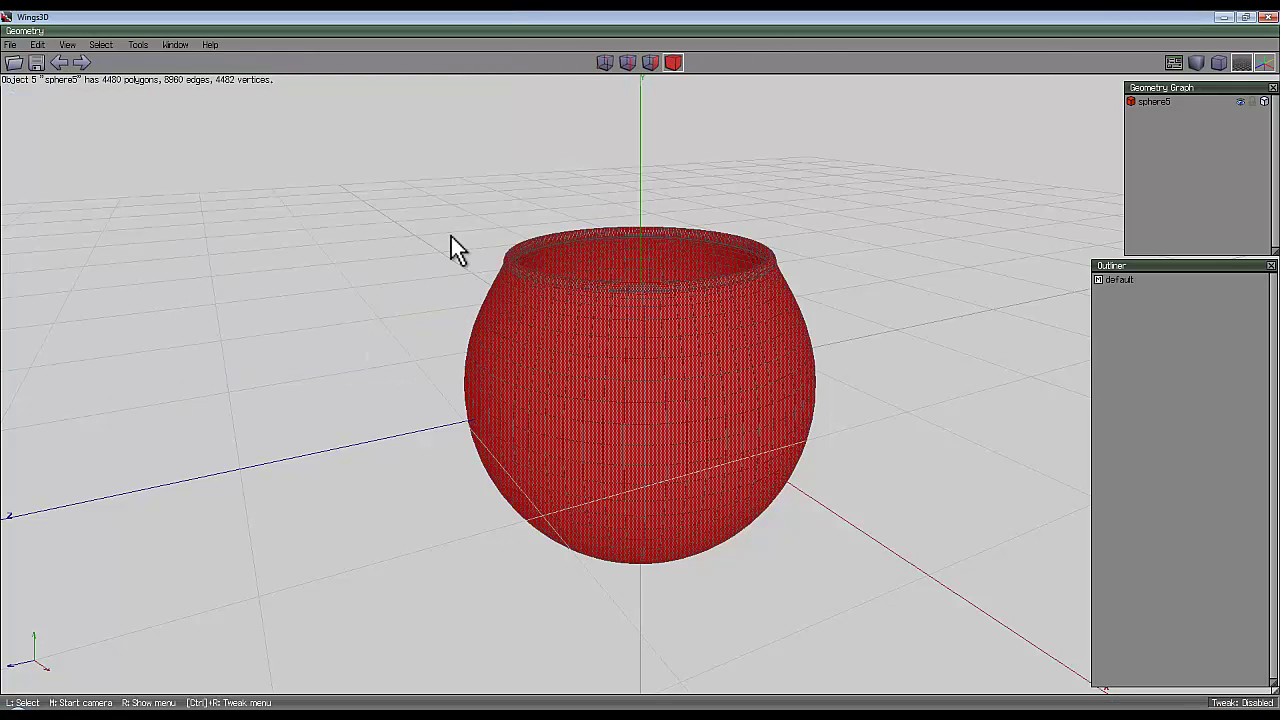